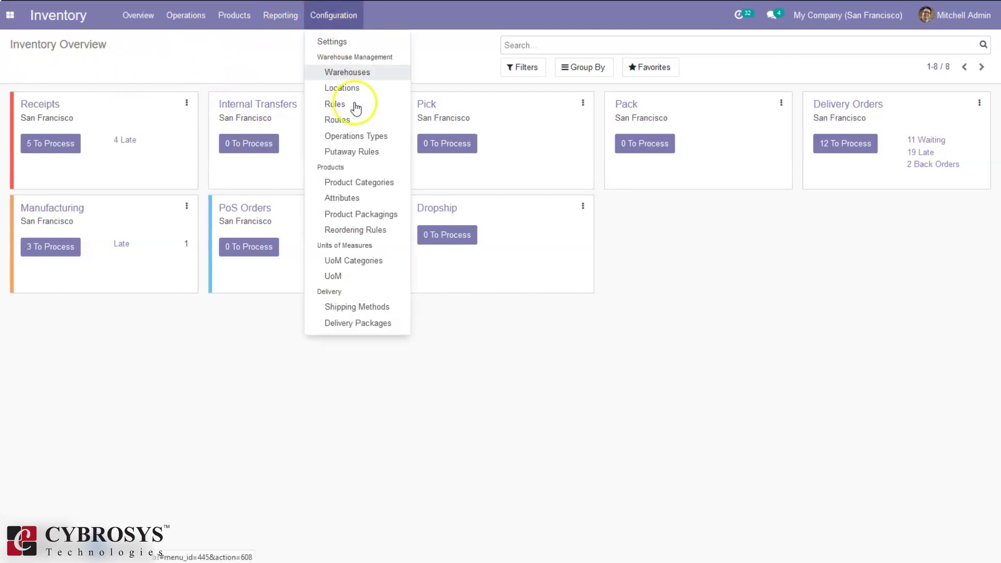
Start a new product category named "Demo"
left_click(359, 183)
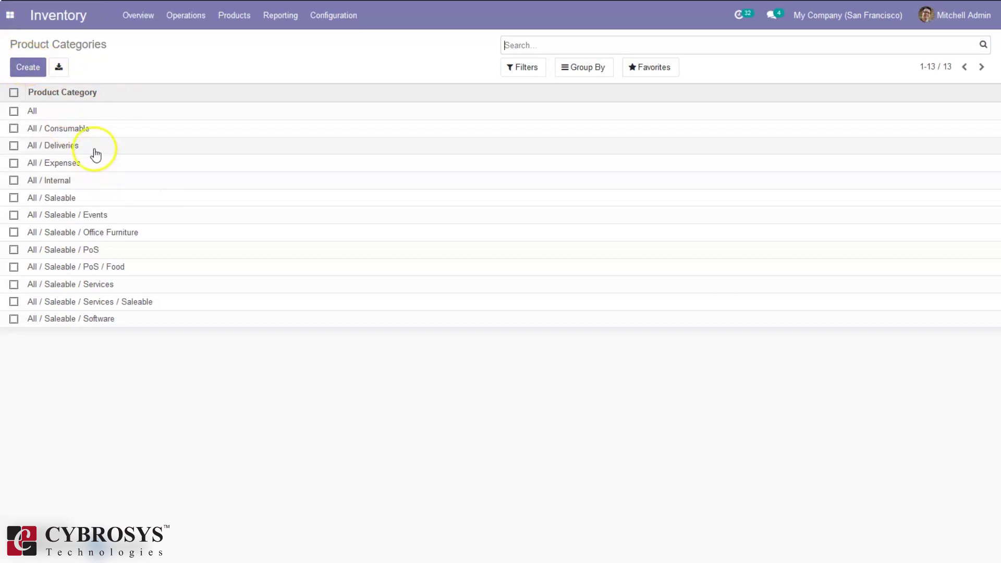
left_click(25, 68)
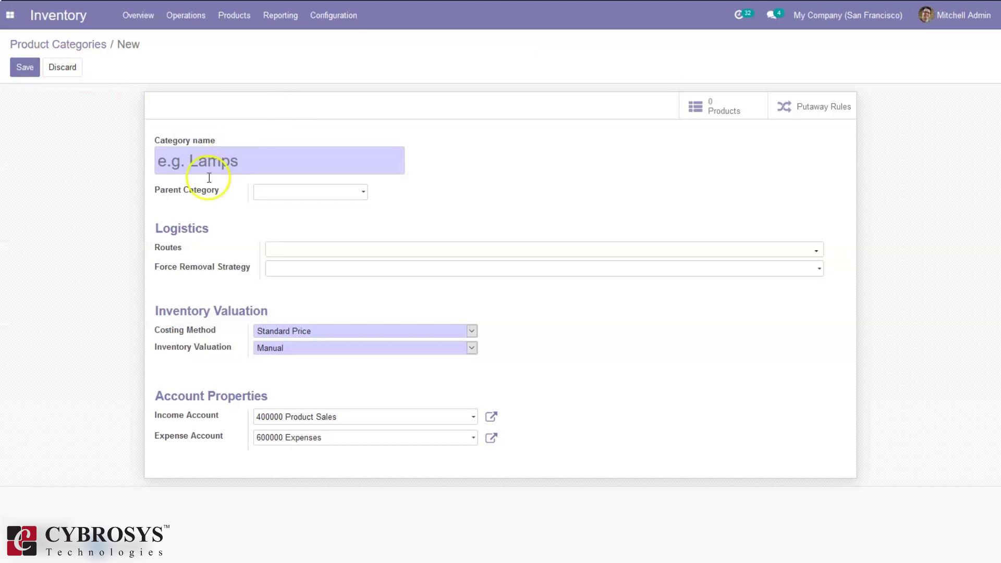
type("Demo")
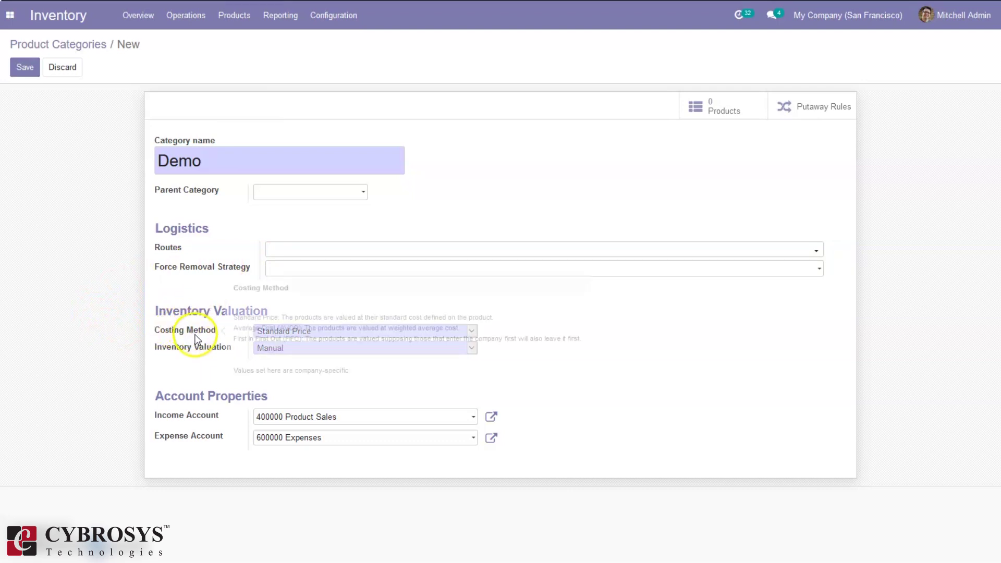
Review the costing method options for the Demo category and choose First In First Out (FIFO)
left_click(304, 332)
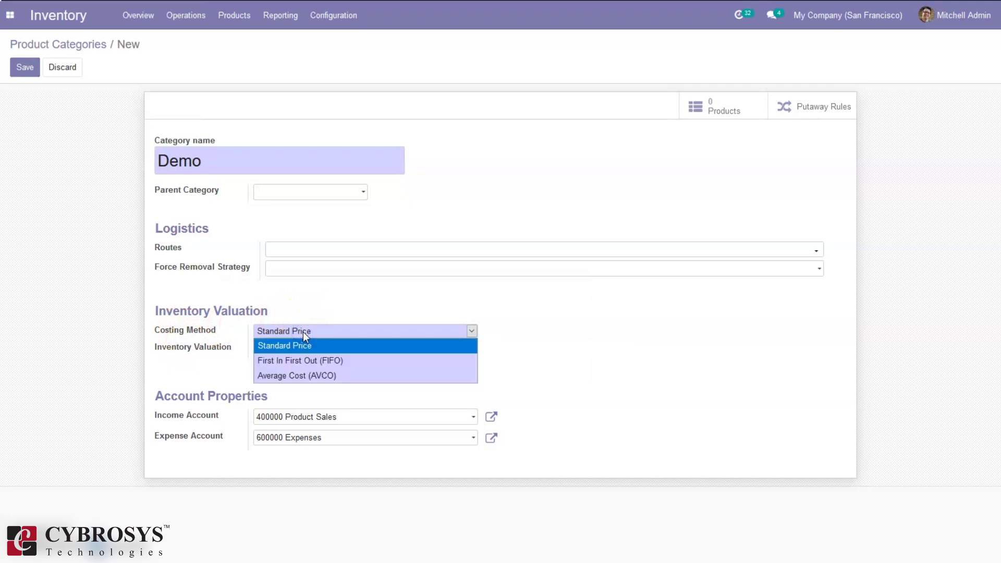
left_click_drag(304, 346, 284, 360)
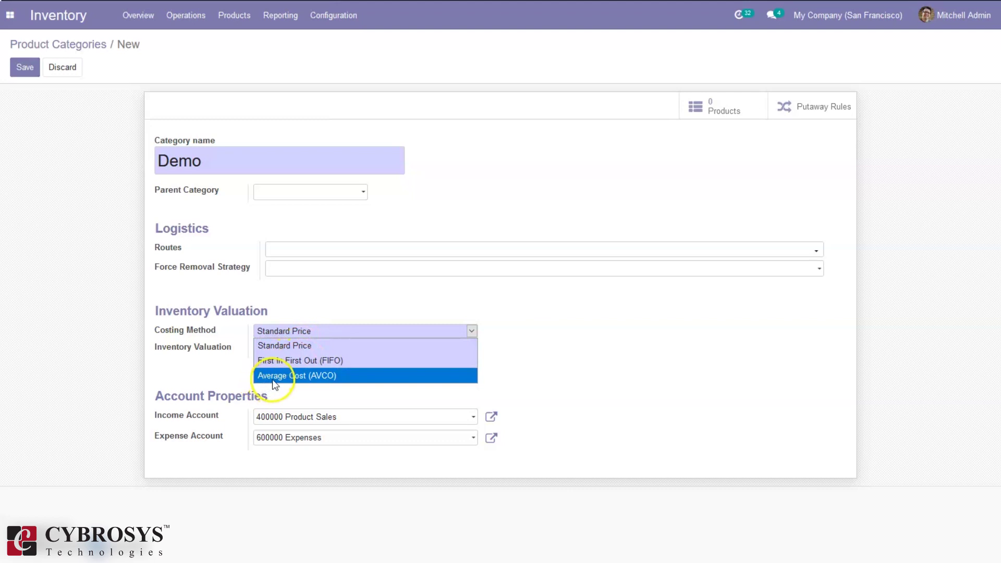
left_click(134, 230)
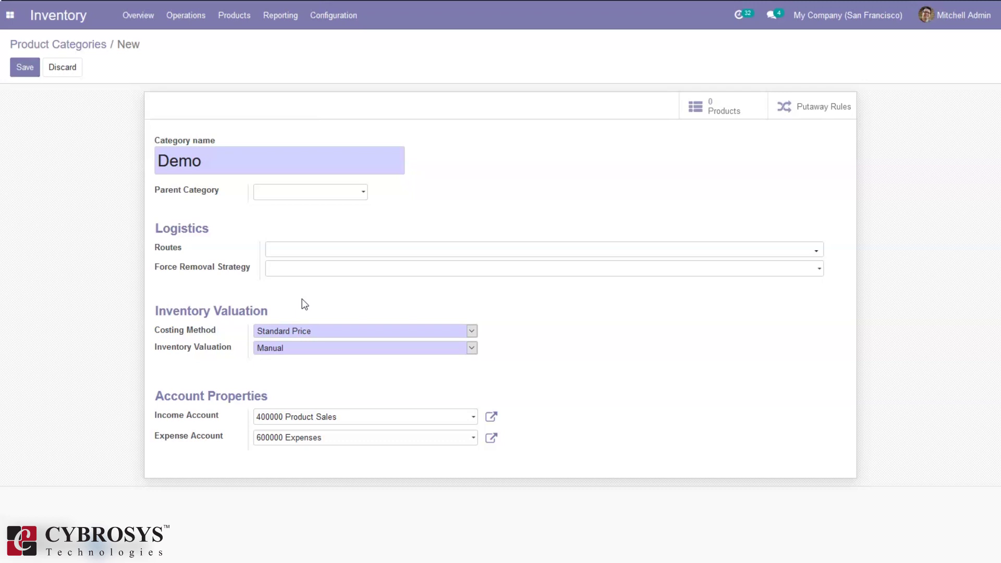
left_click(307, 315)
left_click(306, 332)
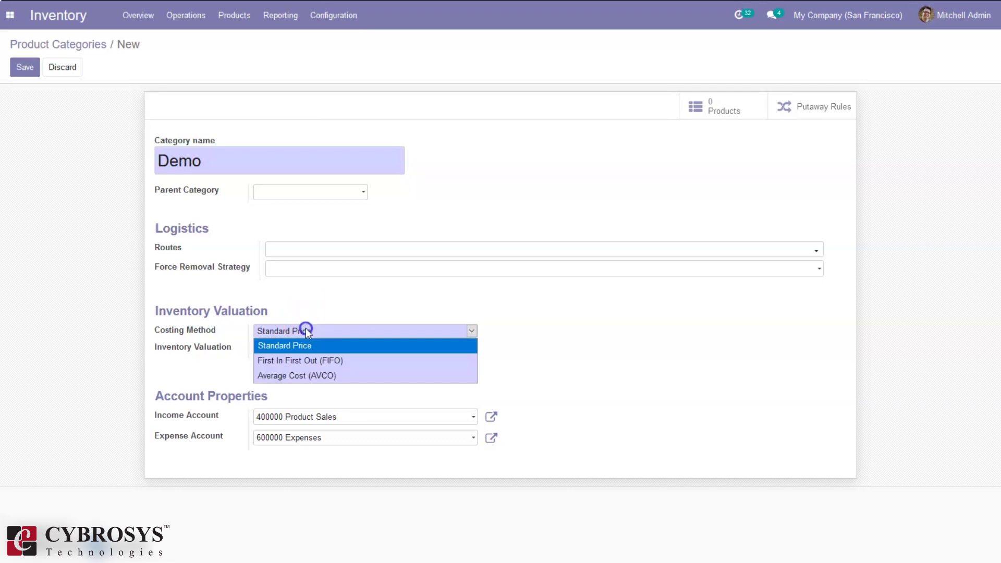
left_click(300, 360)
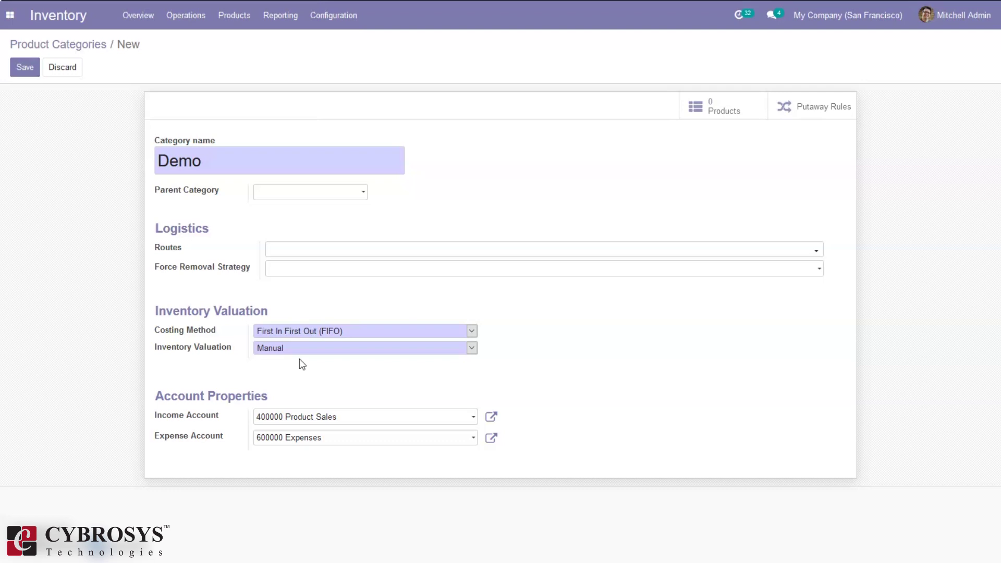
Set the Demo category's costing method to Average Cost (AVCO)
left_click(282, 328)
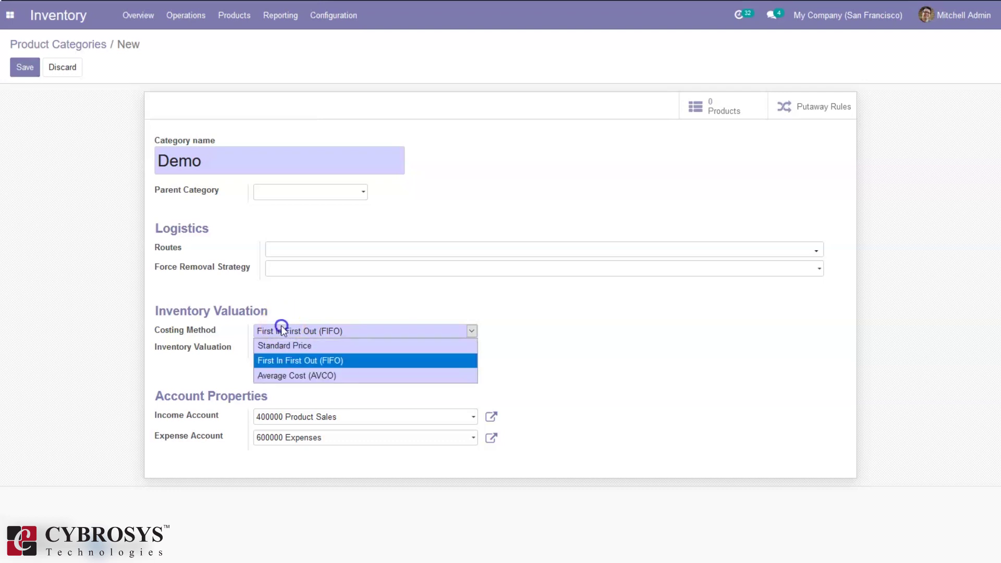
left_click(297, 379)
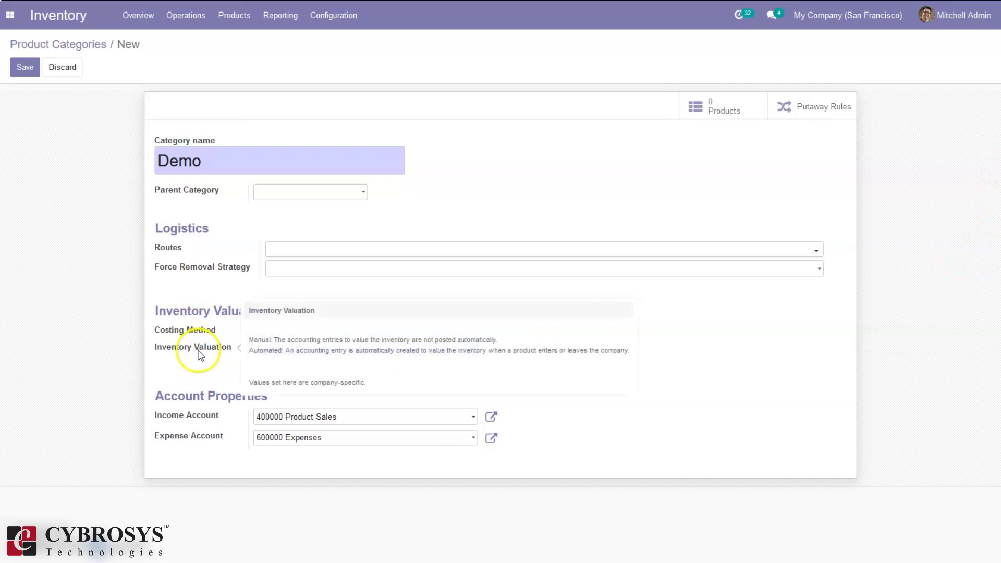
Examine the inventory valuation options and their explanation, leaving the selection on Manual
left_click(268, 348)
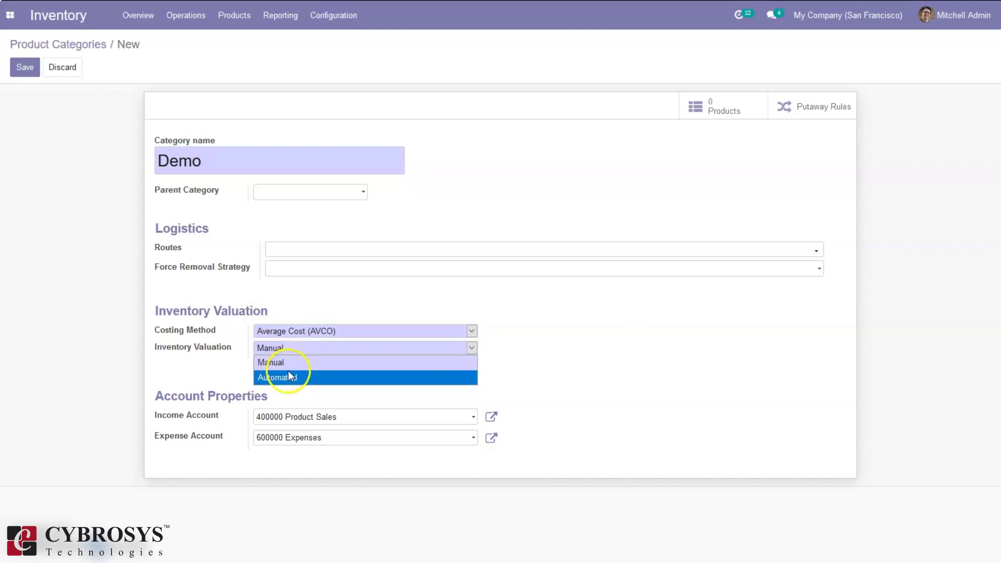
left_click(261, 365)
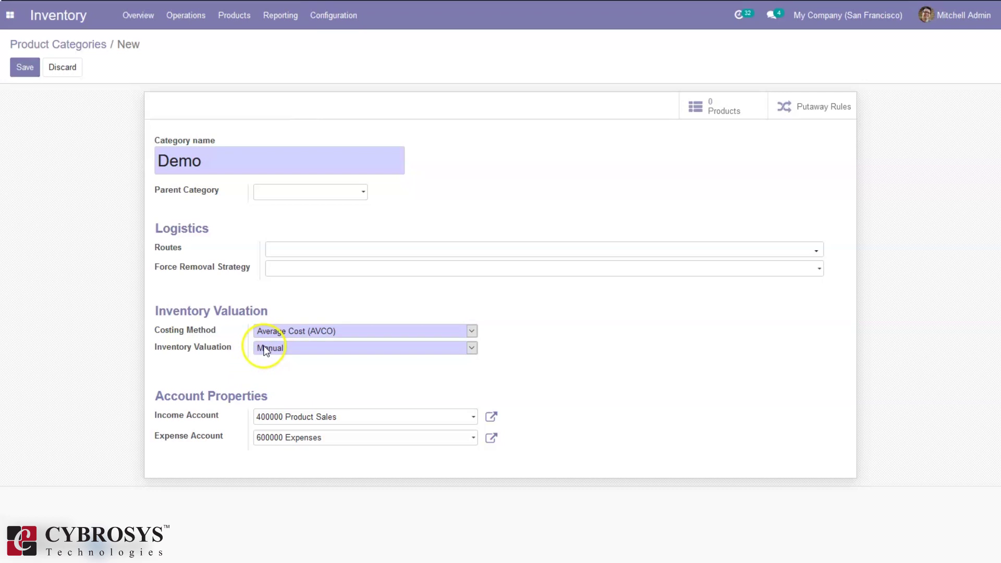
mouse_move(193, 347)
left_click(273, 354)
left_click(295, 350)
left_click(323, 338)
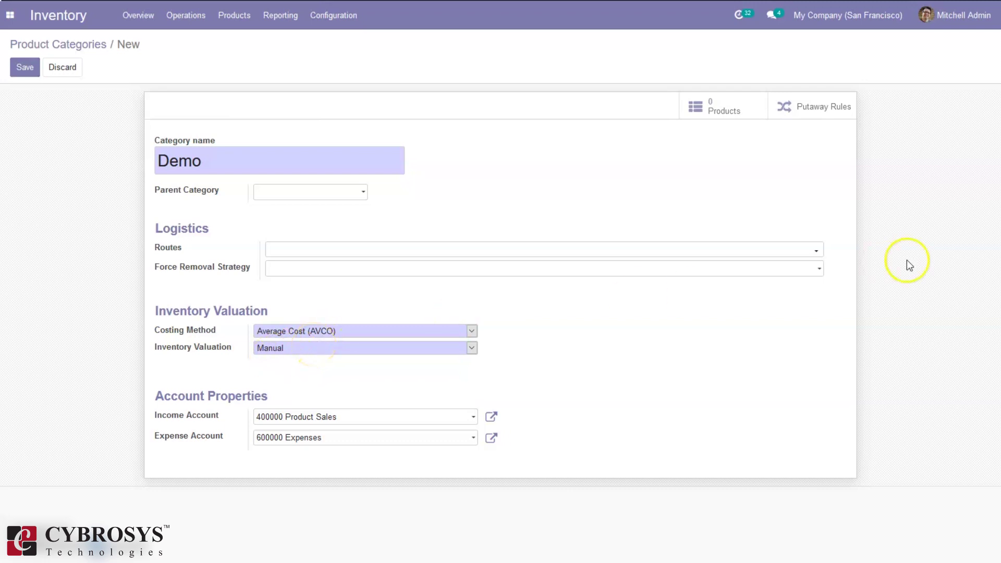
Set the Demo category's inventory valuation to Automated, check the price difference account's description, and save the category
left_click(422, 352)
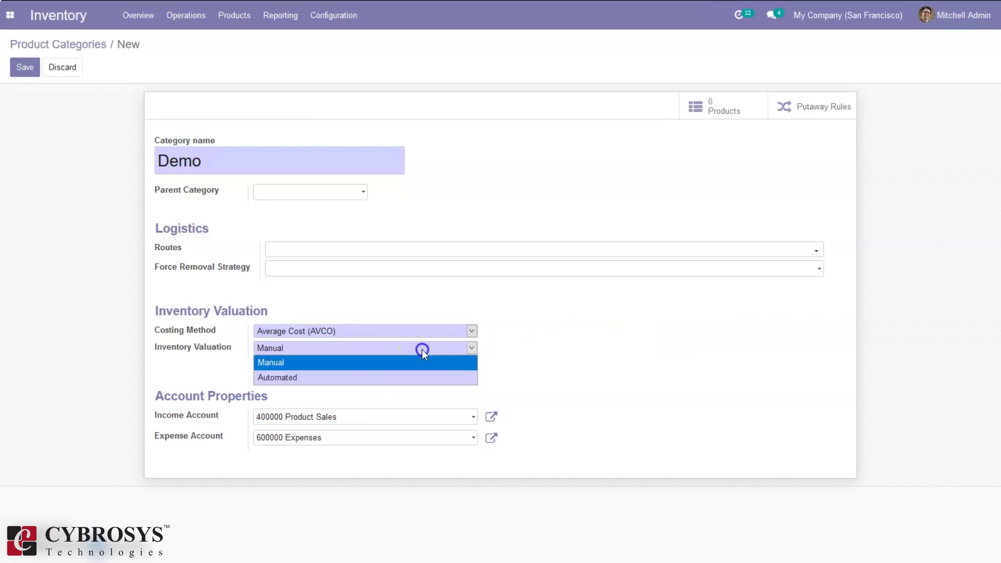
left_click(341, 381)
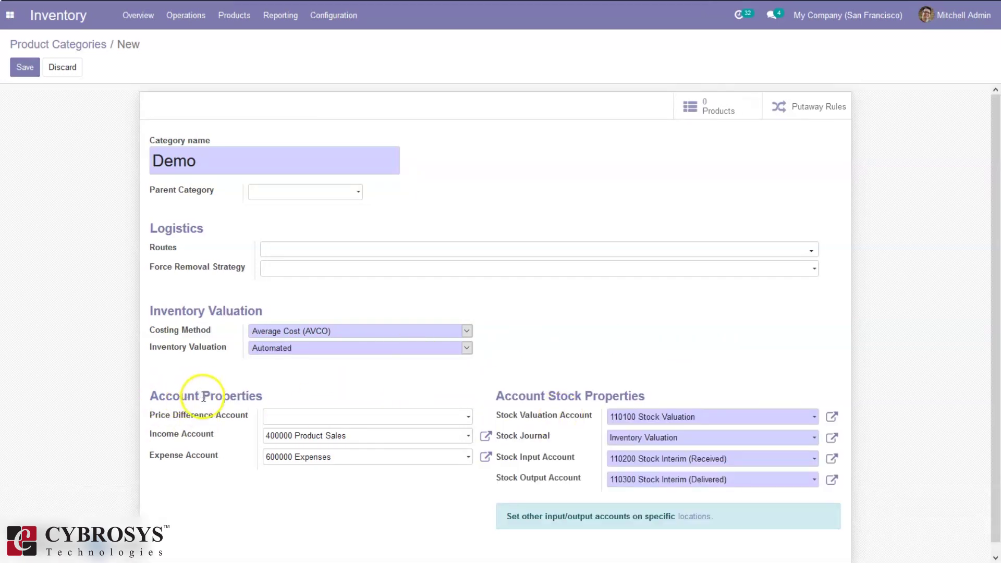
mouse_move(200, 412)
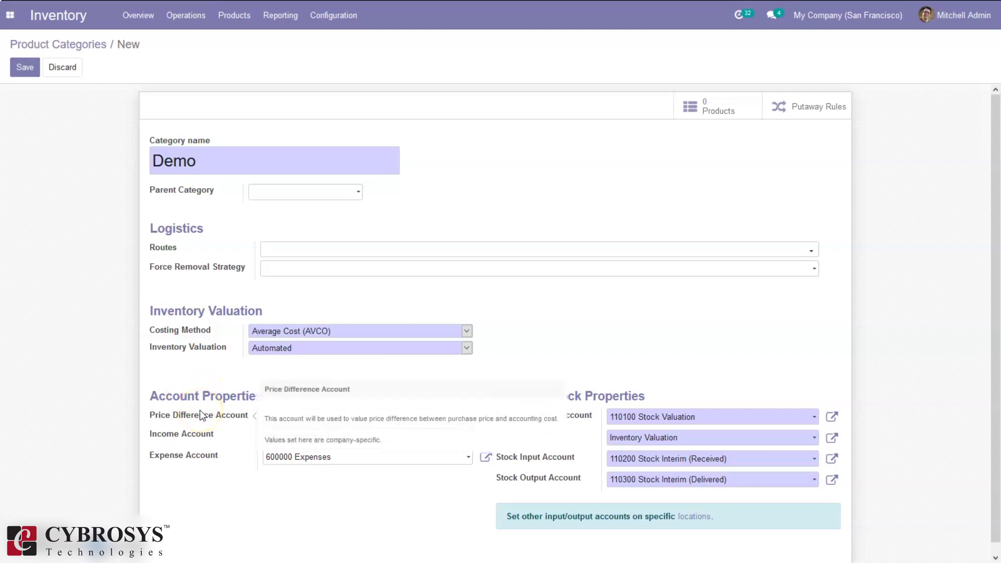
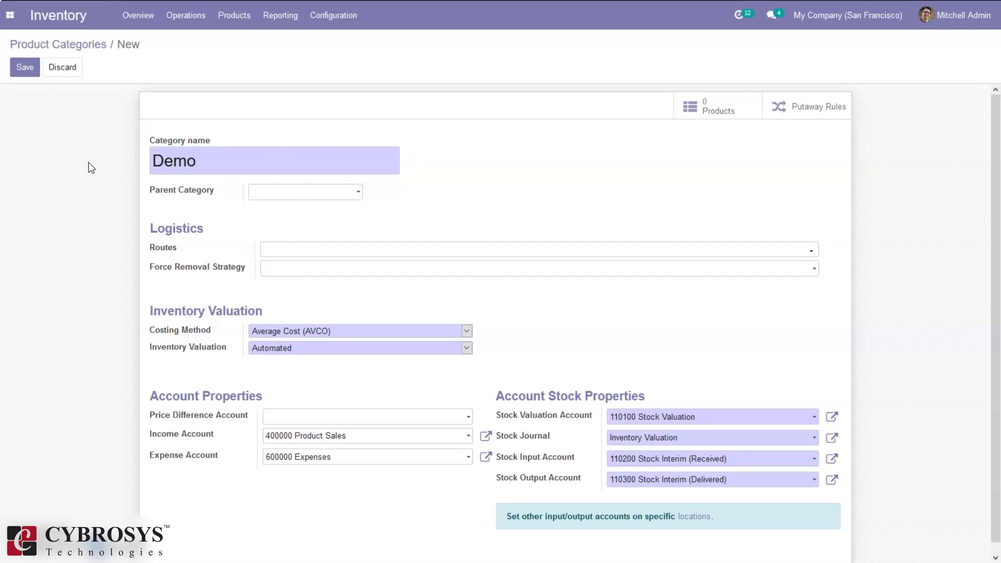
left_click(31, 65)
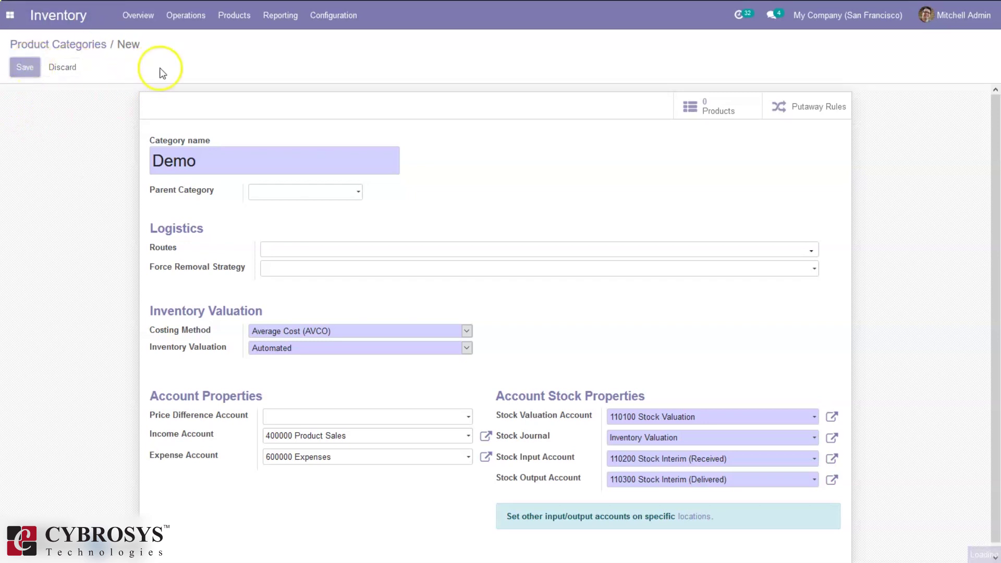
Reopen the Demo category from the category list, assign All as its parent category, and save it
left_click(76, 49)
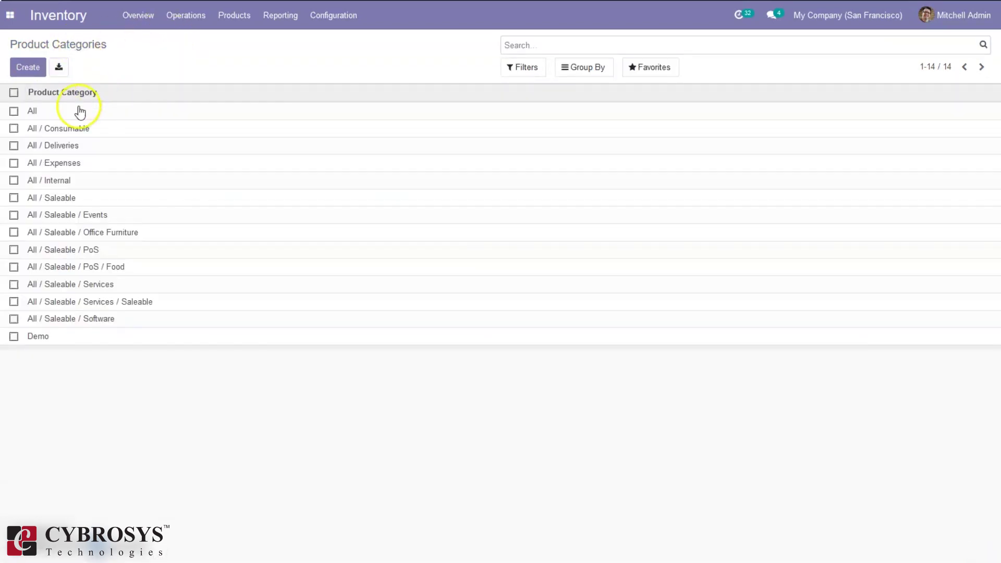
left_click(75, 336)
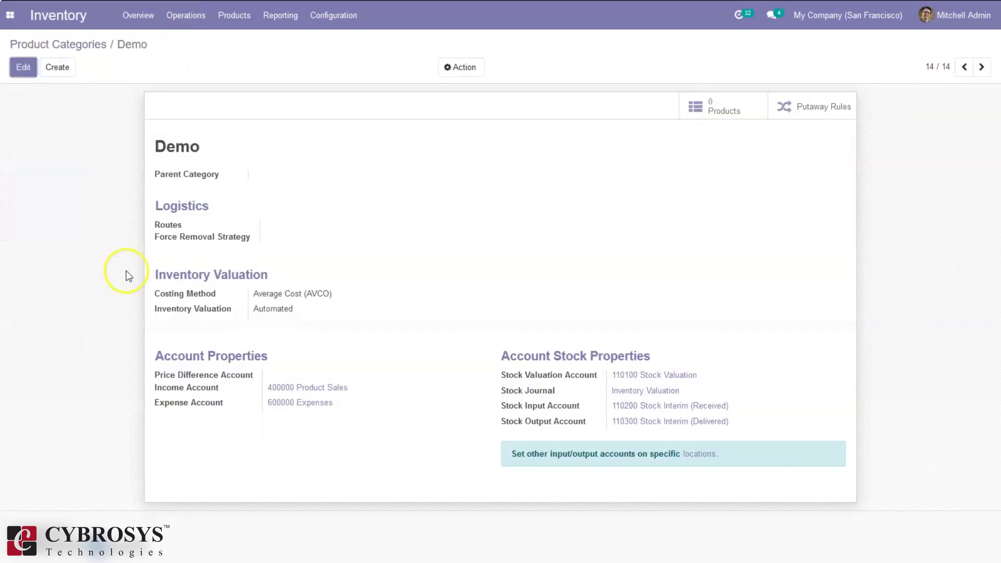
left_click(23, 68)
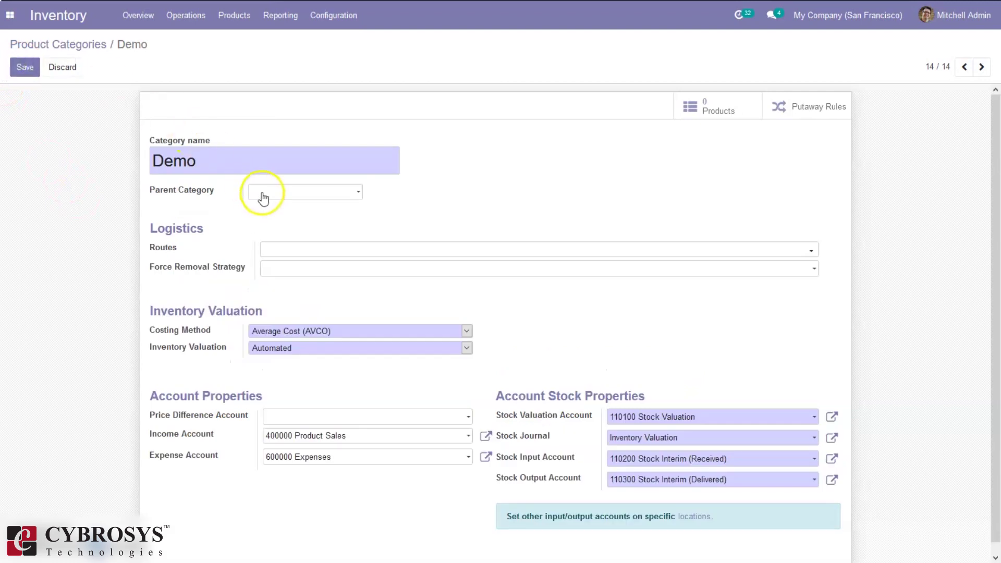
left_click(262, 193)
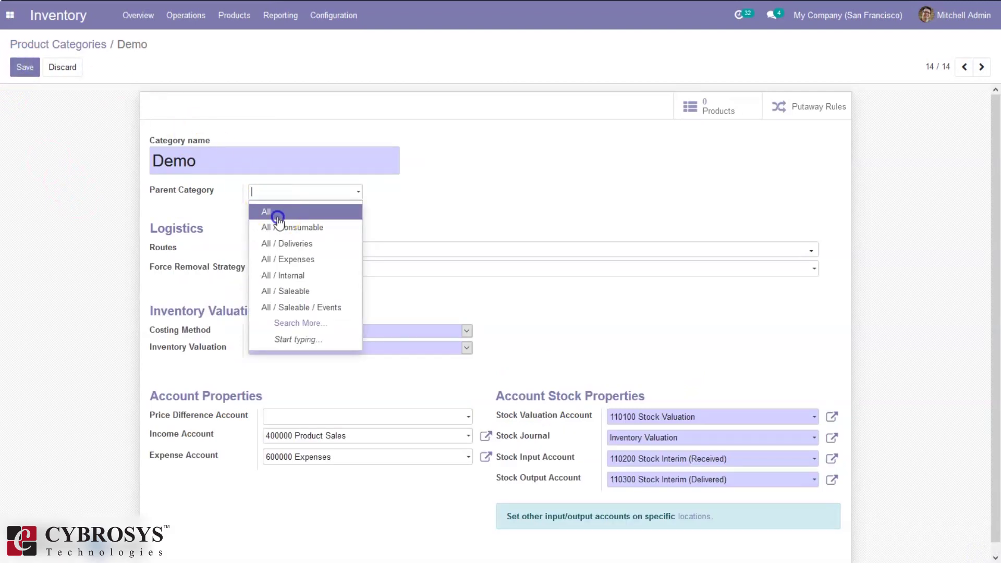
left_click(277, 212)
left_click(22, 65)
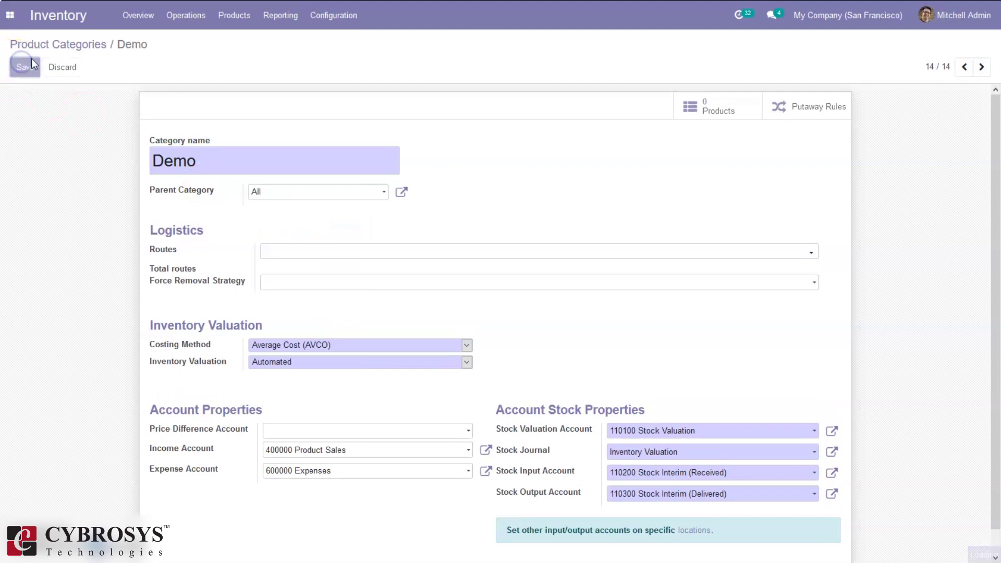
left_click(60, 45)
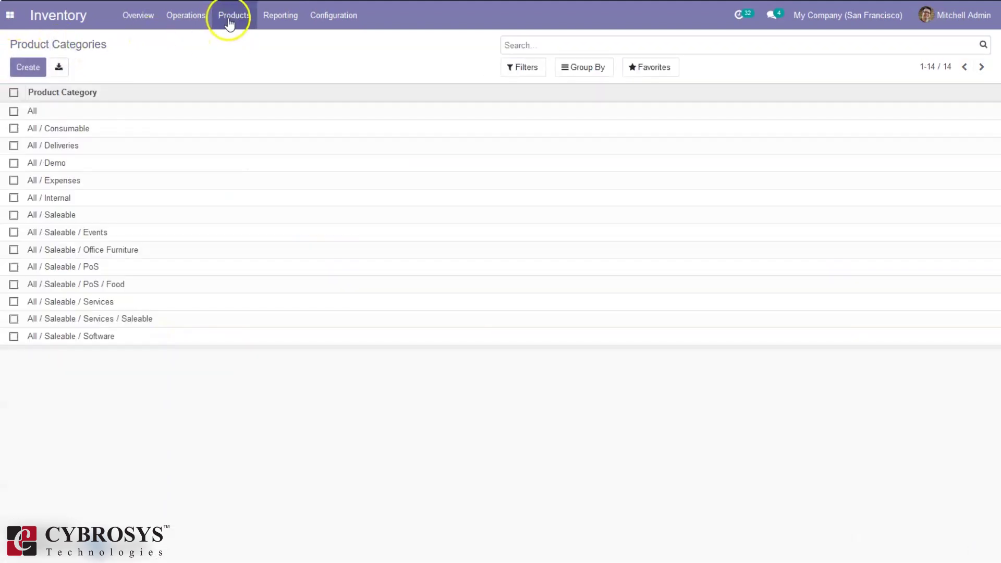
Start a new product named "Demo avg1" from the inventory product list
left_click(232, 18)
left_click(235, 37)
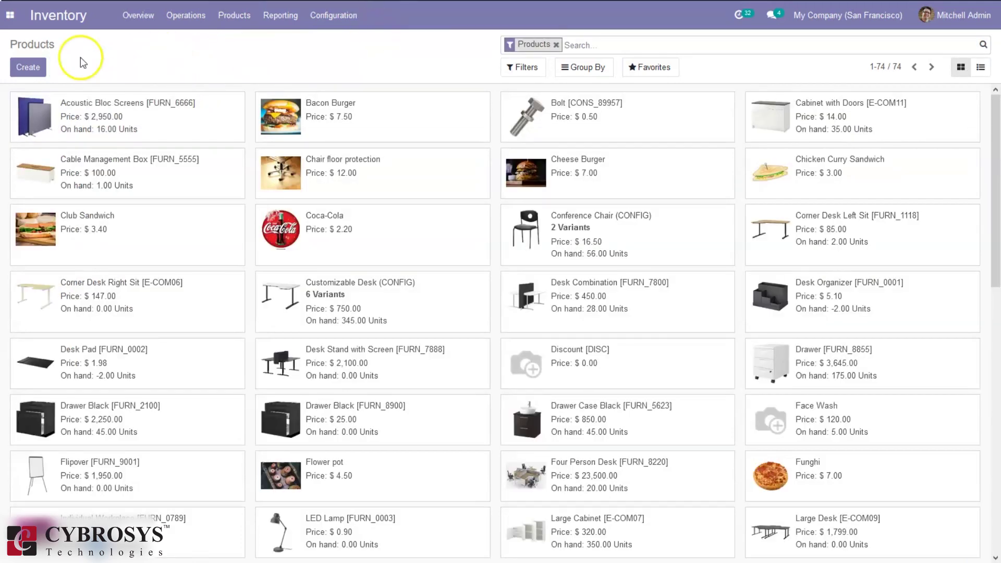
left_click(24, 67)
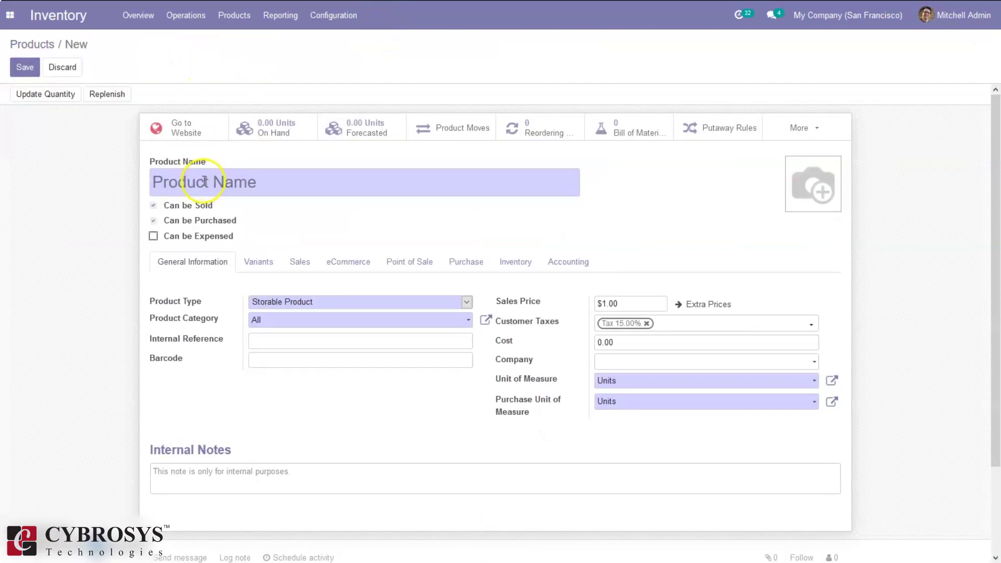
type("Demo avg1")
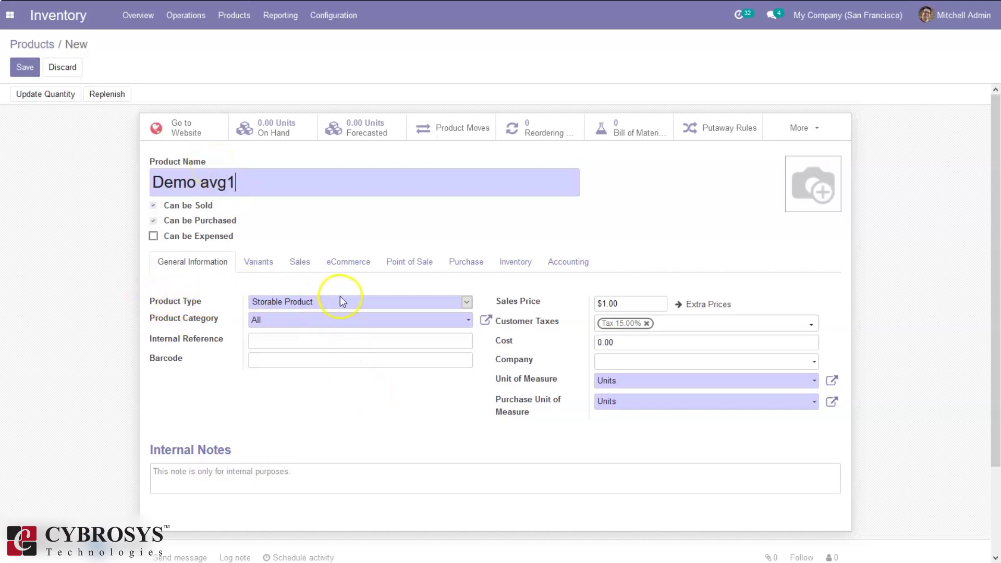
Assign the Demo avg1 product to the category All / Demo and save it
left_click(325, 324)
key("BackSpace")
key("BackSpace")
key("BackSpace")
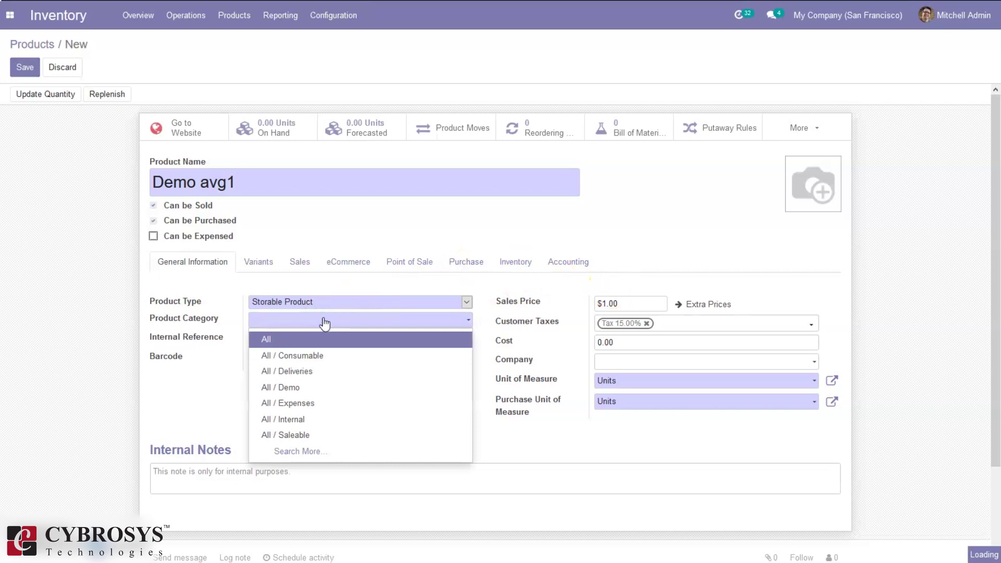
type("dem")
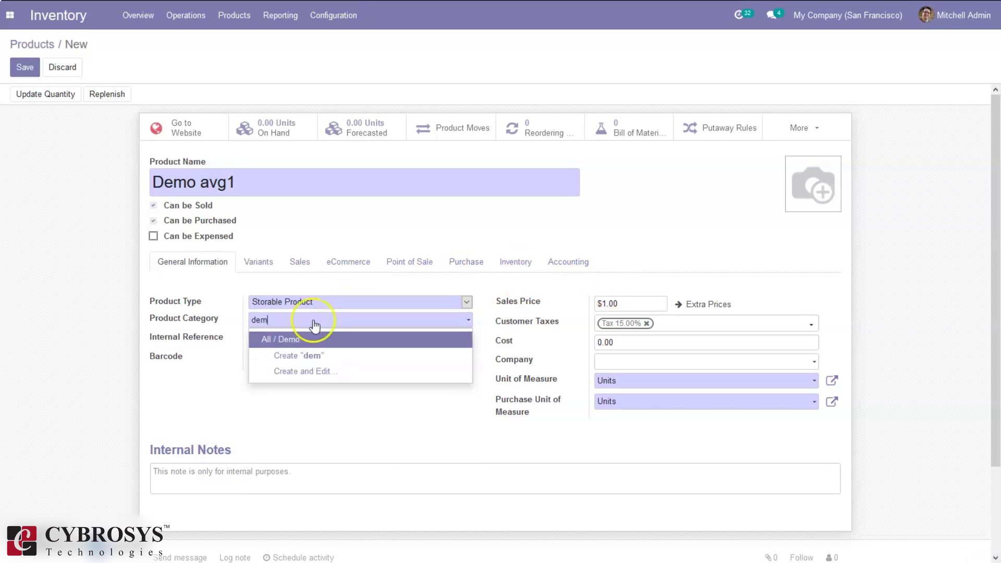
left_click(276, 340)
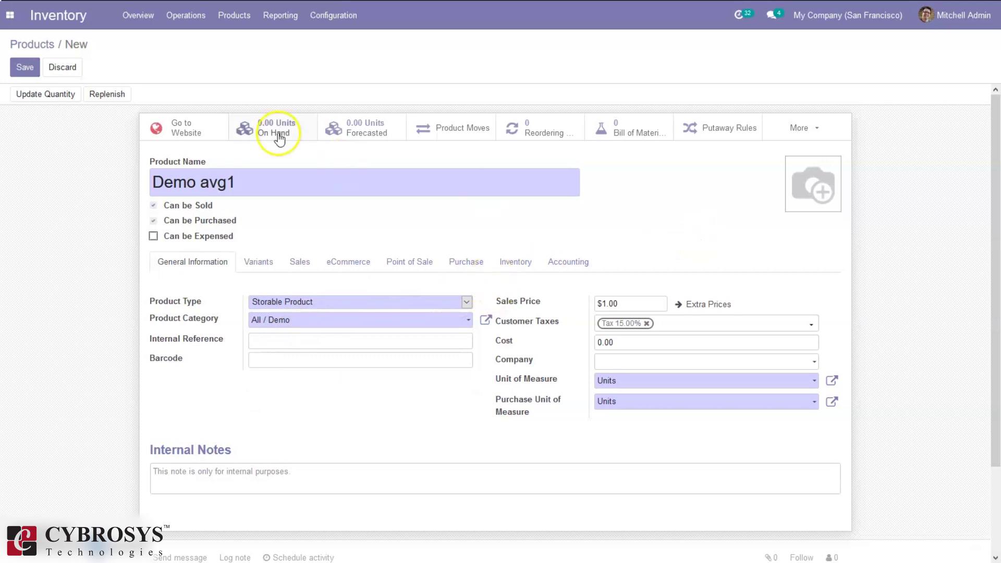
left_click(25, 73)
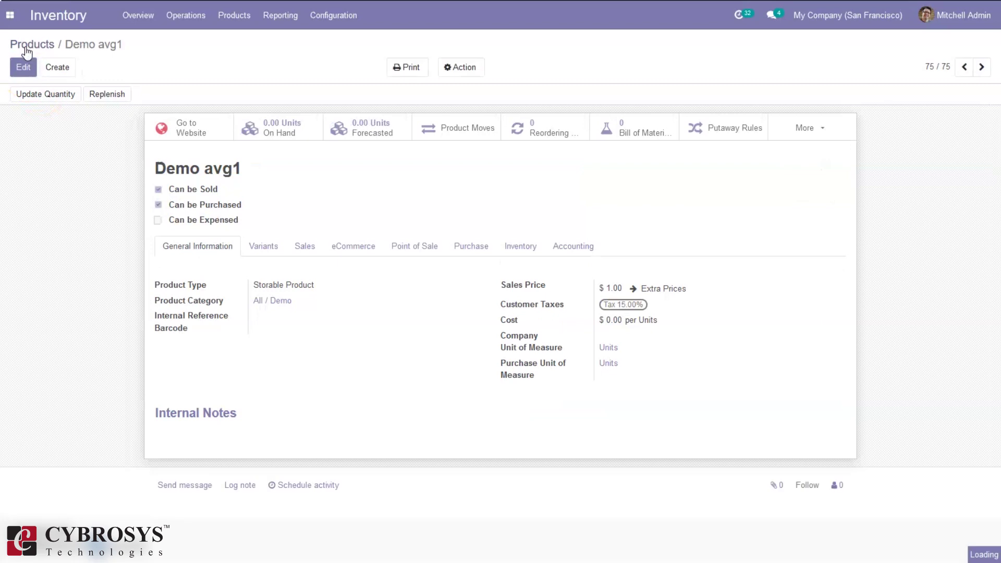
Start a new product from the inventory product list and name it "Demo avg2"
left_click(26, 48)
left_click(27, 68)
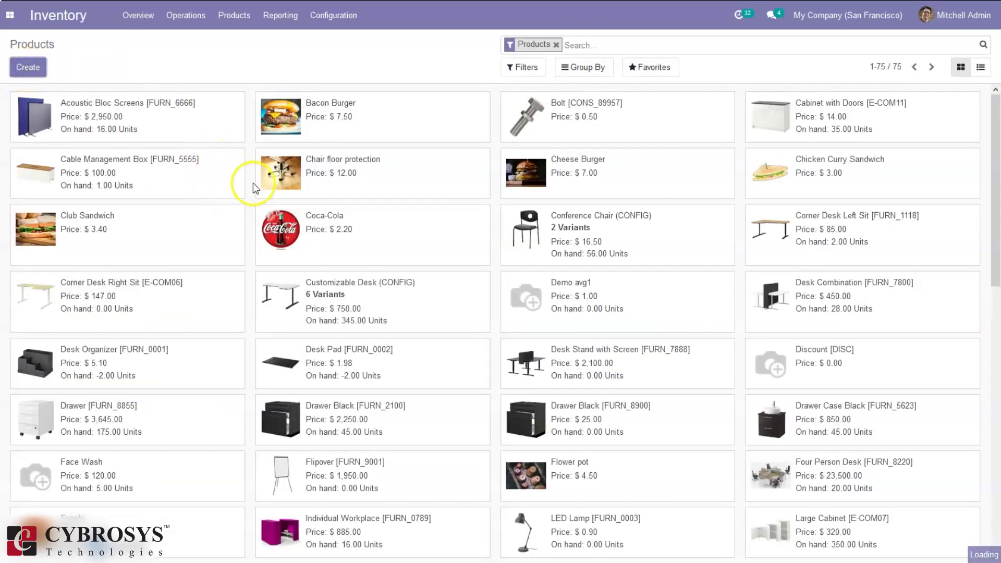
left_click(28, 67)
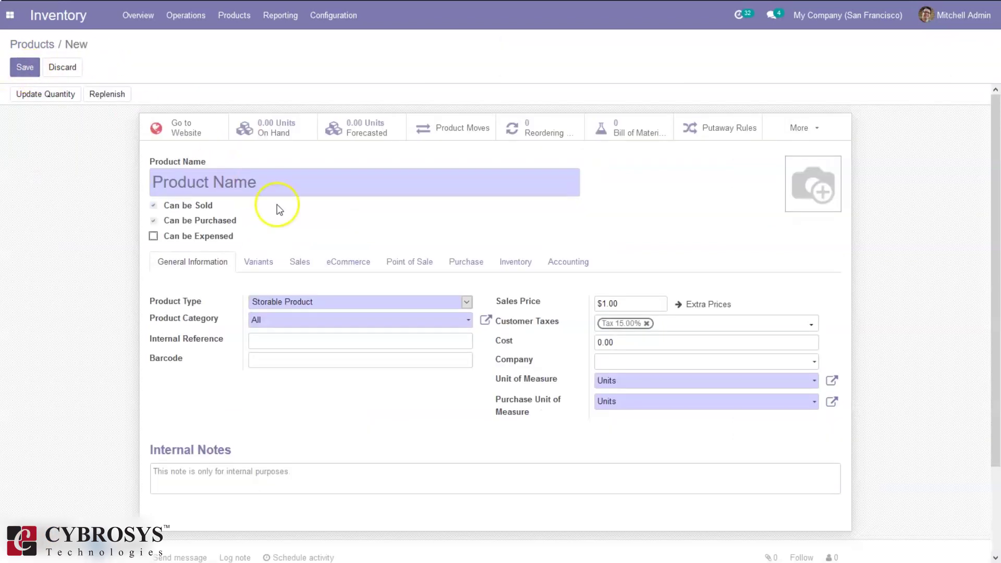
type("Demo avg2")
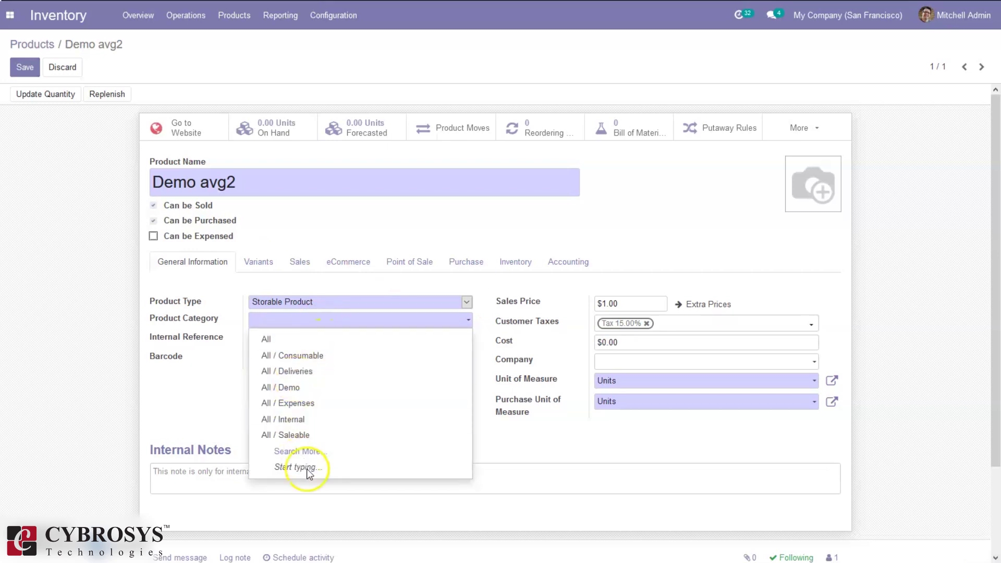
Start creating a new product category named "Demo2" from the Demo avg2 product's category field
left_click(307, 343)
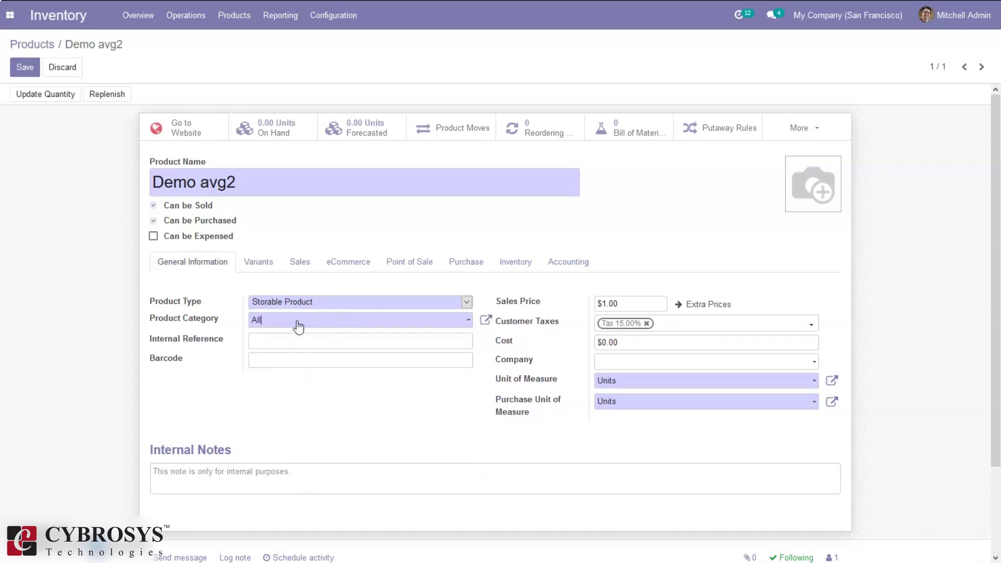
type("/")
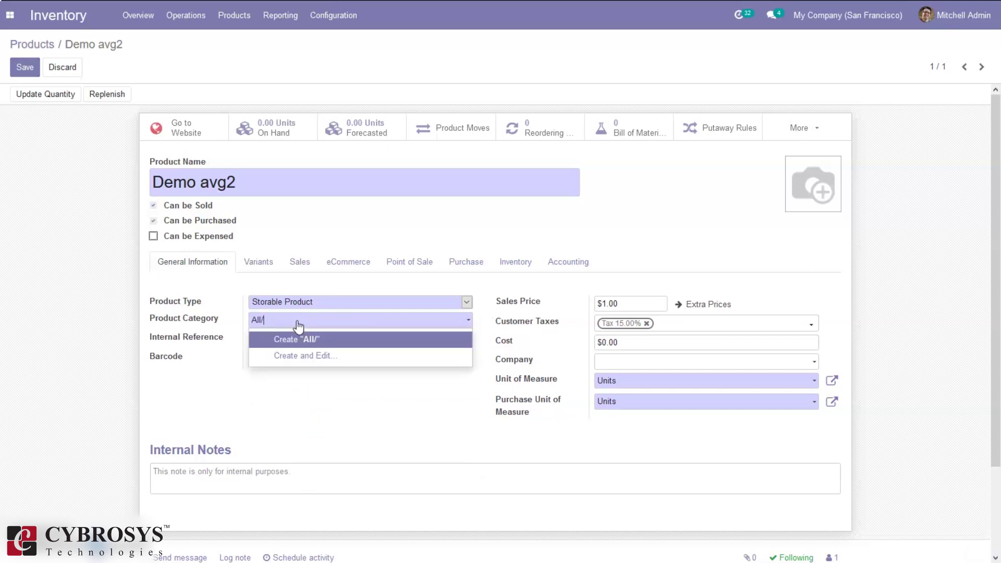
key("BackSpace")
type("D")
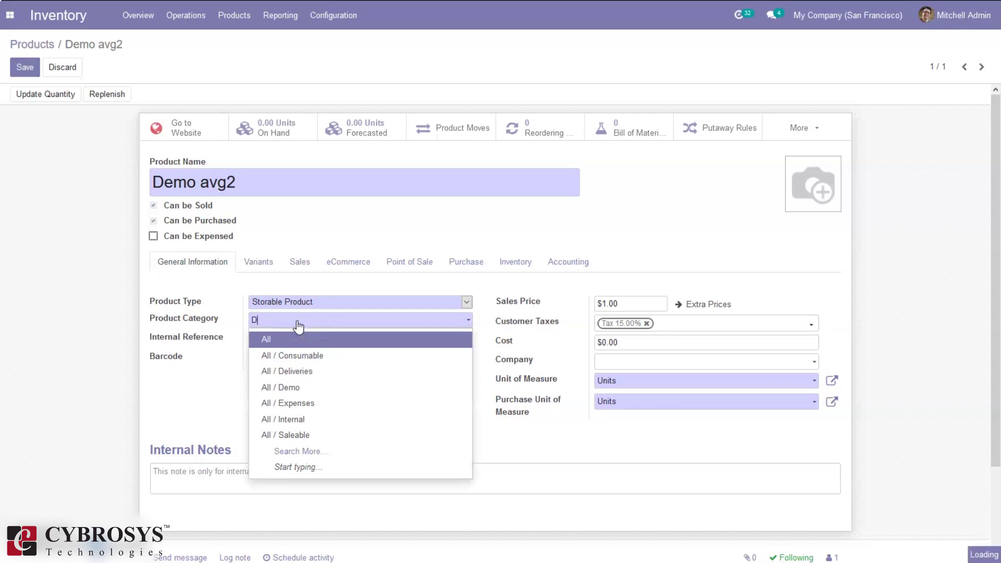
type("emo2")
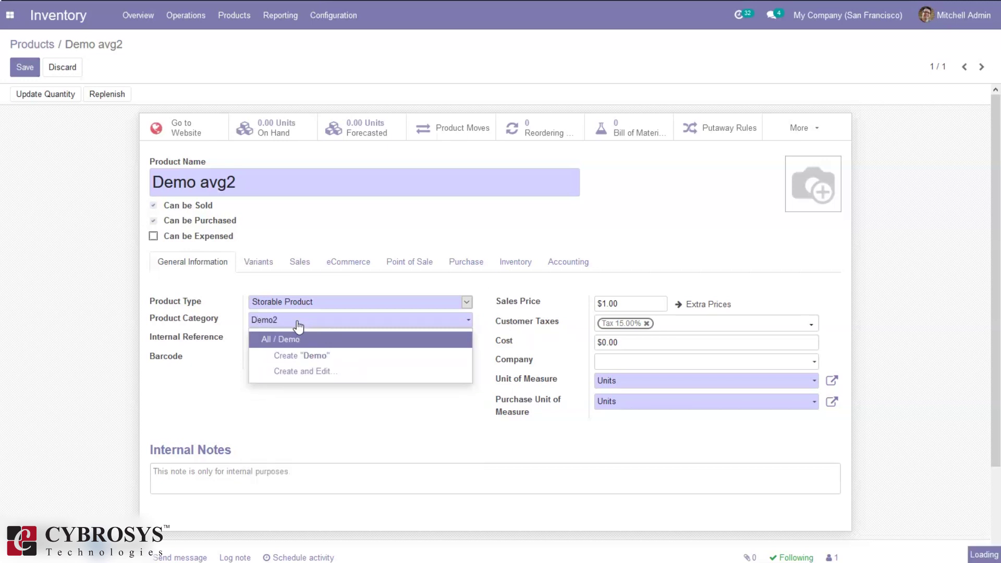
left_click(316, 362)
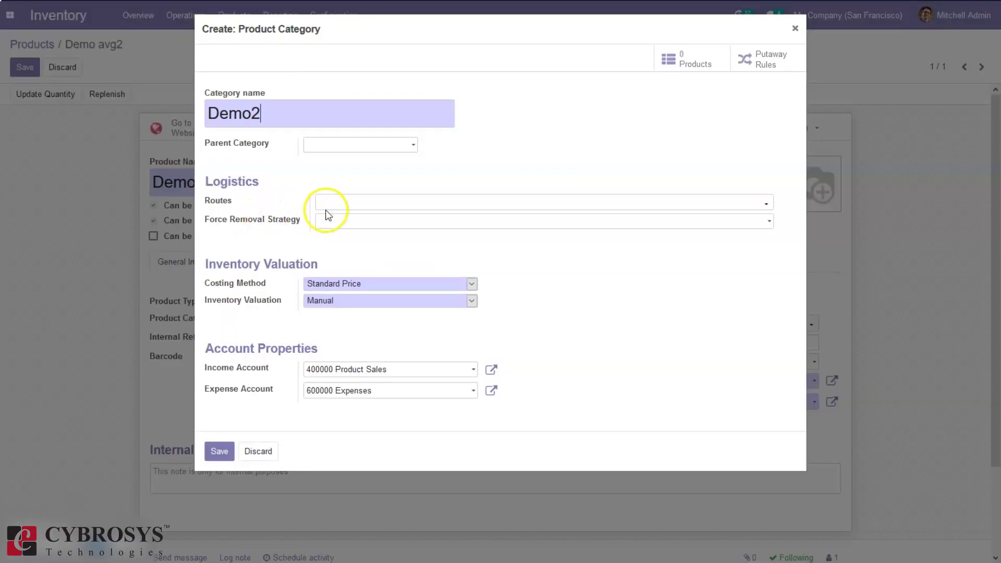
Give the Demo2 category Average Cost (AVCO) costing and parent category All, then save it and the Demo avg2 product
left_click(342, 284)
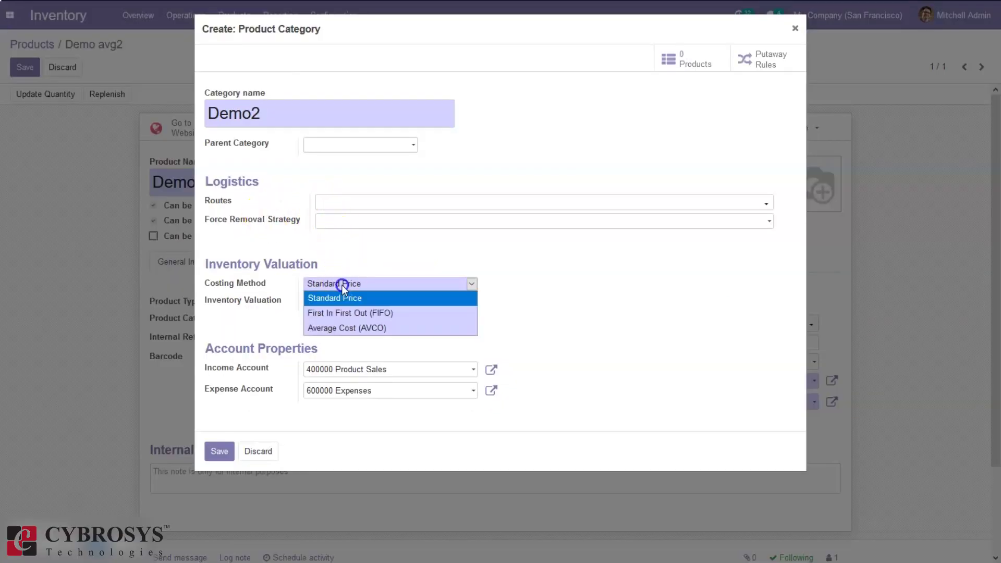
left_click(352, 325)
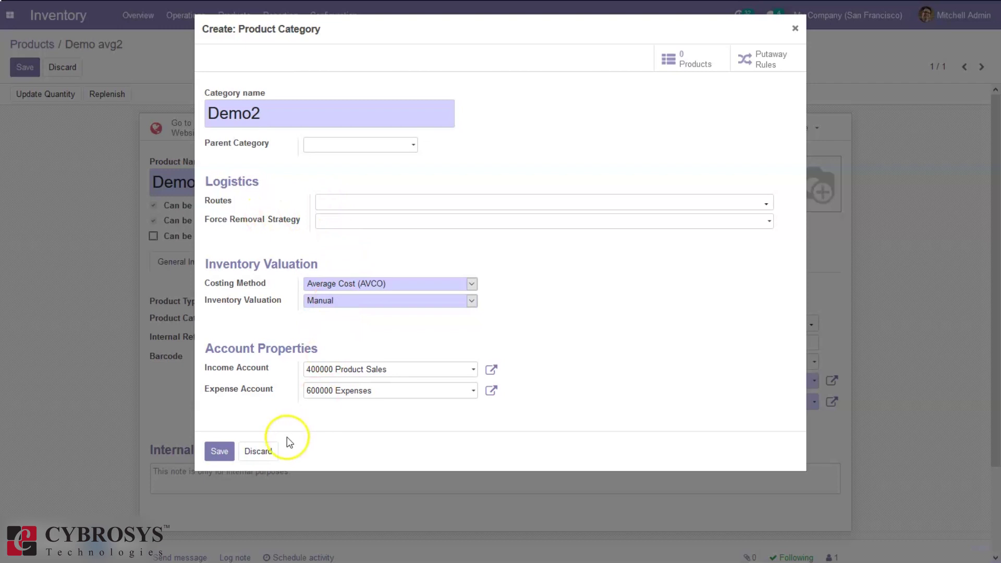
left_click(316, 143)
left_click(334, 173)
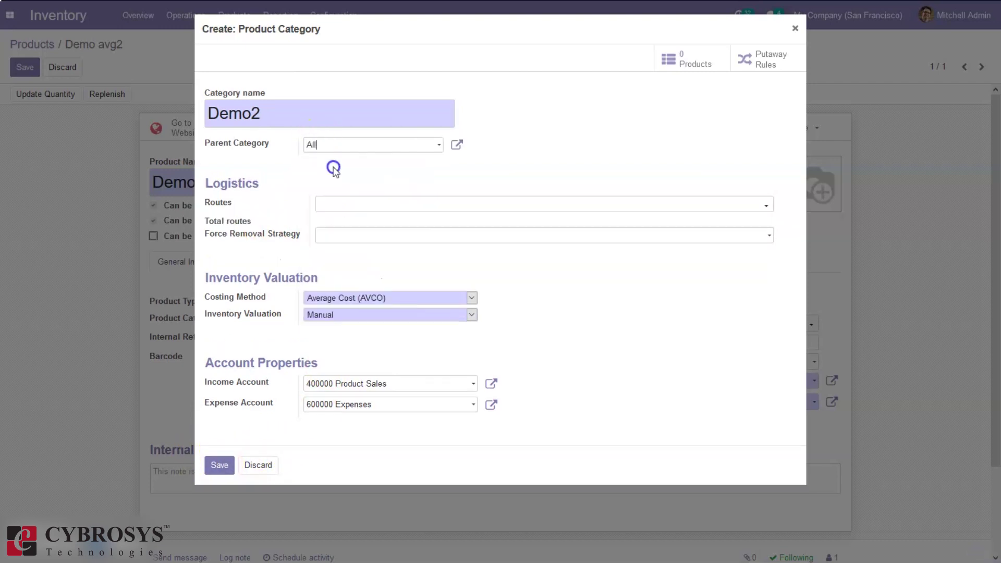
left_click(230, 465)
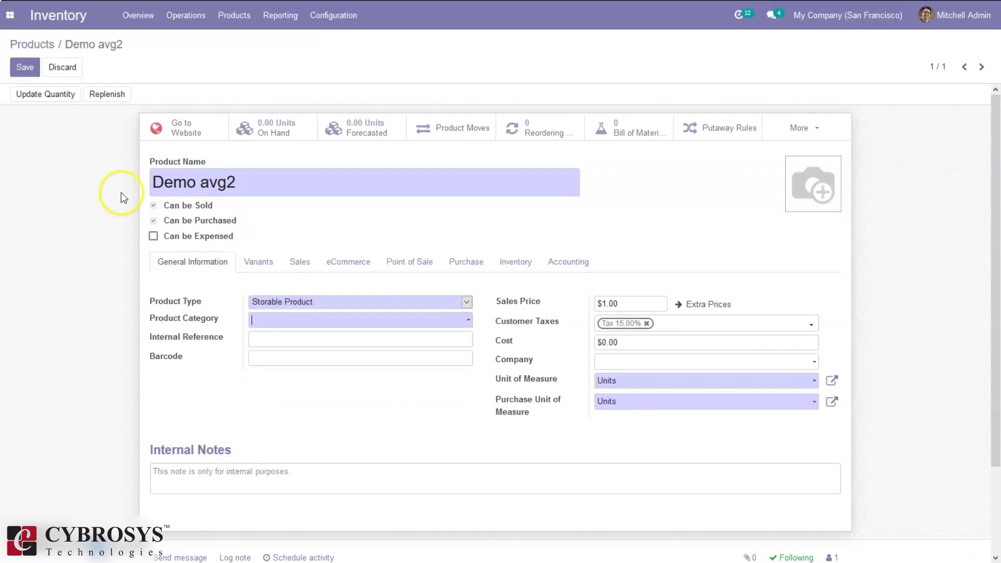
left_click(25, 67)
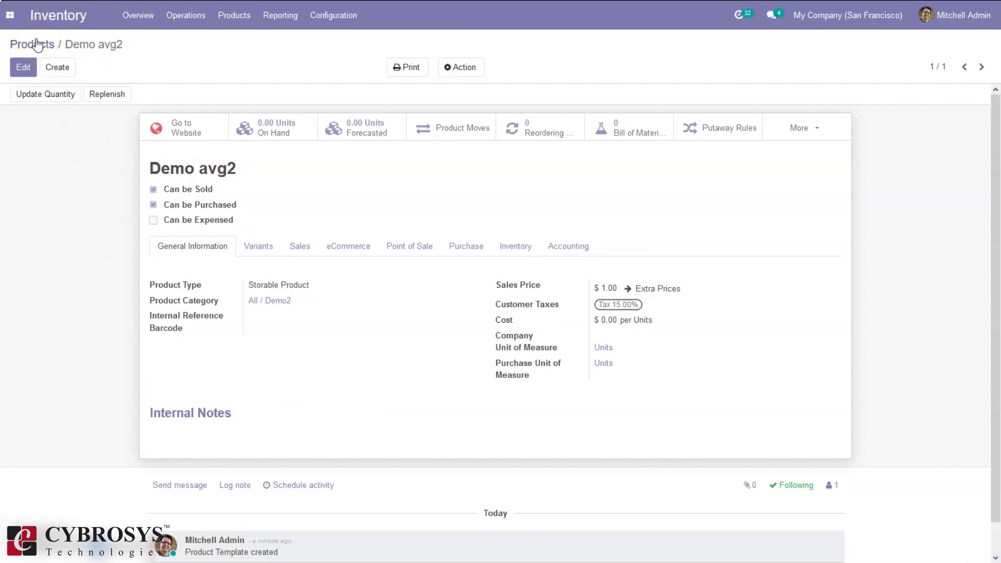
Switch to the Purchase app and start a new purchase order for the vendor Azure Interior
left_click(36, 44)
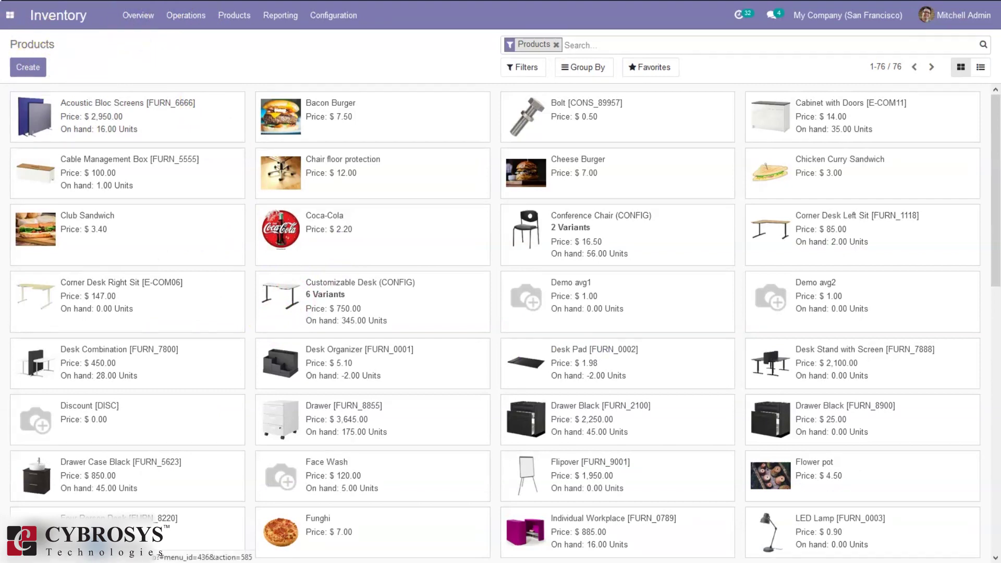
left_click(10, 19)
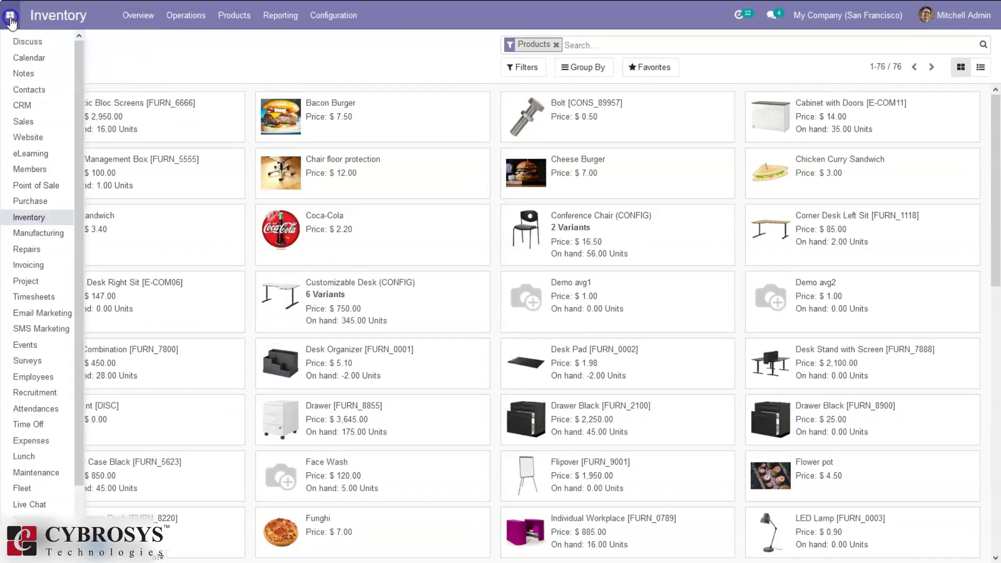
left_click(43, 202)
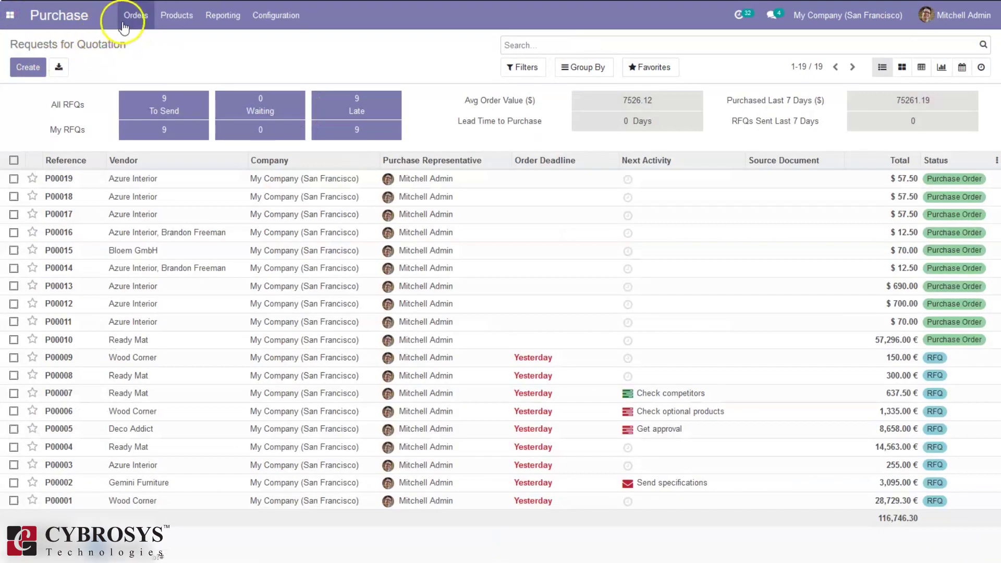
left_click(124, 26)
left_click(139, 57)
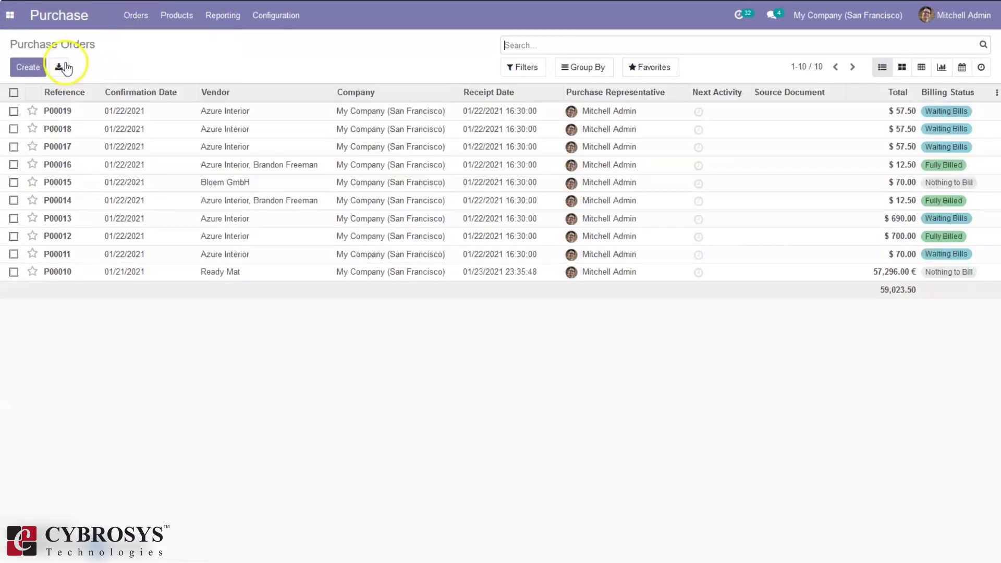
left_click(28, 67)
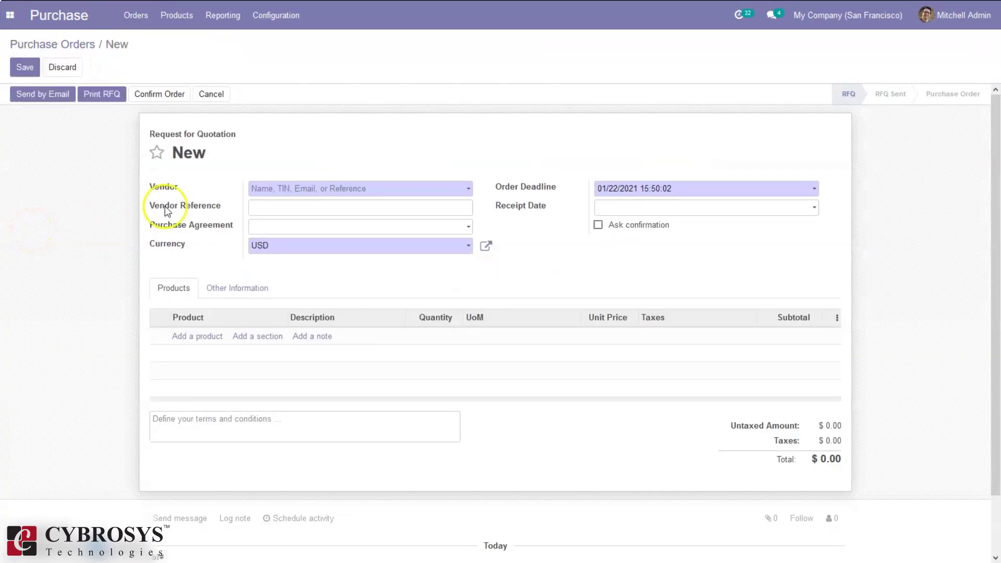
left_click(324, 194)
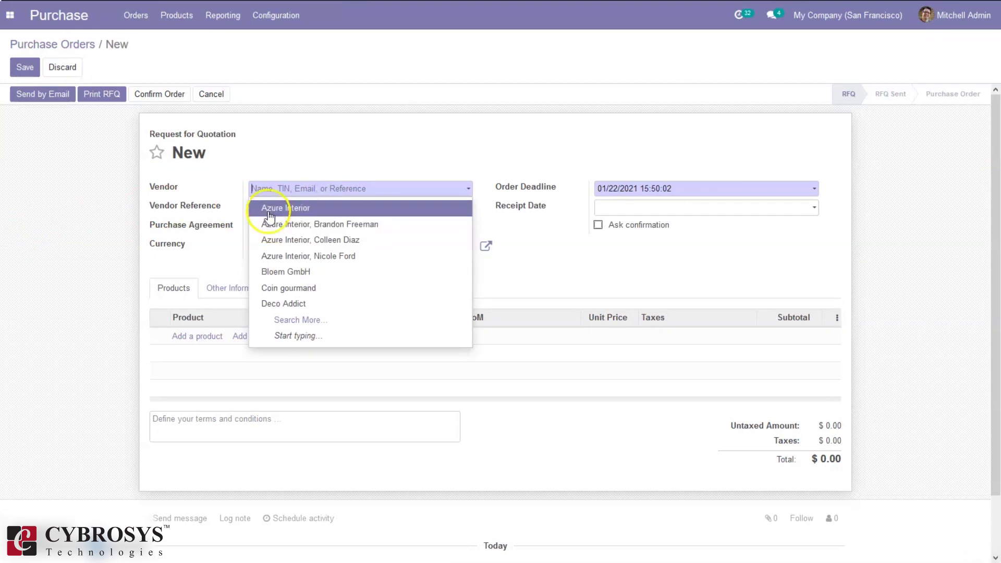
left_click(268, 212)
Add order lines for the products Demo avg1 and Demo avg2 to the purchase order
left_click(207, 336)
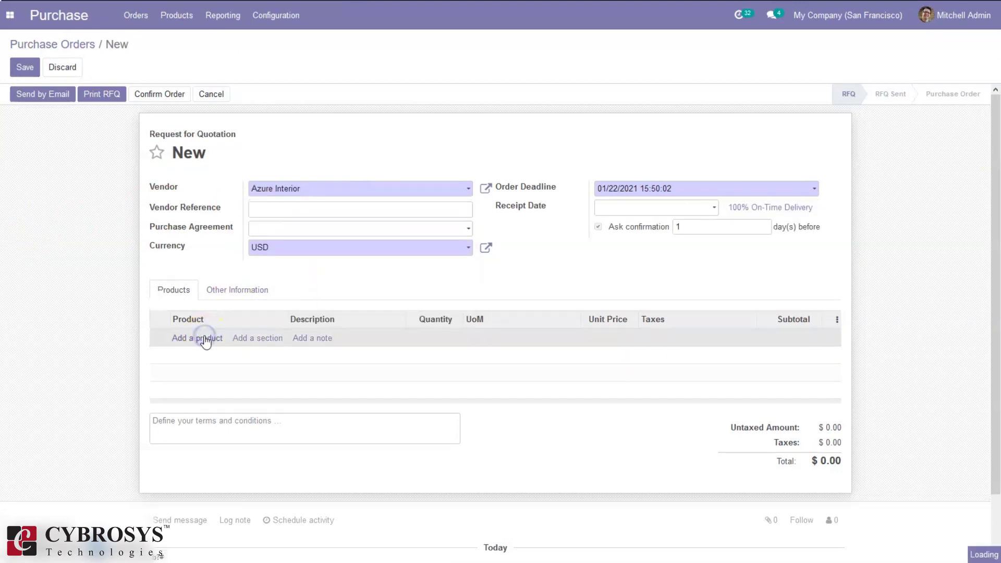
type("demo")
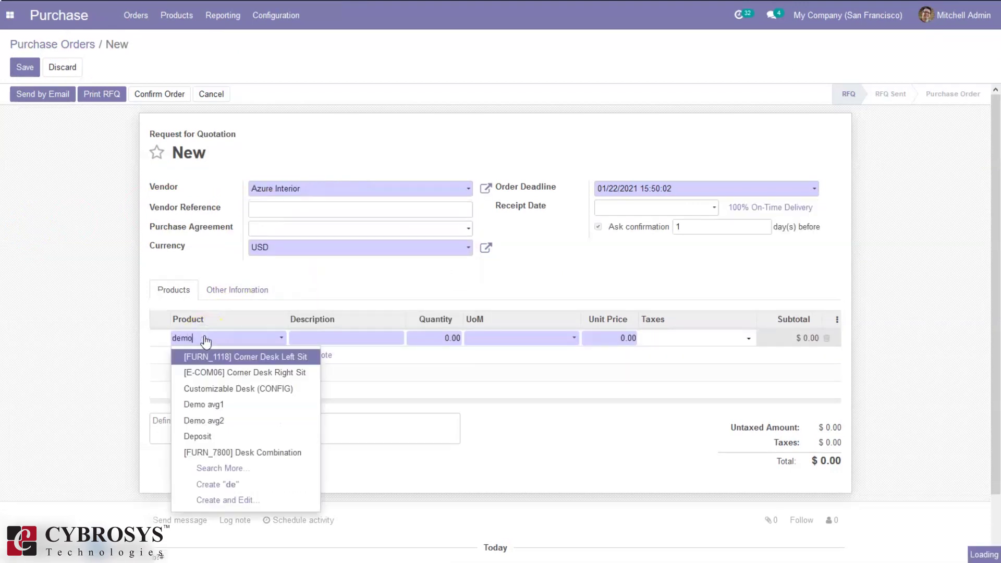
left_click(231, 361)
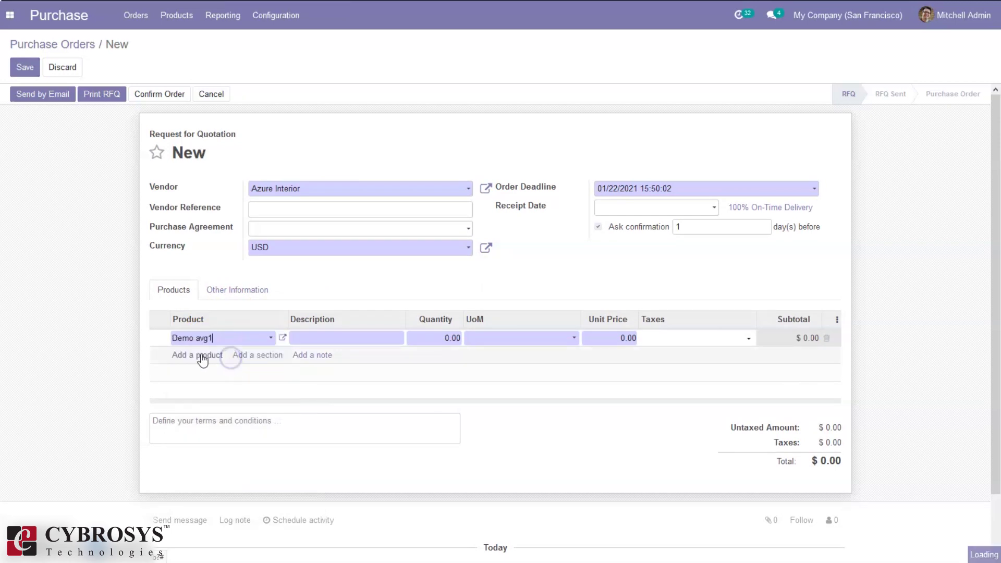
left_click(200, 358)
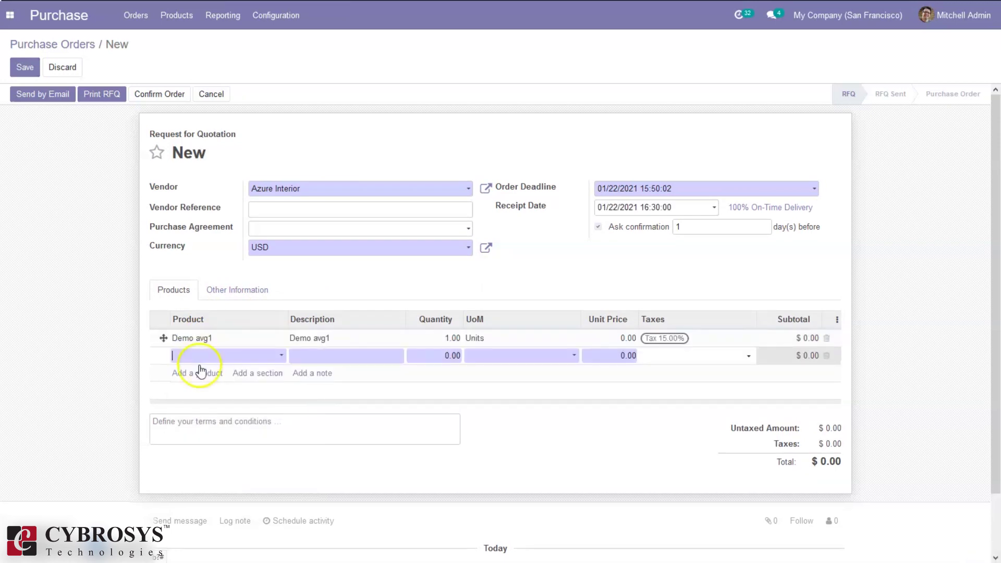
type("demo")
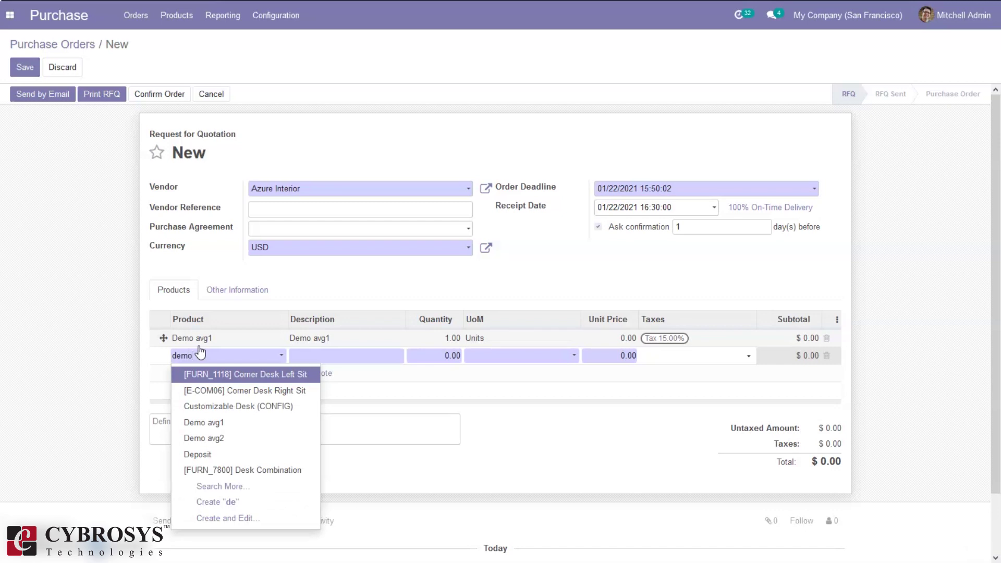
left_click(244, 390)
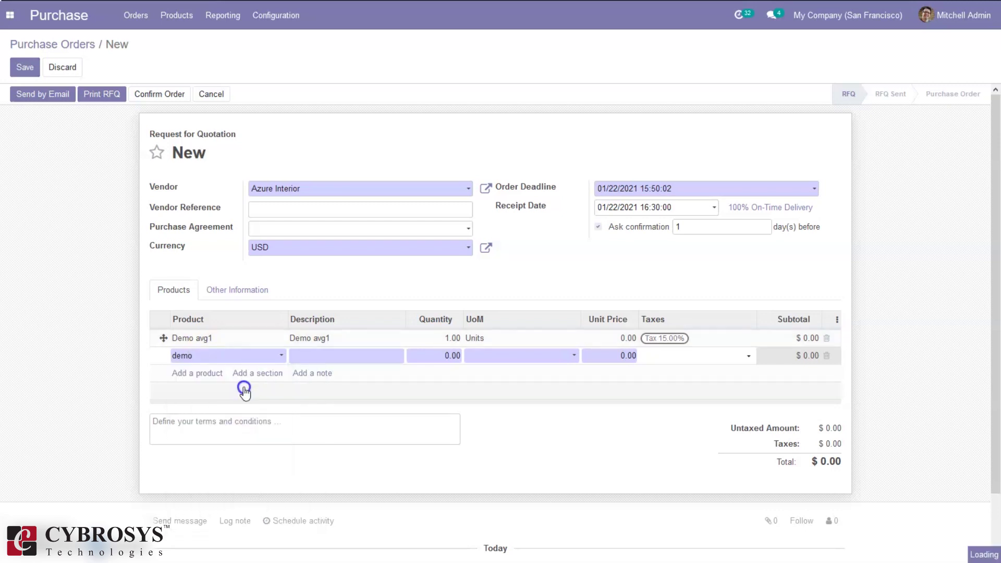
Set the unit price to 50 for Demo avg1 and 55 for Demo avg2
left_click(626, 337)
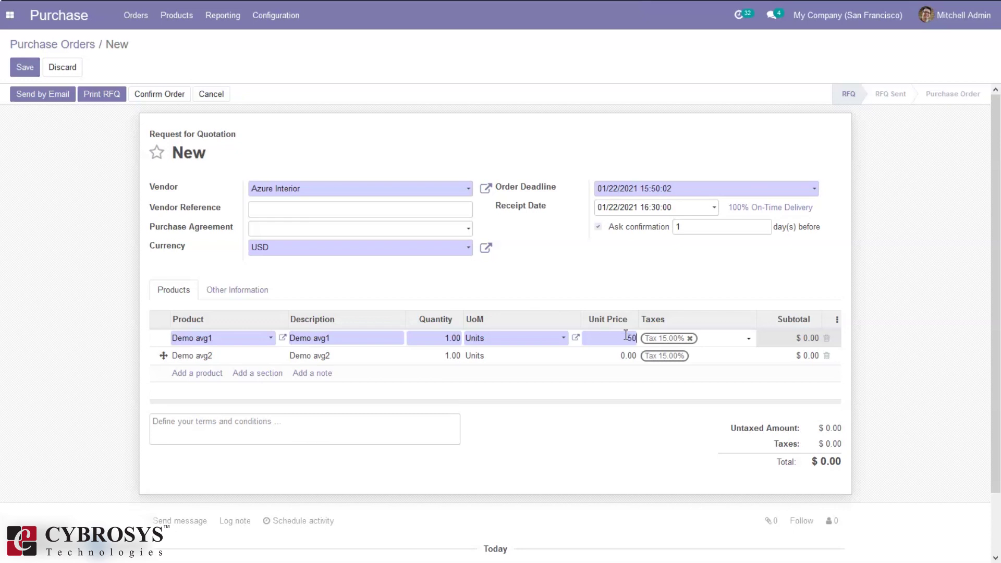
left_click(626, 360)
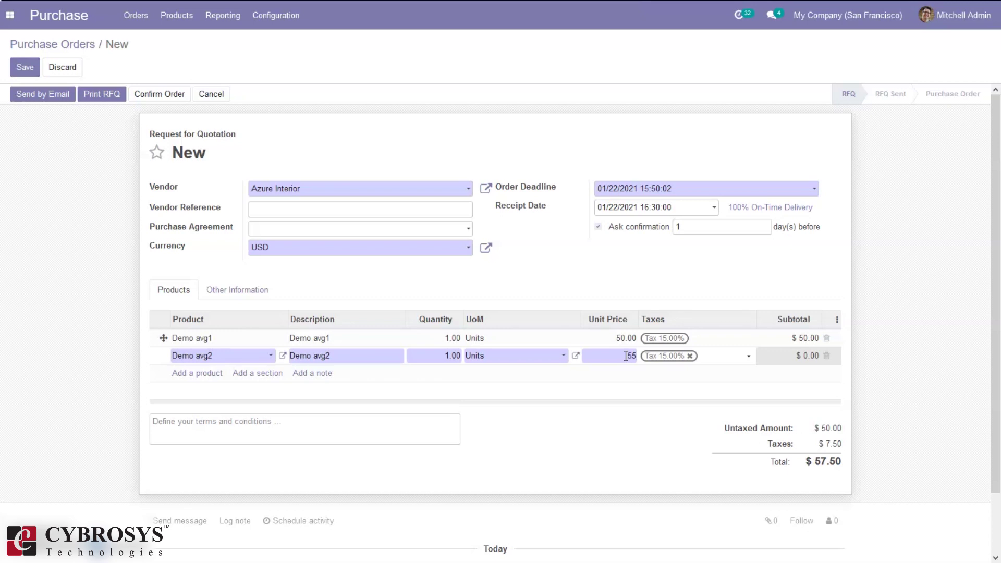
left_click(511, 288)
Confirm the purchase order and validate the receipt of its products
left_click(157, 89)
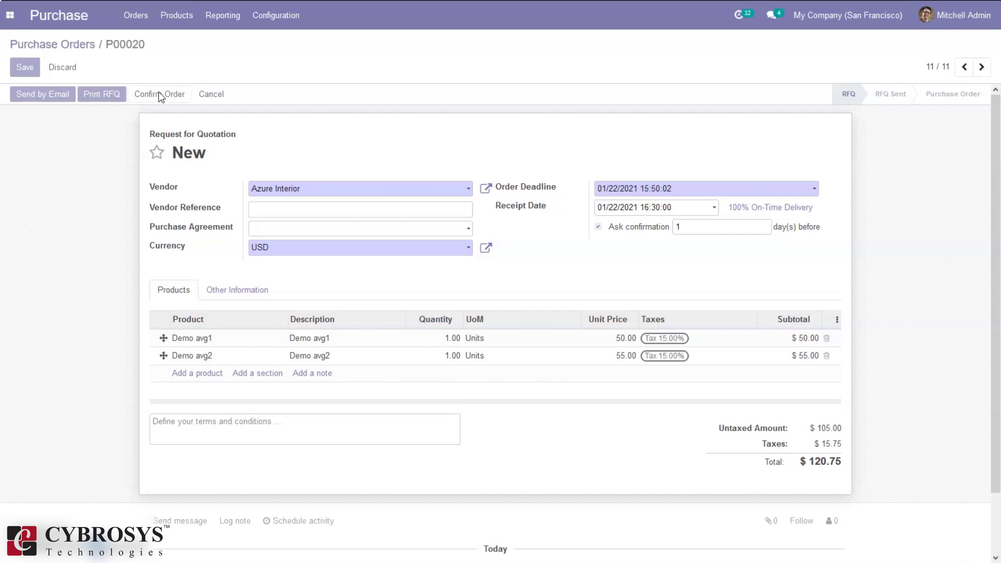
left_click(41, 104)
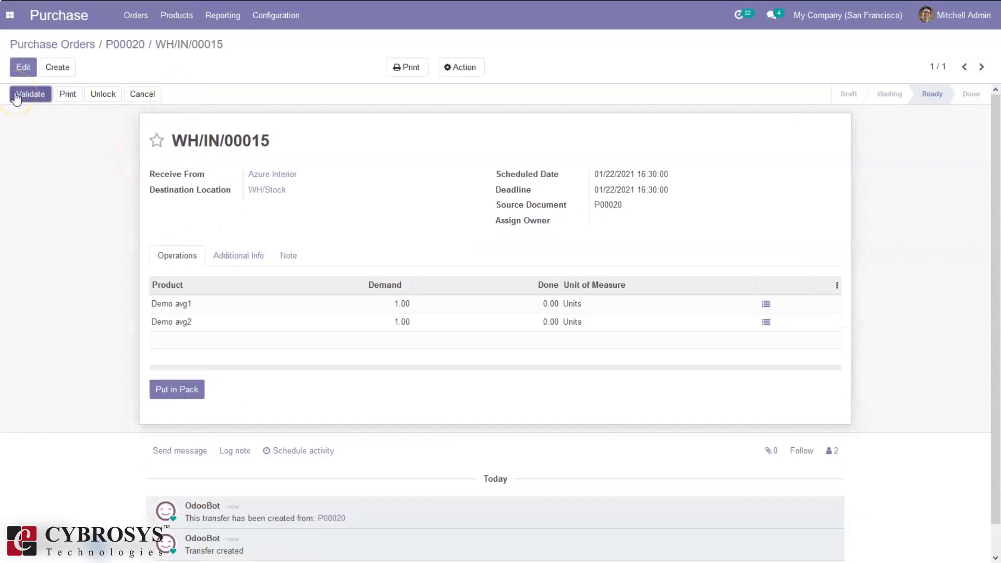
left_click(46, 95)
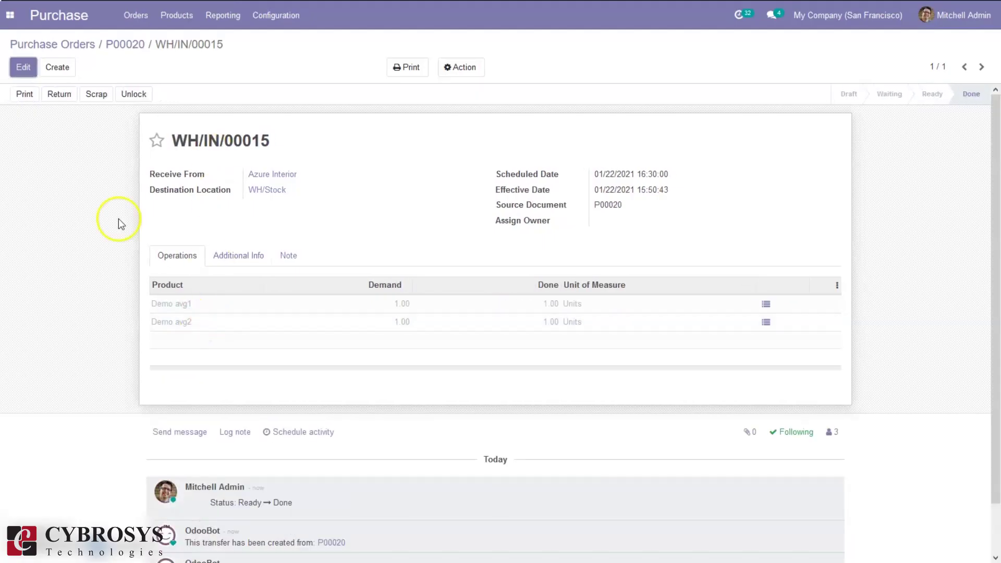
Open the Demo avg1 product record from the receipt line to check its cost
left_click(173, 307)
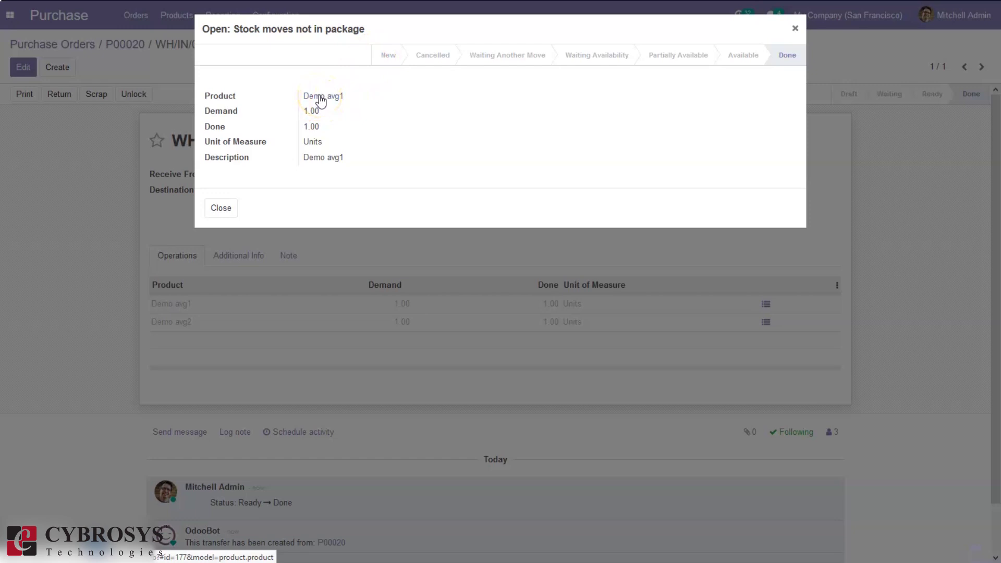
left_click(321, 96)
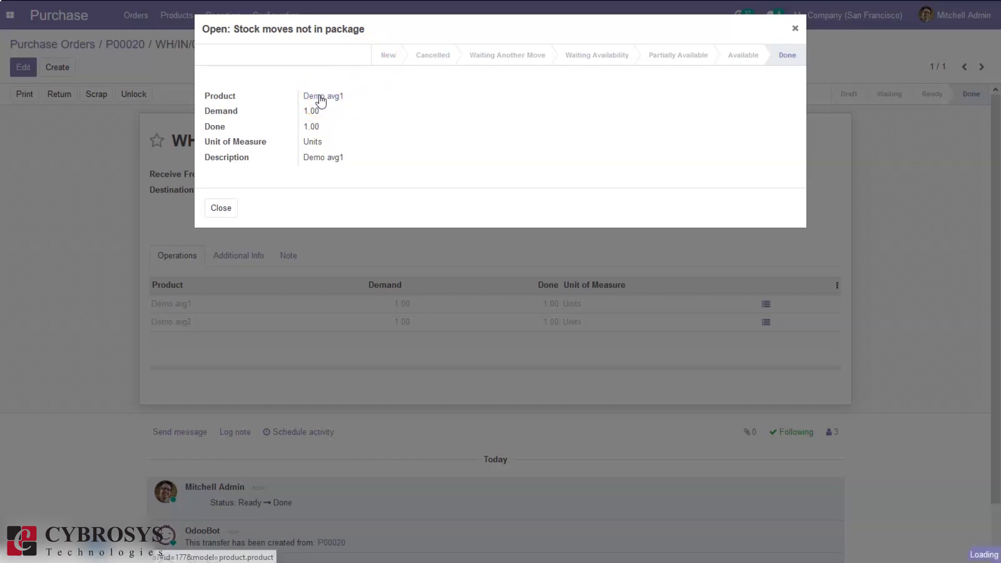
left_click(318, 96)
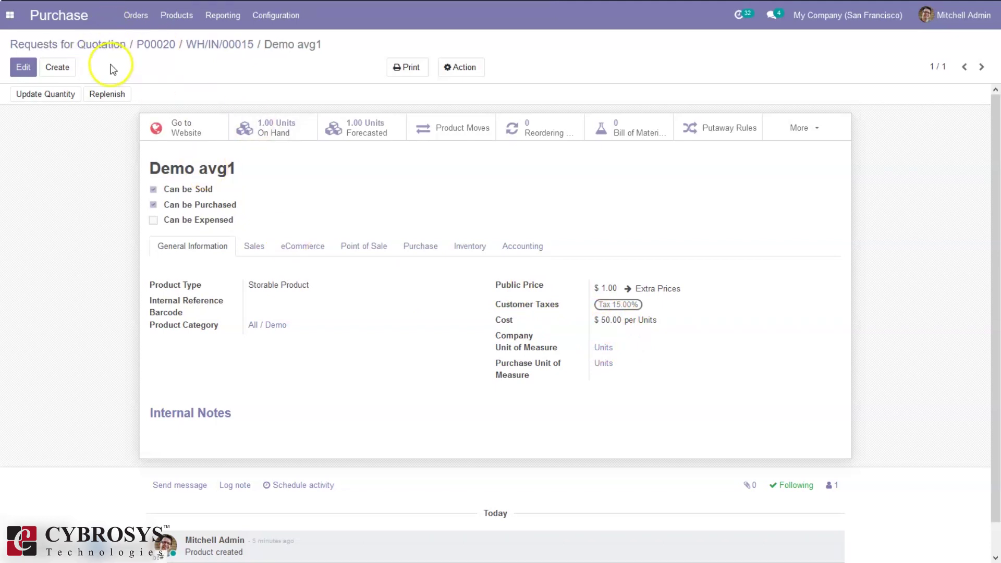
In Invoicing, open the journal entry for the Demo avg1 receipt, examine its debit and credit lines, and return to the journal entries list
left_click(16, 17)
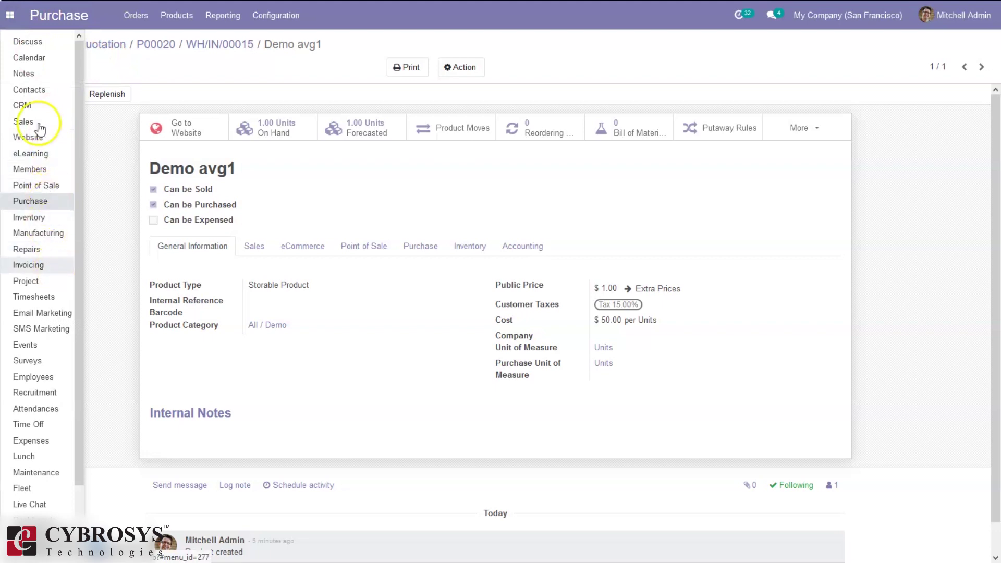
left_click(27, 266)
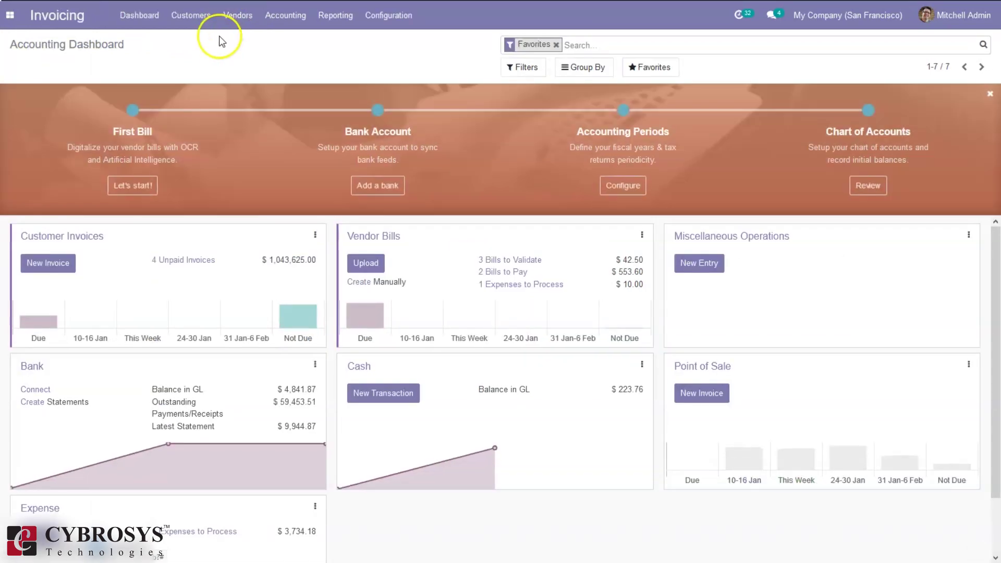
left_click(287, 18)
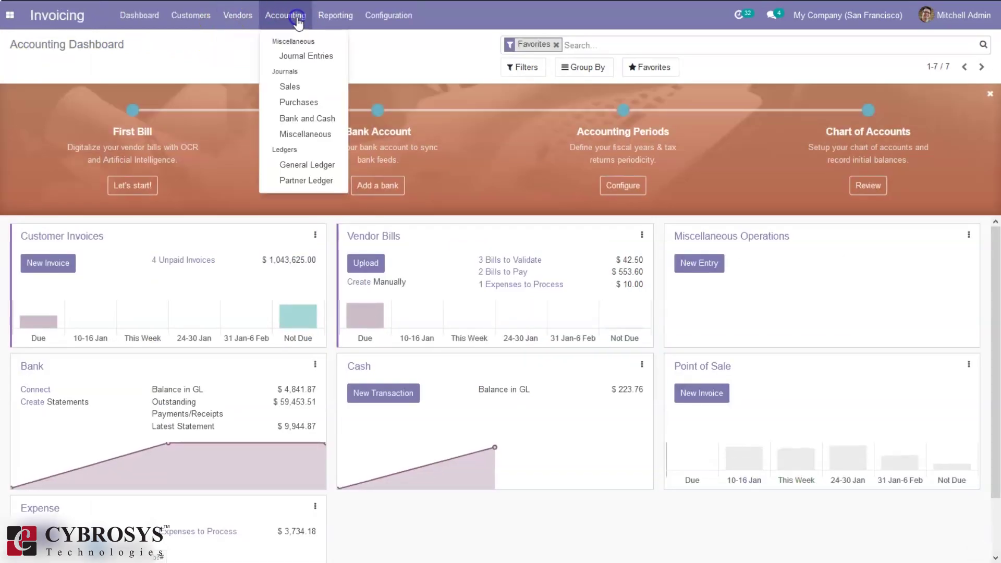
left_click(308, 56)
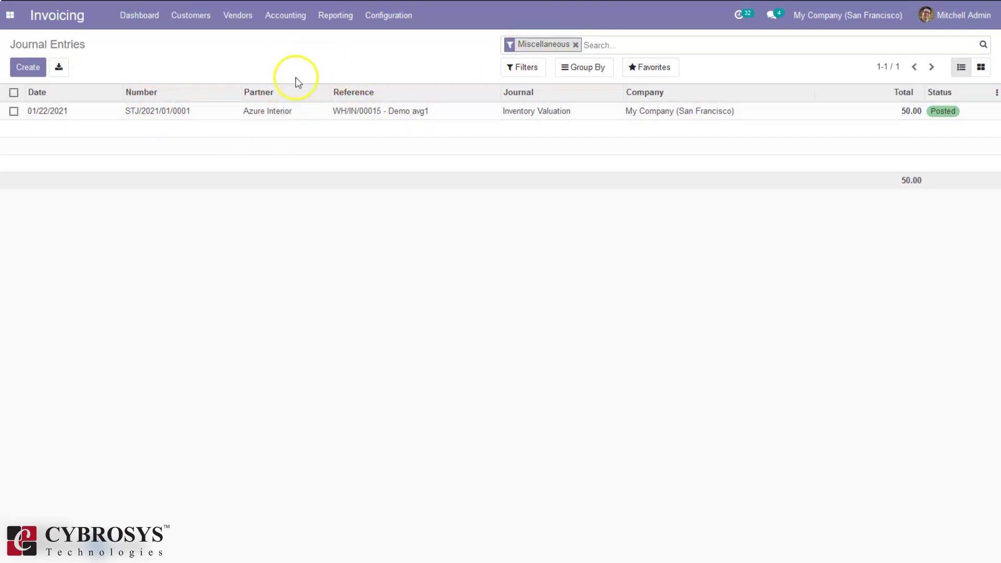
left_click(407, 115)
left_click(408, 116)
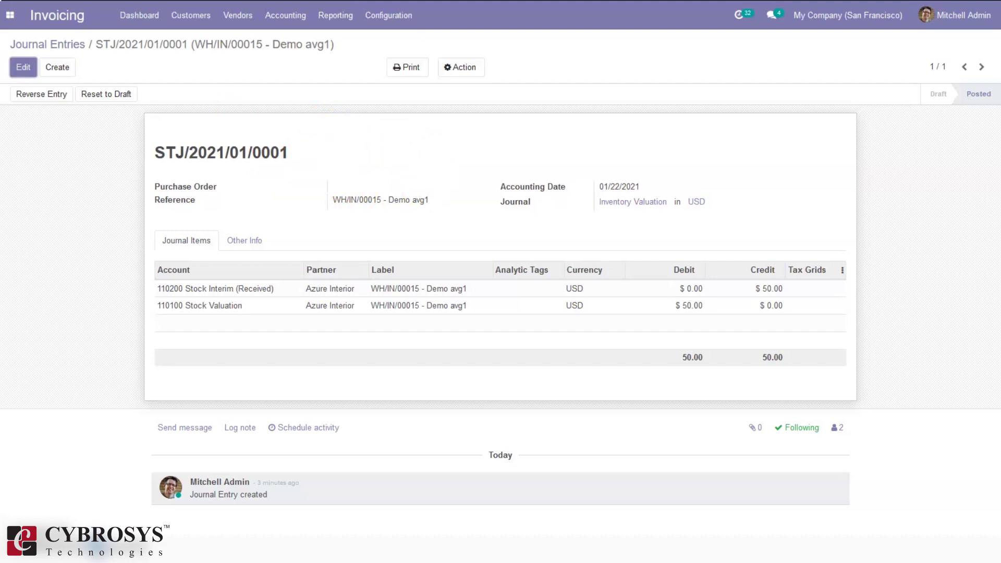
left_click(65, 47)
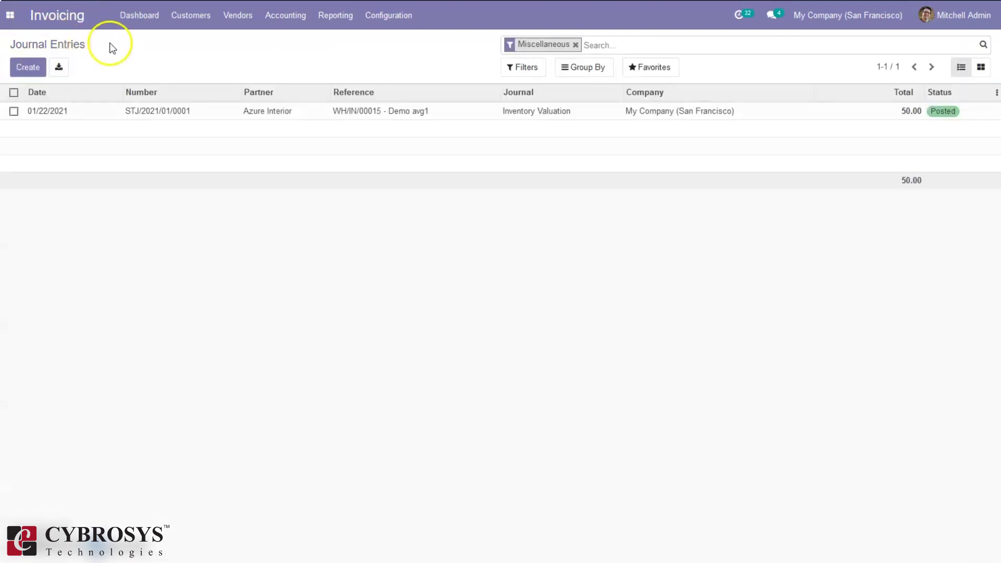
In Purchase, create a new request for quotation with Azure Interior as the vendor
left_click(10, 15)
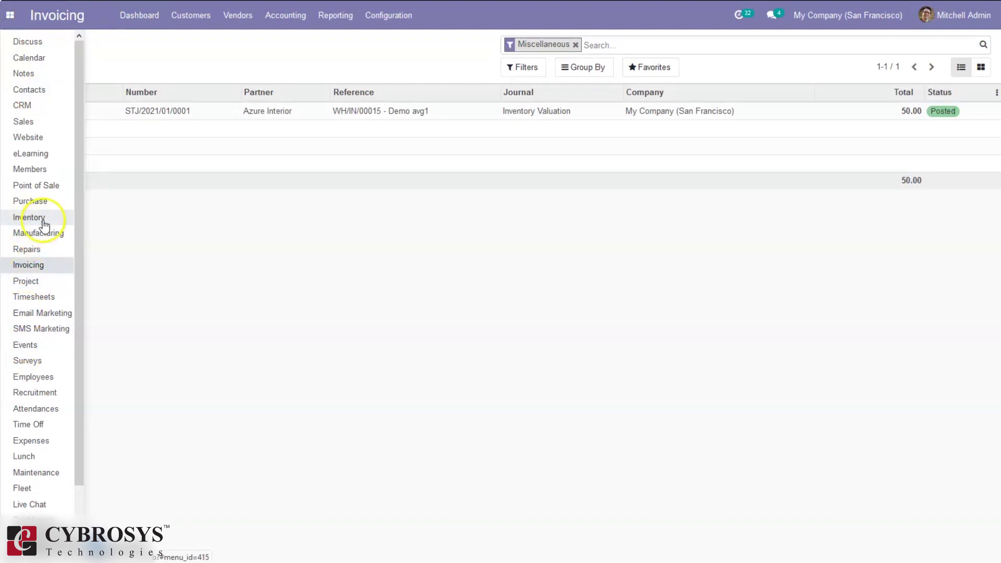
left_click(28, 199)
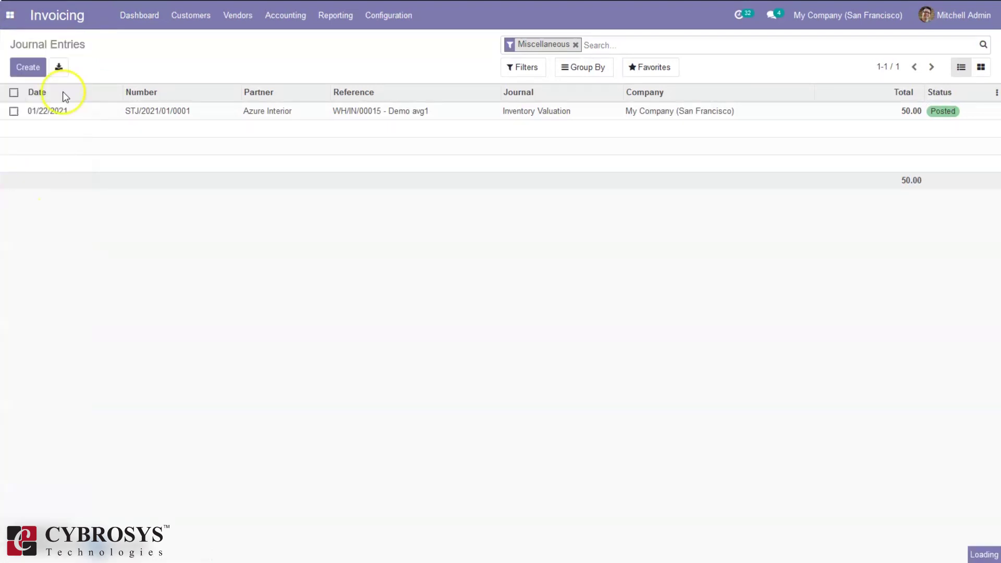
left_click(14, 73)
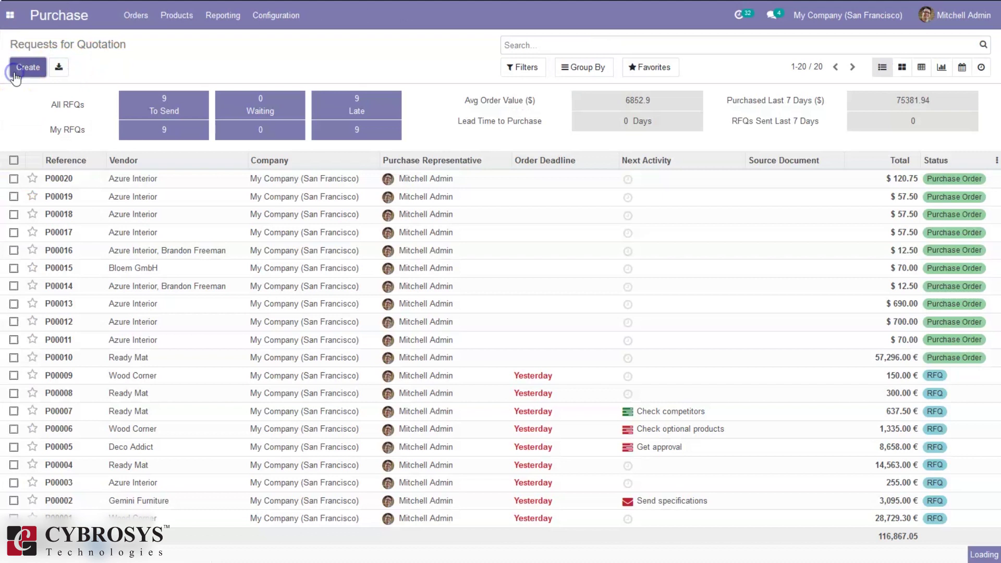
left_click(300, 188)
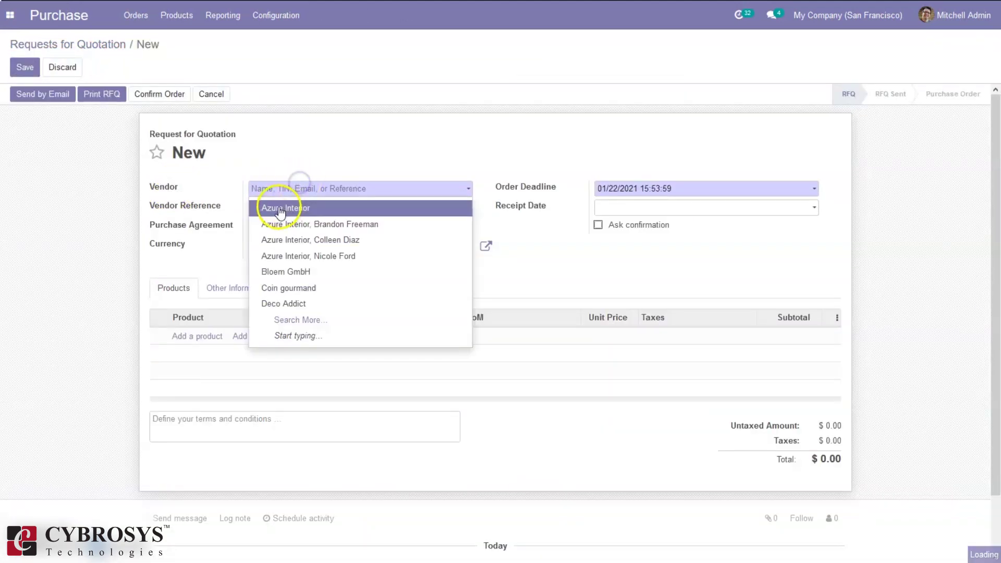
left_click(280, 209)
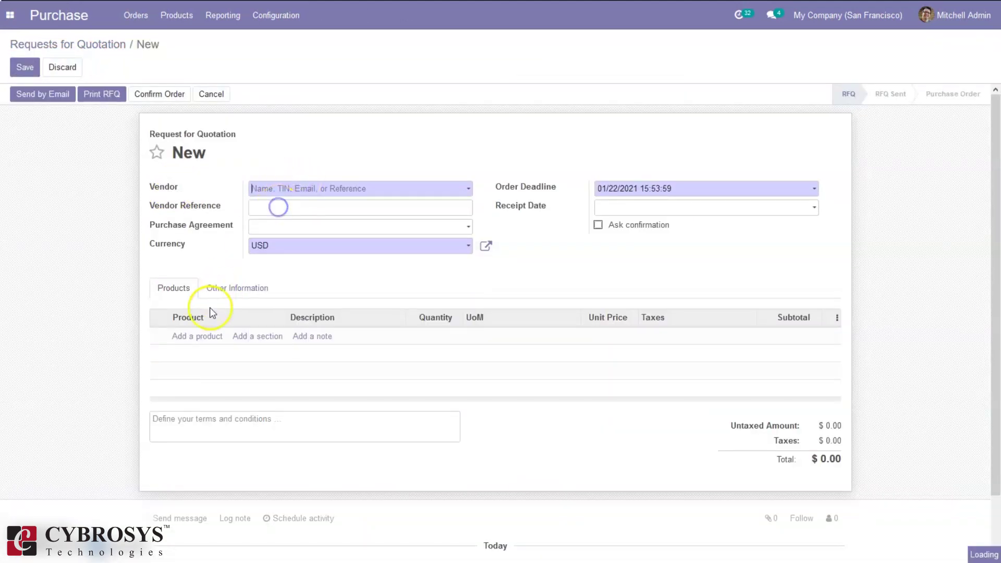
Add product lines for Demo avg1 and Demo avg2 to the new request for quotation
left_click(200, 338)
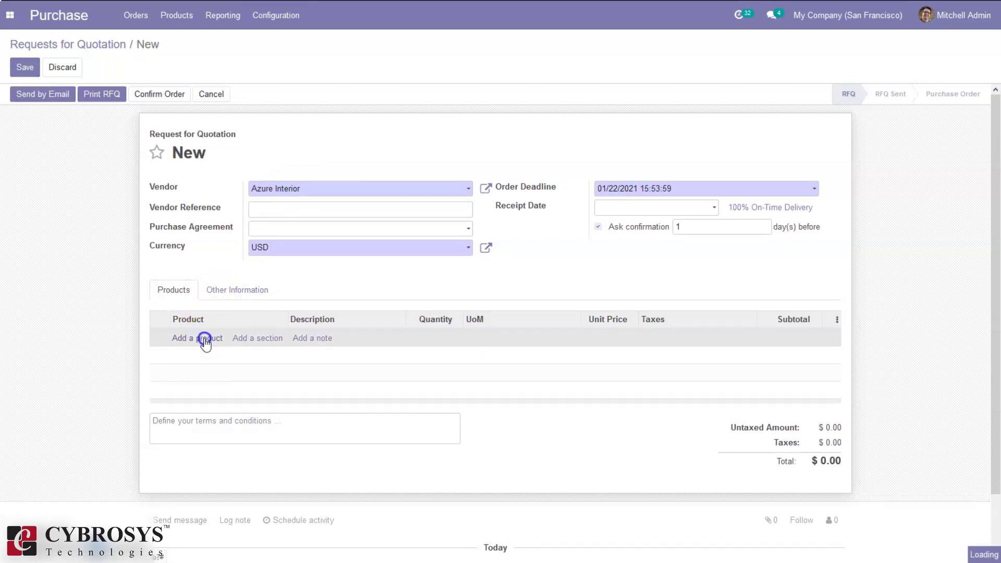
type("de")
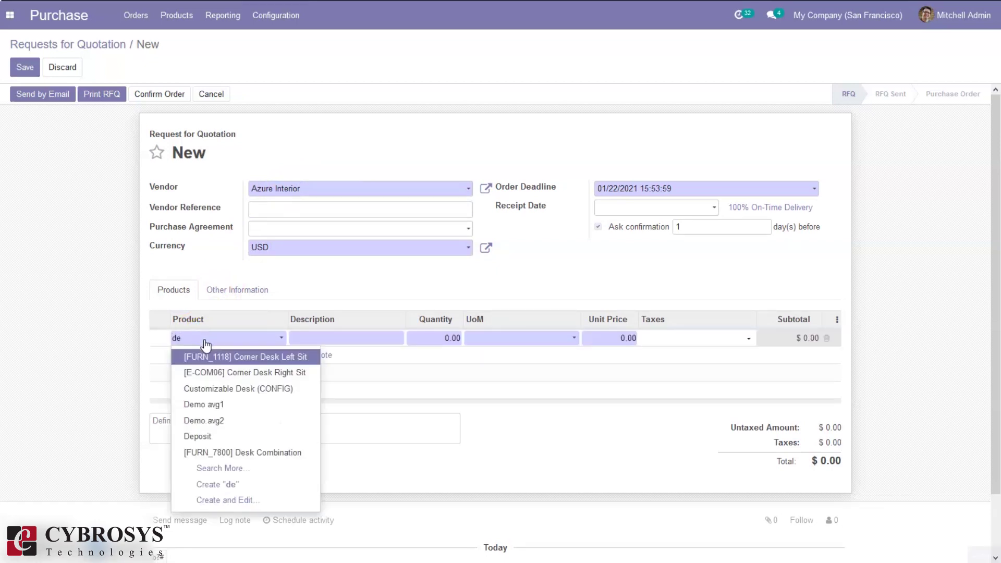
left_click(212, 406)
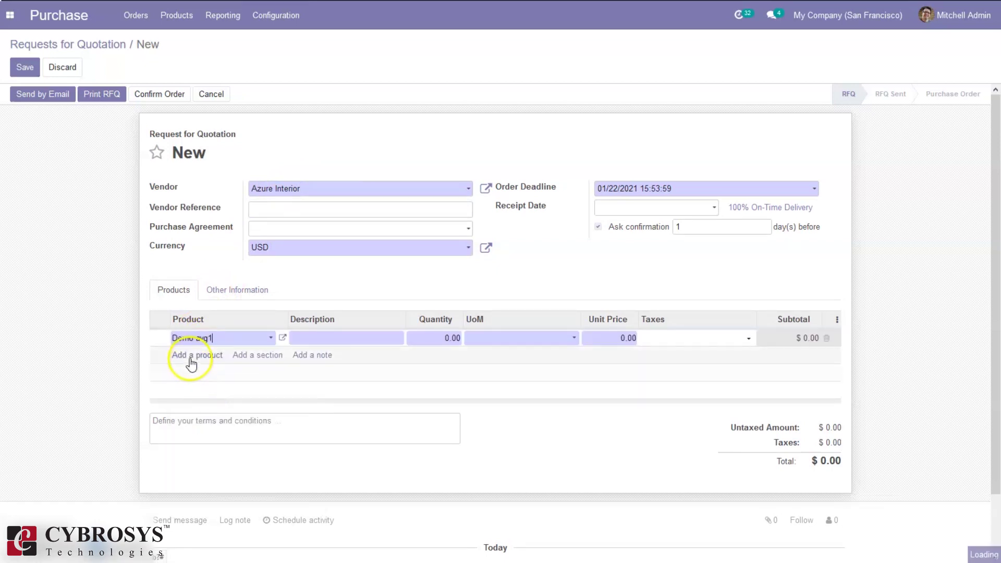
left_click(189, 357)
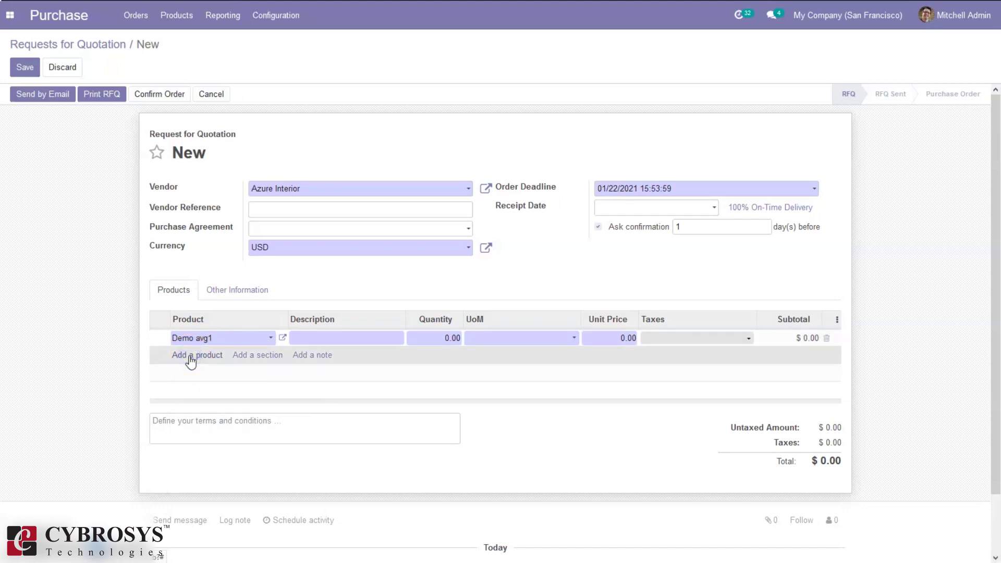
left_click(190, 357)
type("de")
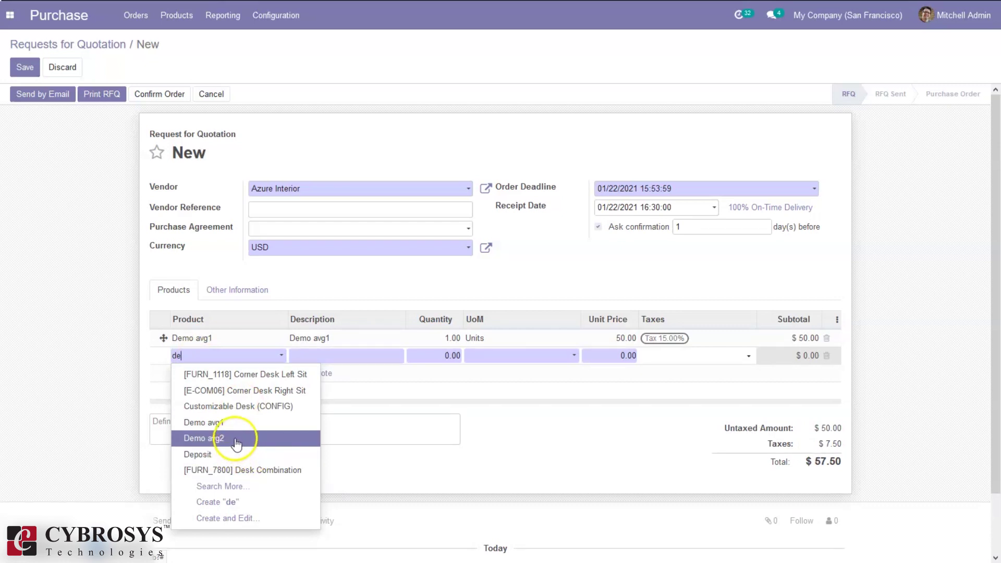
left_click(236, 438)
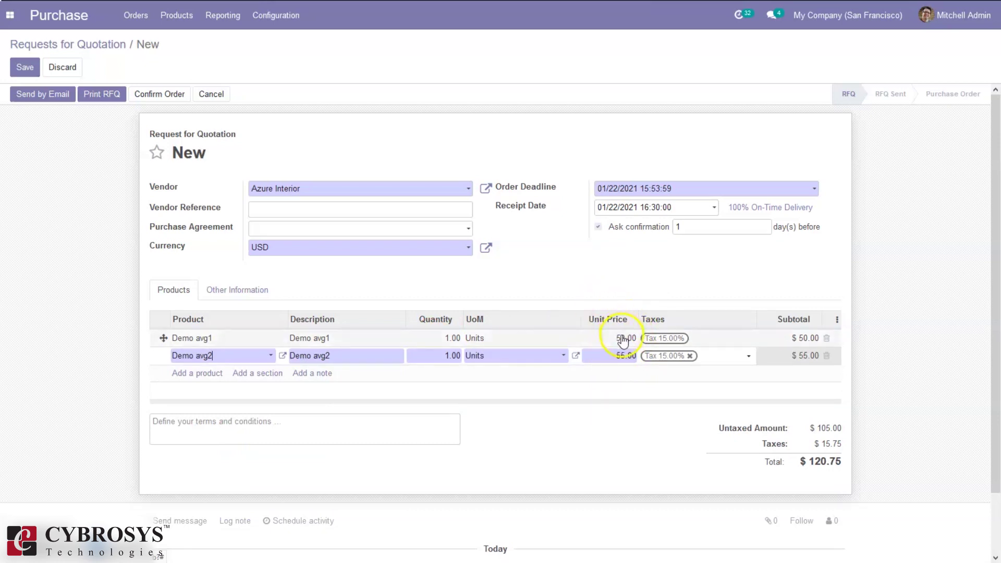
Set the unit price to 60 on the Demo avg1 line and 70 on the Demo avg2 line
left_click(623, 339)
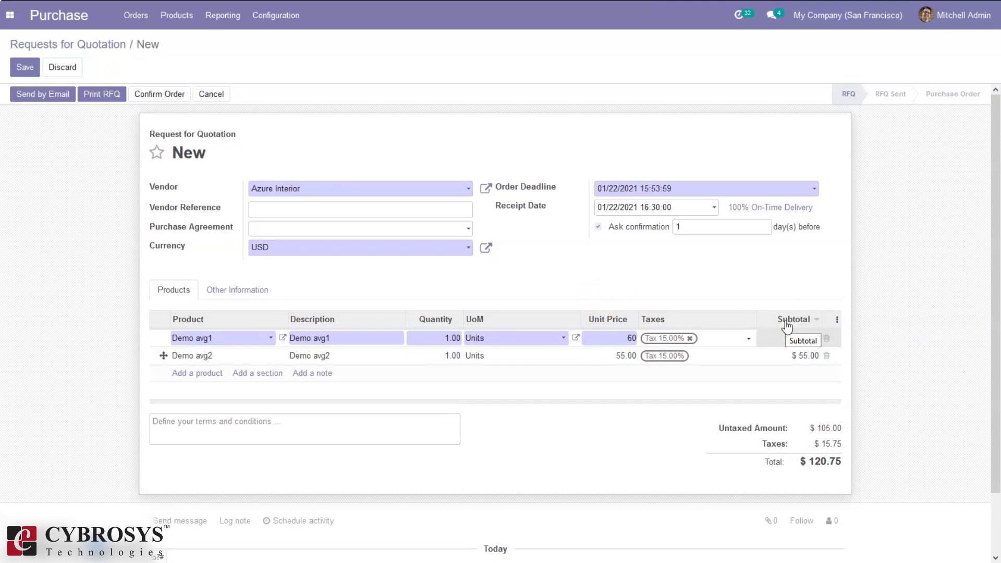
left_click(629, 357)
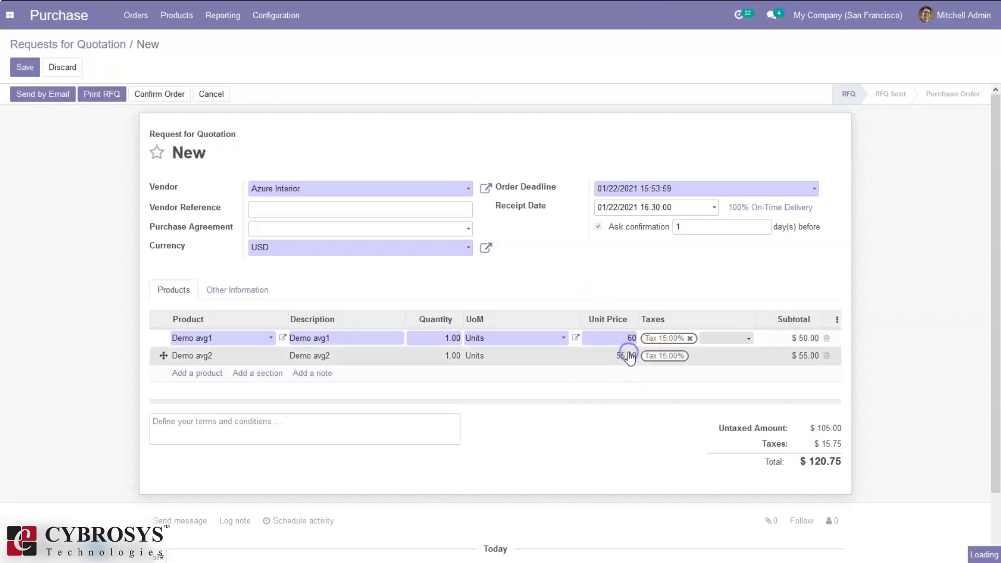
left_click(630, 352)
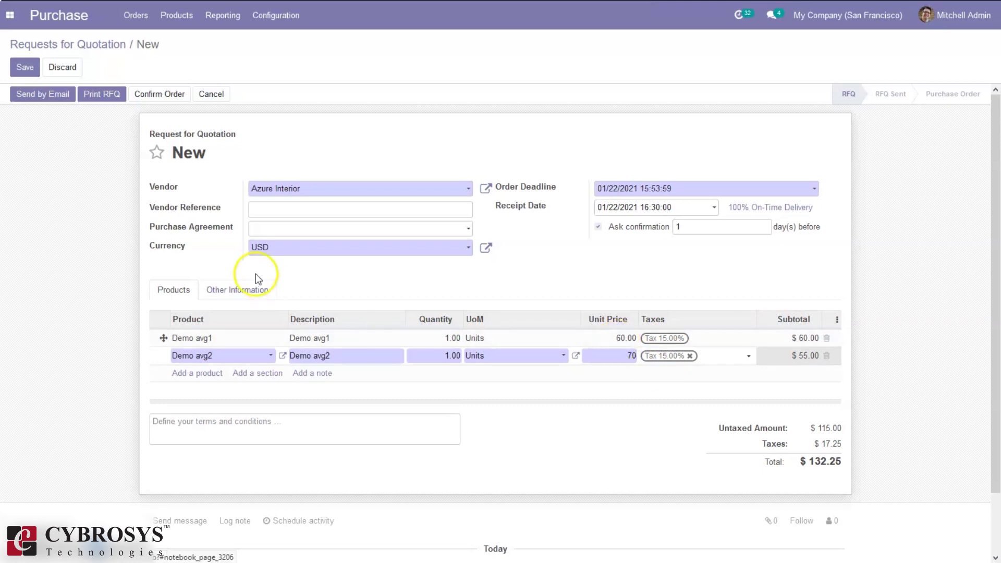
Confirm the order, then receive its products by validating the receipt with all quantities processed
left_click(153, 94)
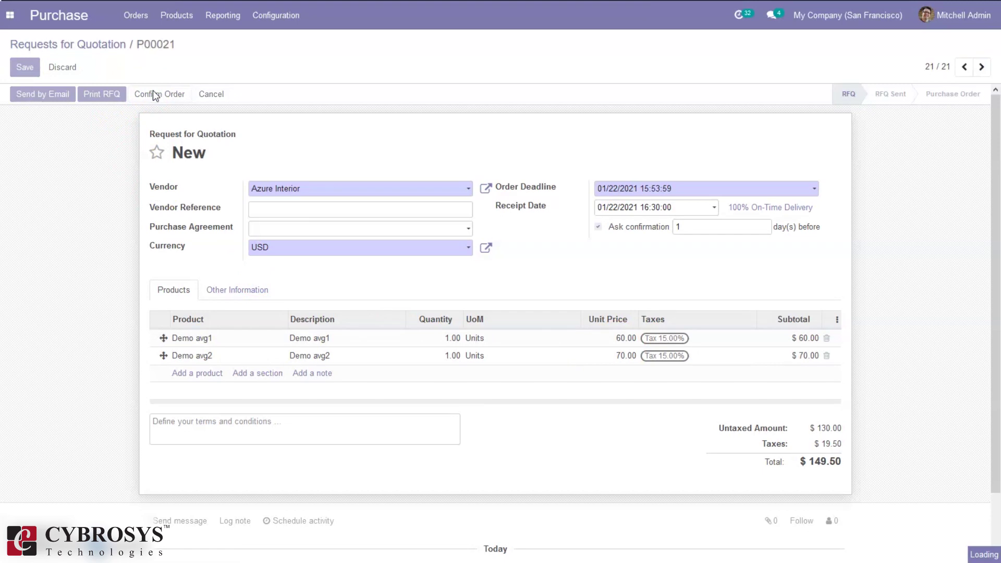
left_click(109, 119)
left_click(19, 88)
left_click(41, 95)
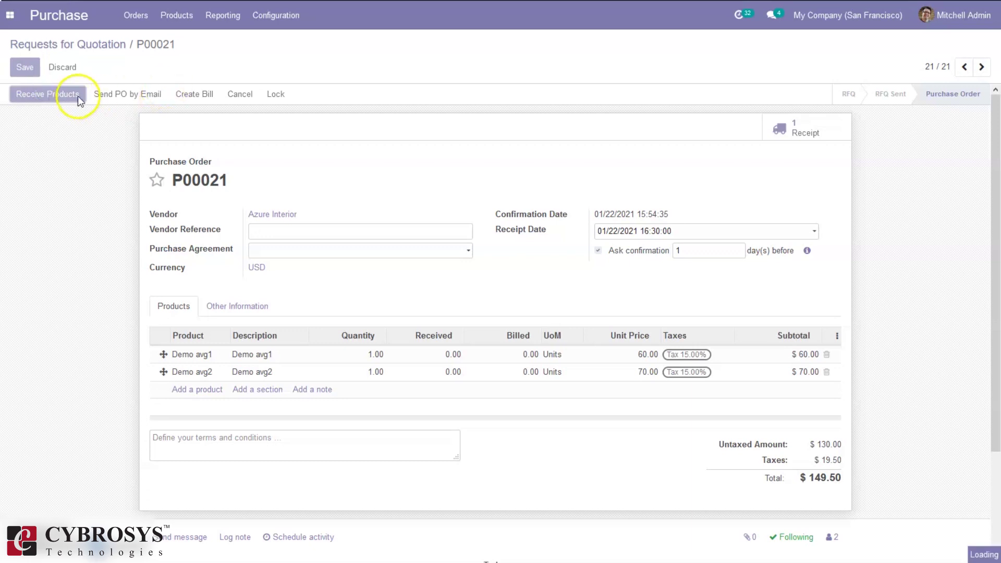
left_click(22, 97)
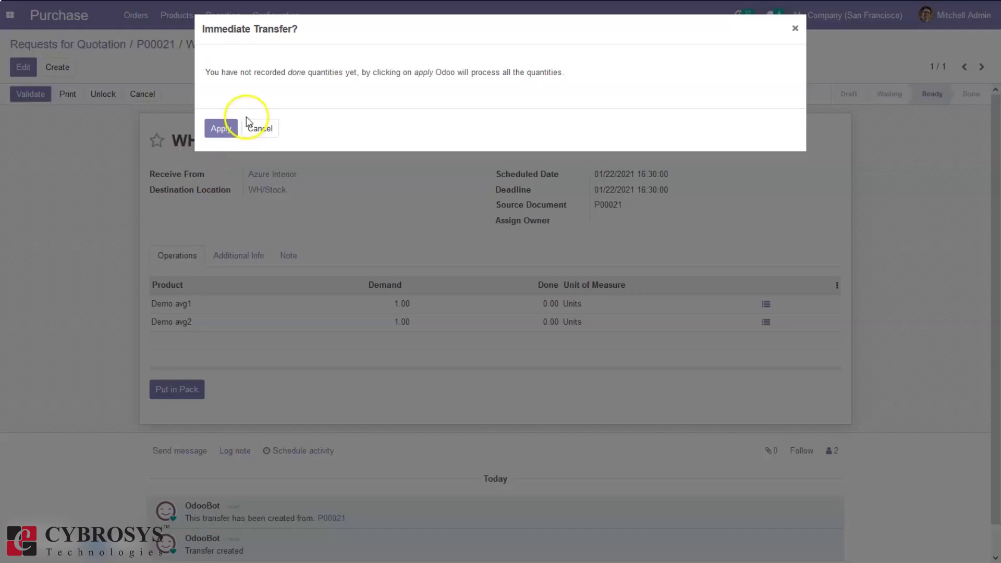
left_click(222, 130)
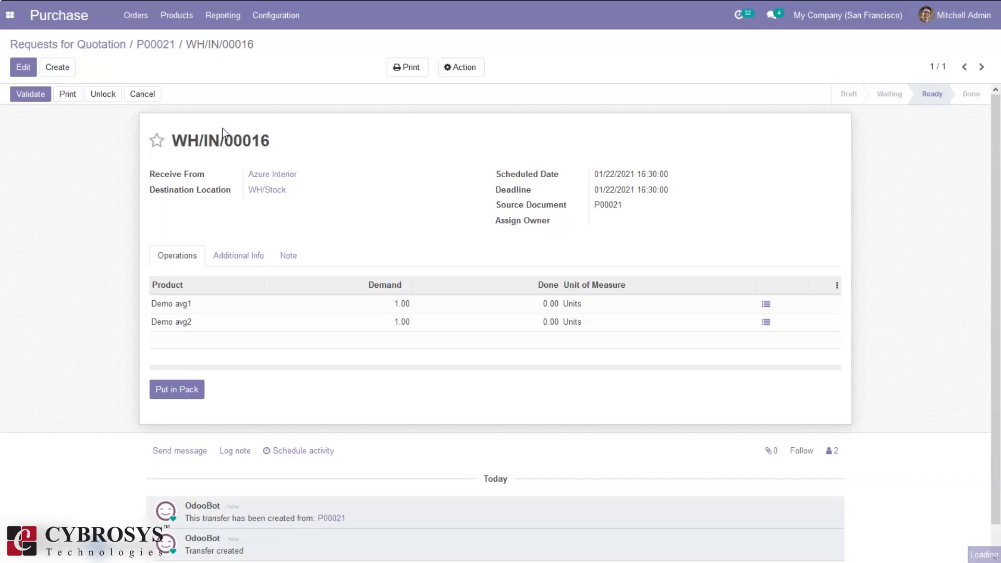
Open the Demo avg2 product record from its receipt line to check the updated average cost
left_click(190, 322)
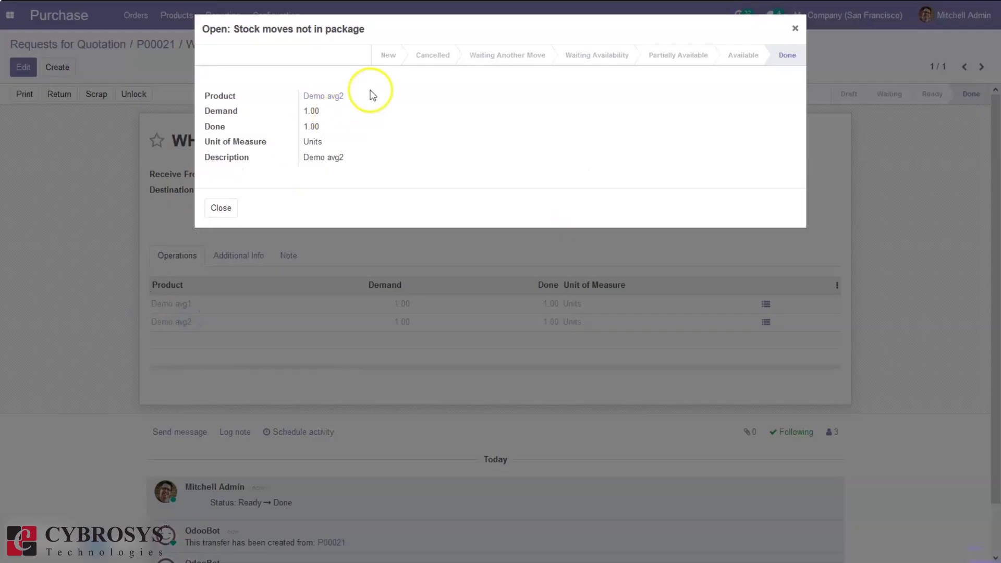
left_click(327, 97)
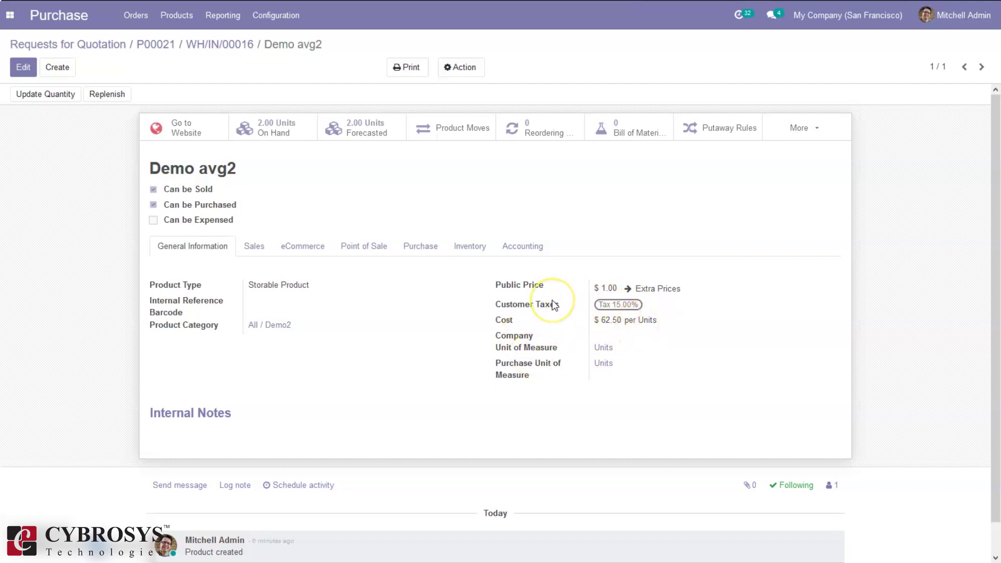
mouse_move(555, 306)
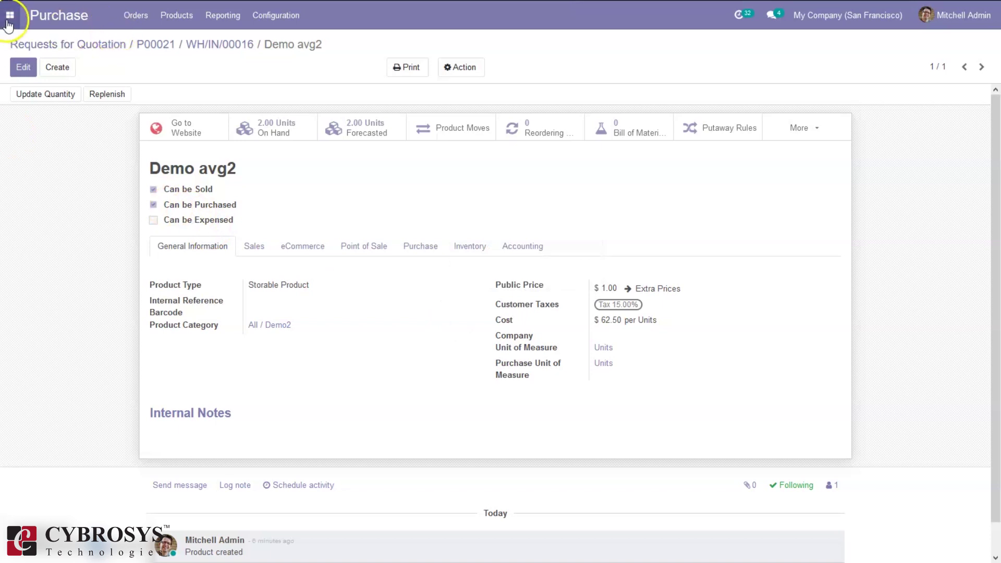
left_click(10, 16)
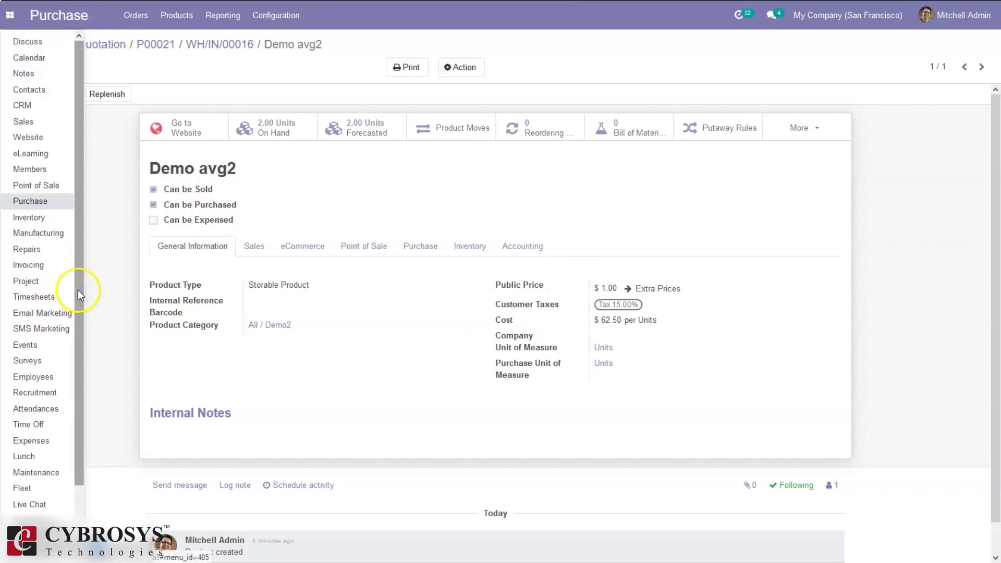
left_click_drag(78, 289, 74, 337)
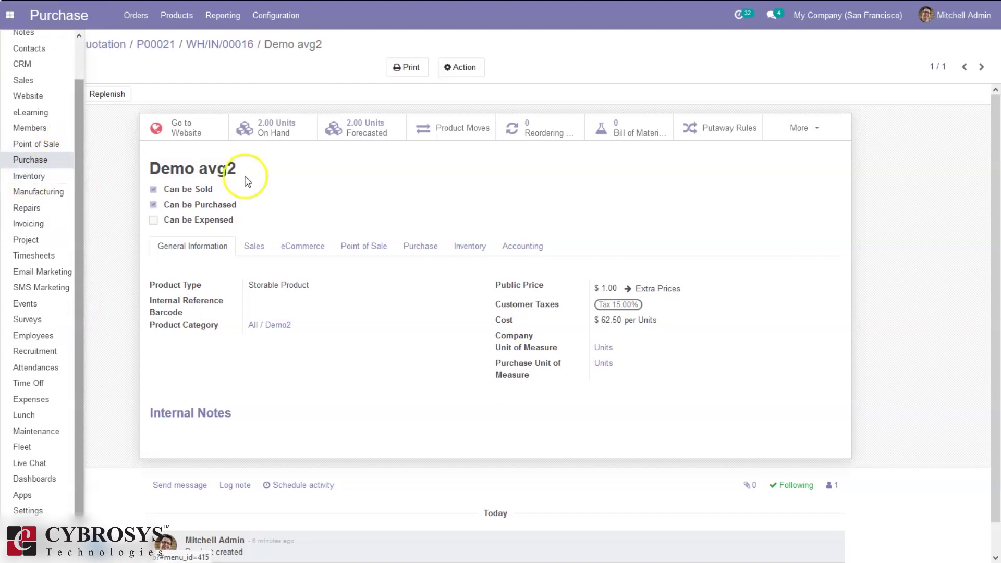
left_click(406, 171)
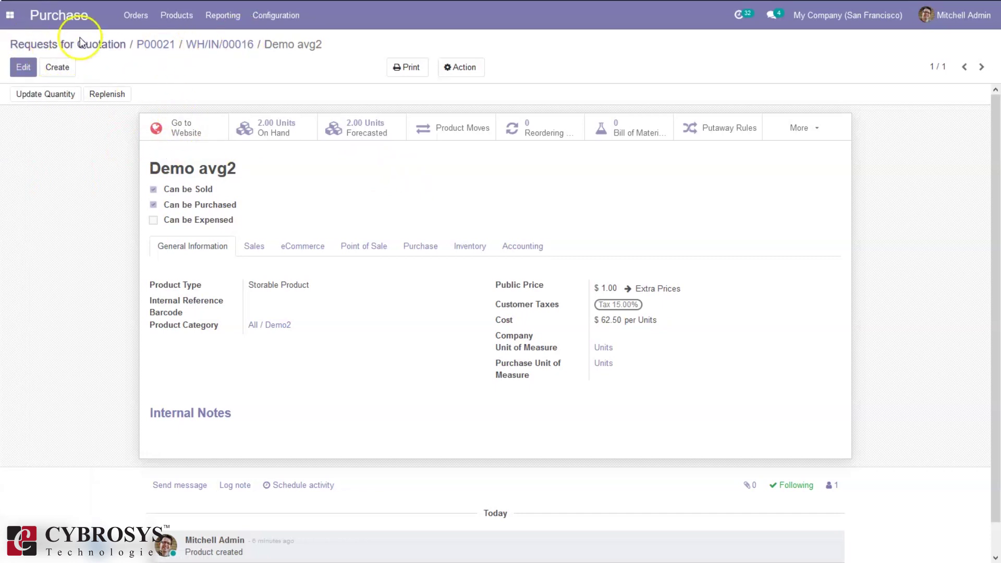
left_click(180, 16)
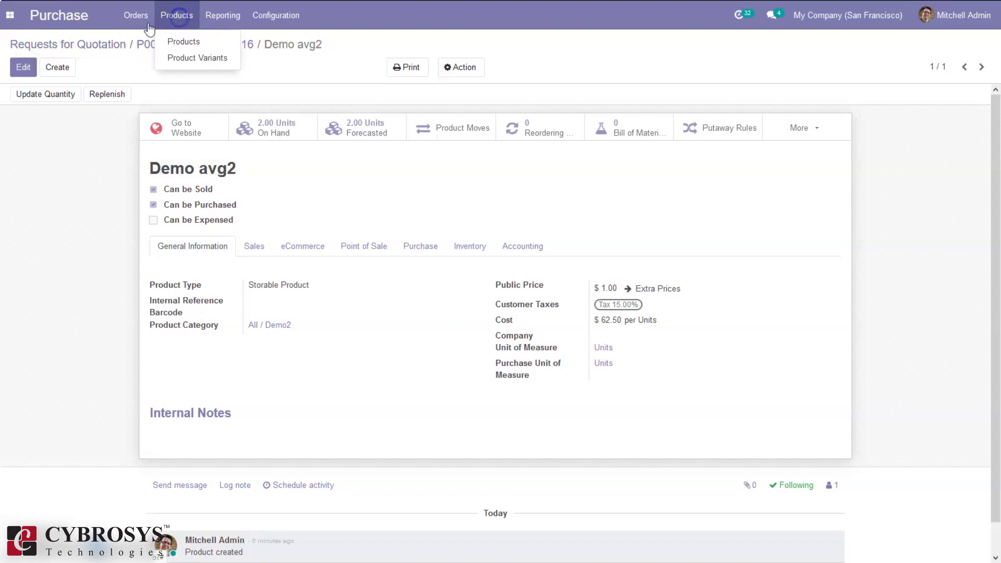
Switch to Inventory and start a new product record from the product list
left_click(9, 19)
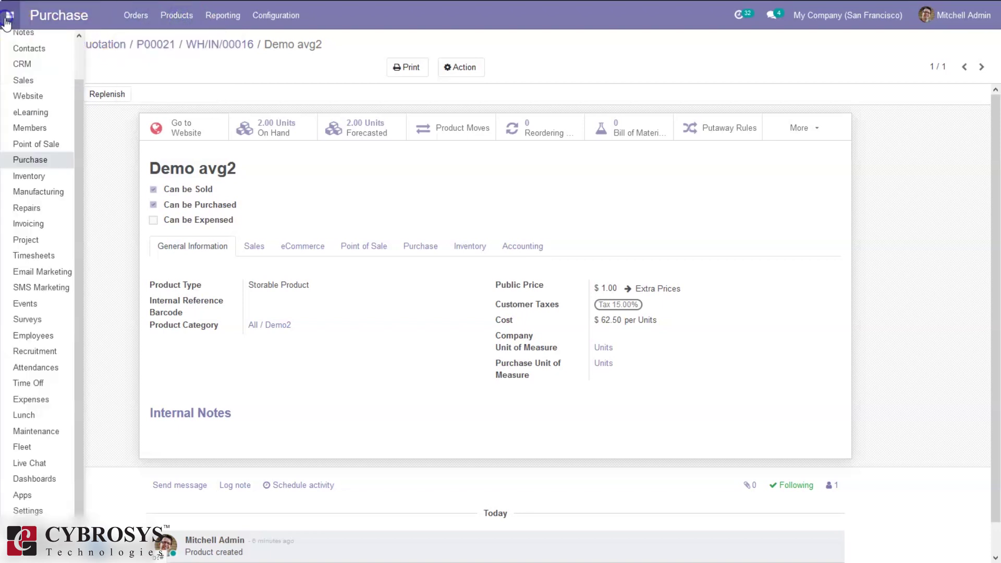
left_click(40, 177)
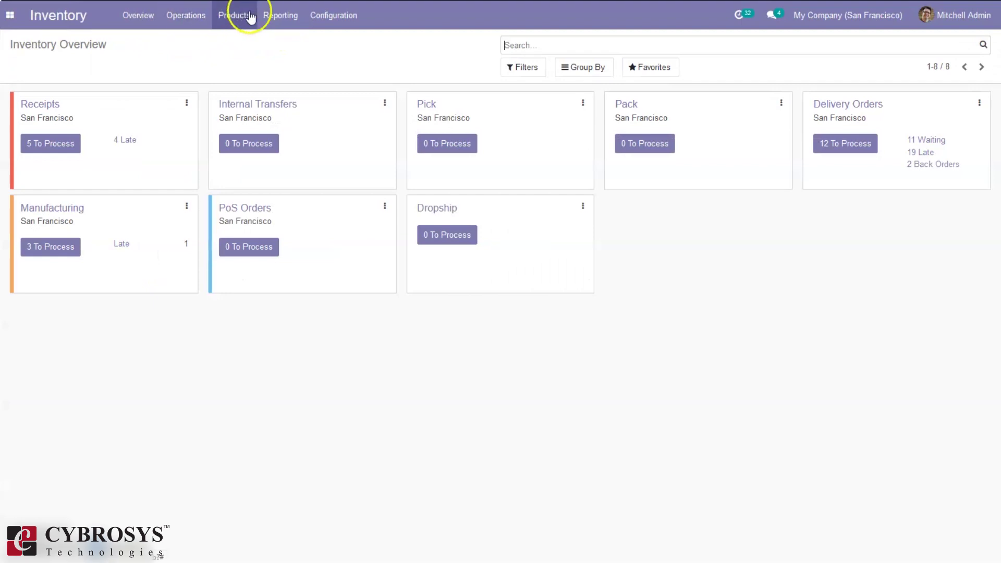
left_click(241, 16)
left_click(246, 43)
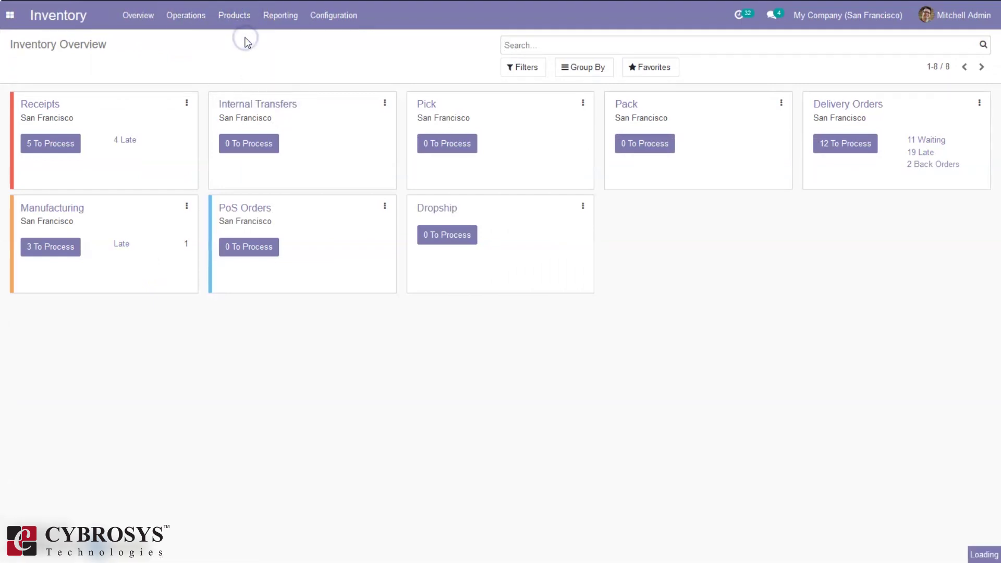
left_click(42, 73)
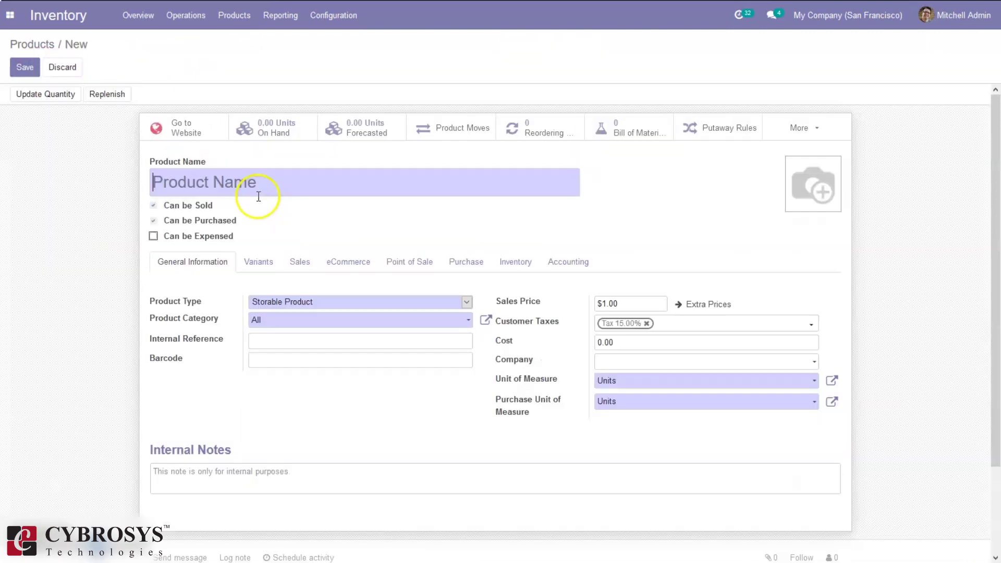
Name the new product Fifo demo and assign it to the All / Demo product category
type("Fifo demo")
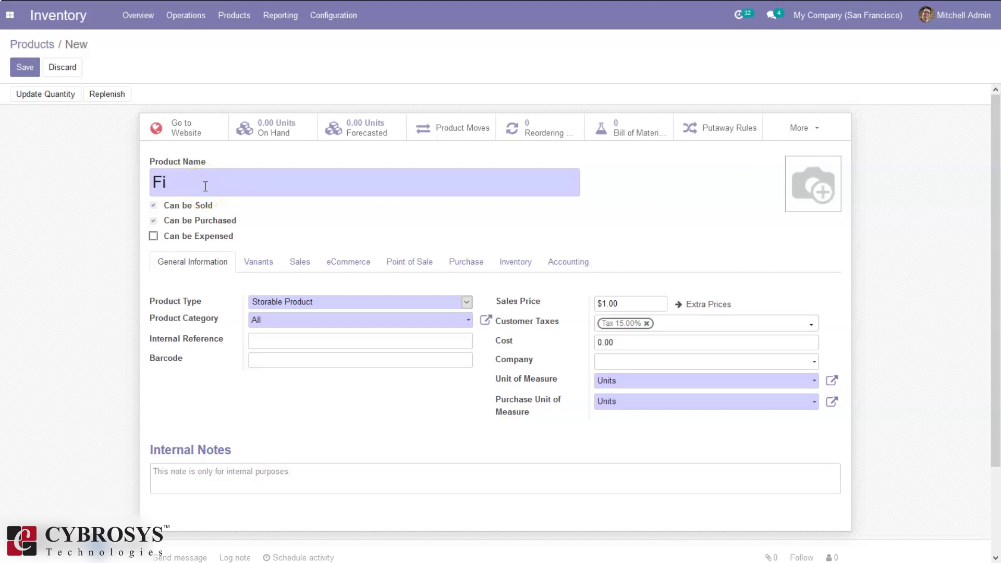
left_click(317, 323)
type("demo")
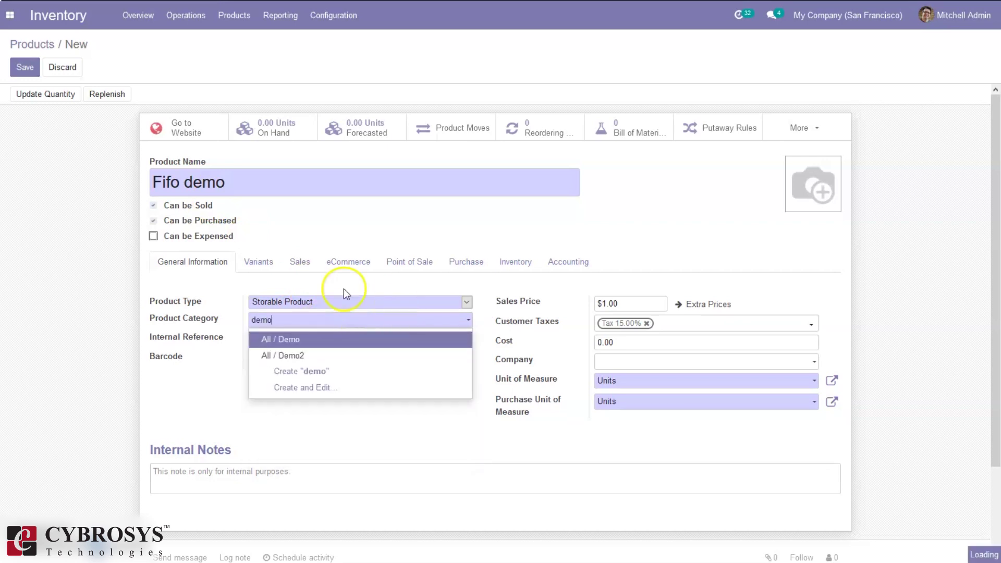
left_click(314, 339)
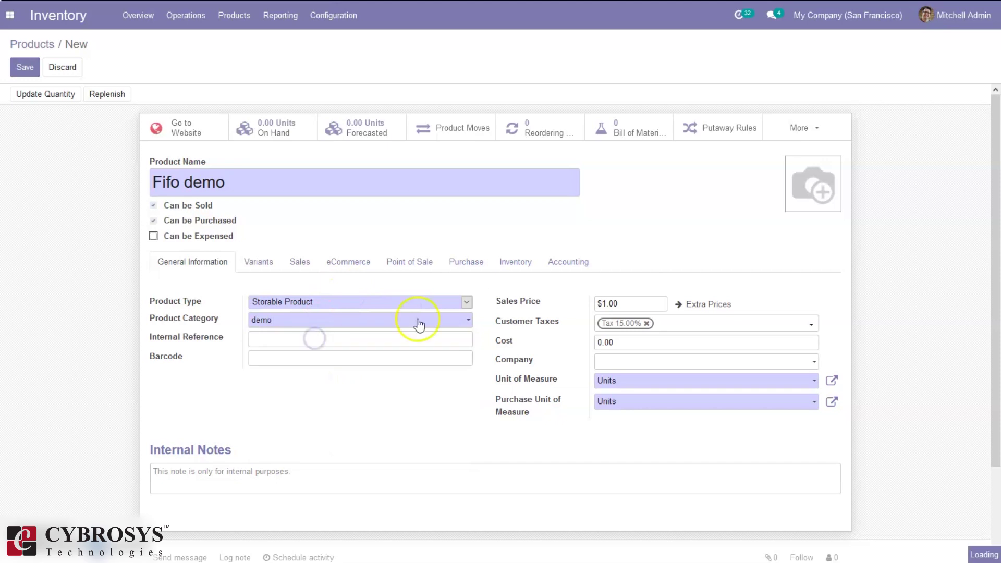
Change the Demo category's costing method to First In First Out (FIFO), accept the change and save the category
left_click(482, 319)
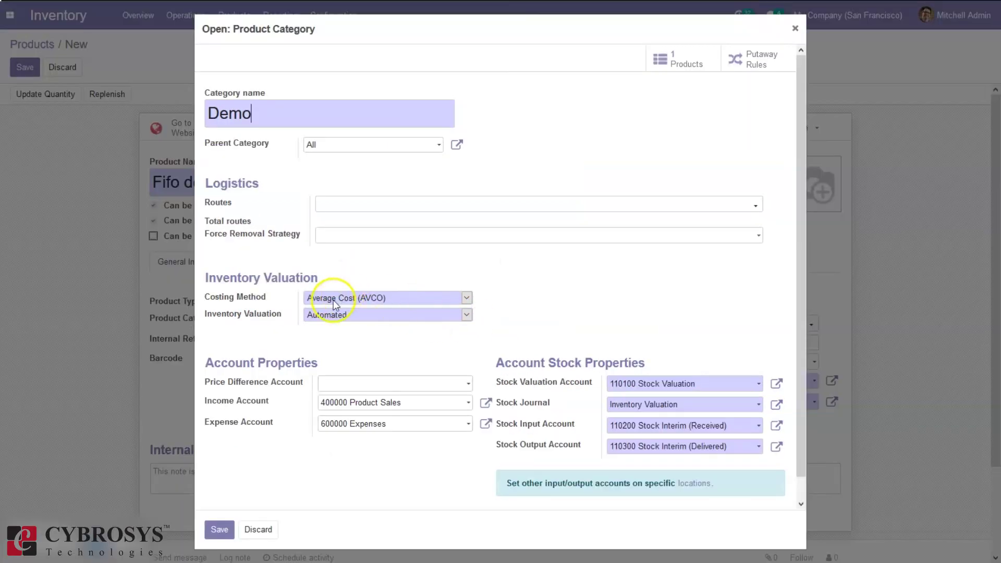
left_click(345, 298)
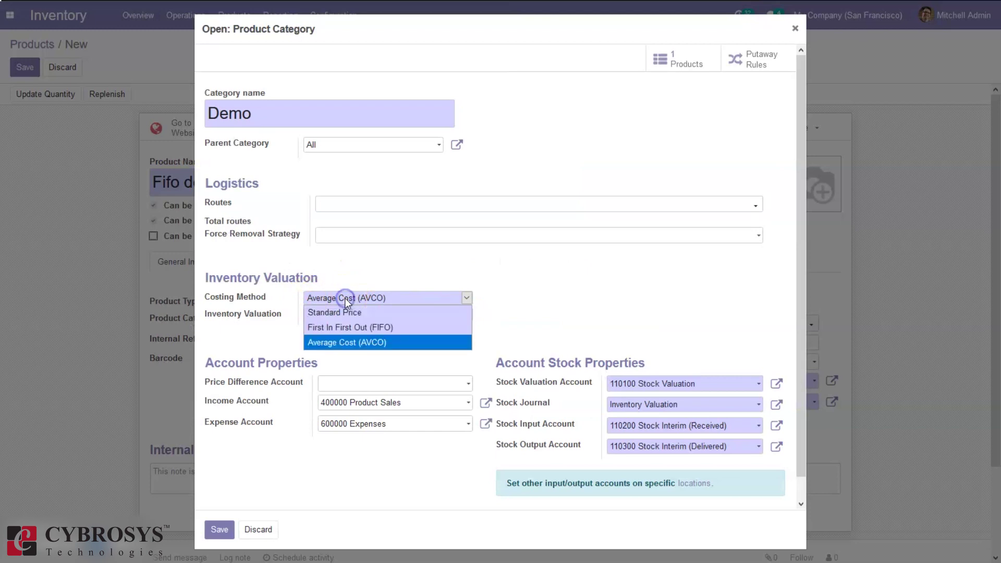
left_click(348, 328)
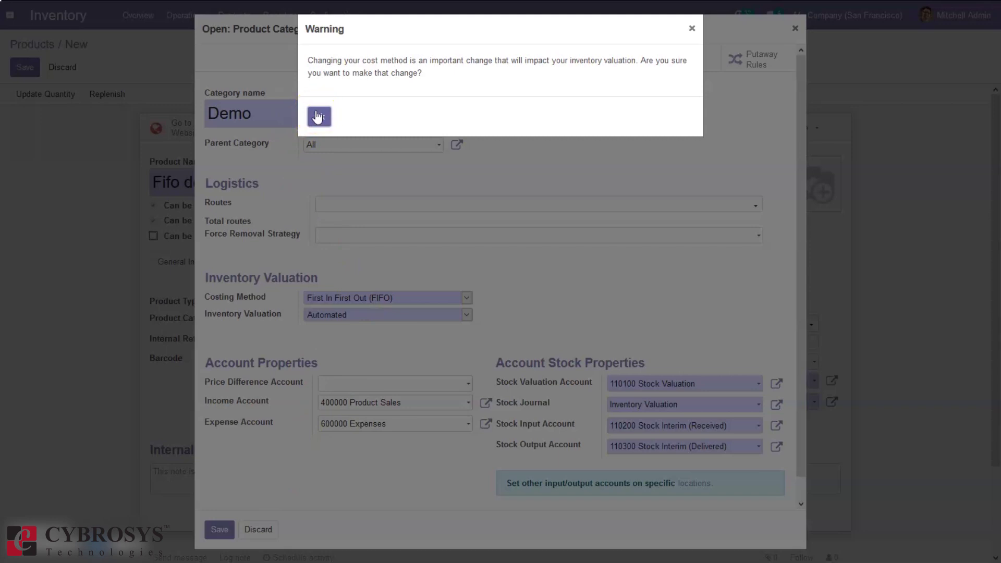
left_click(316, 111)
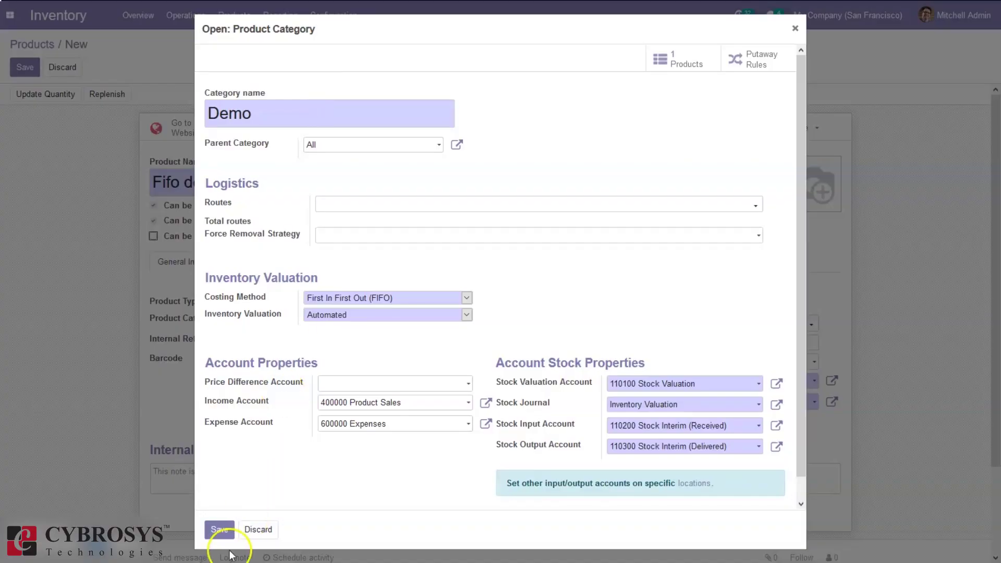
left_click(219, 530)
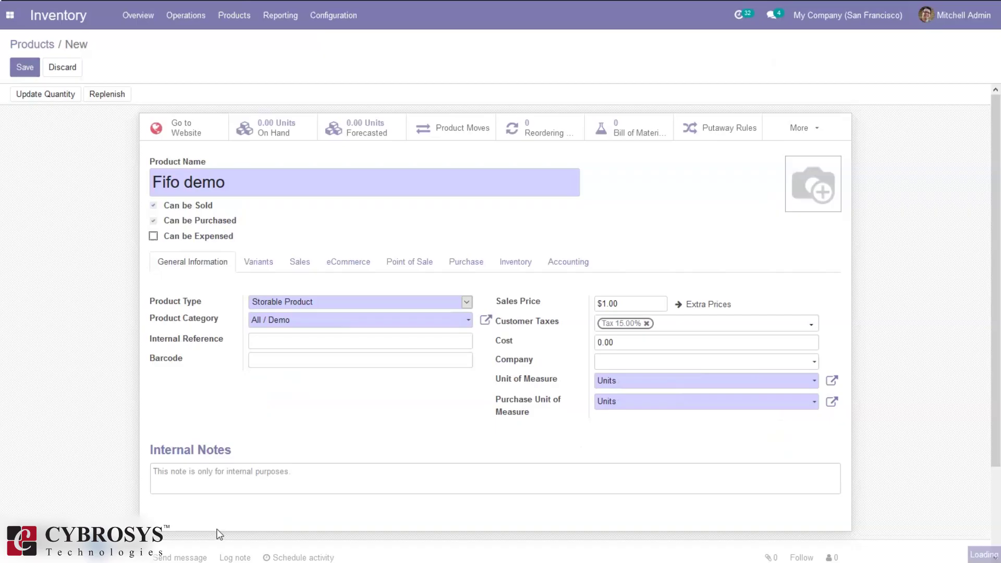
Save the Fifo demo product record
left_click(46, 96)
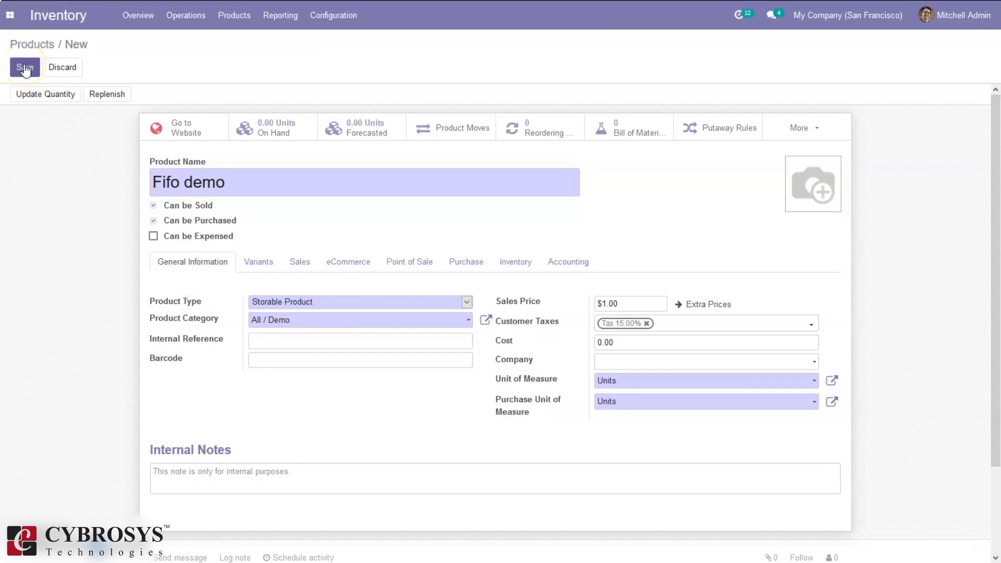
left_click(25, 68)
left_click(17, 67)
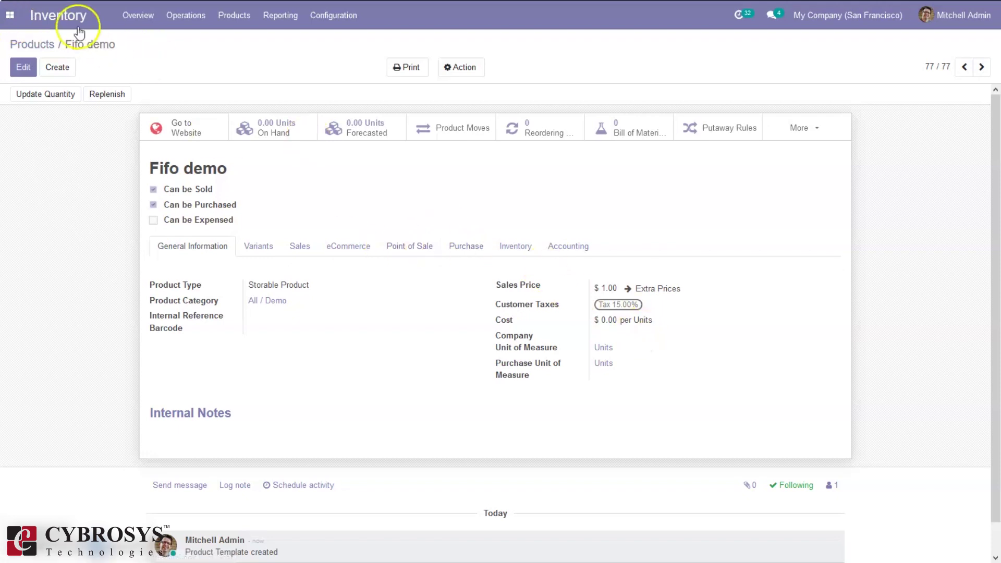
Switch to Purchase and start a new request for quotation with Azure Interior as the vendor
left_click(9, 15)
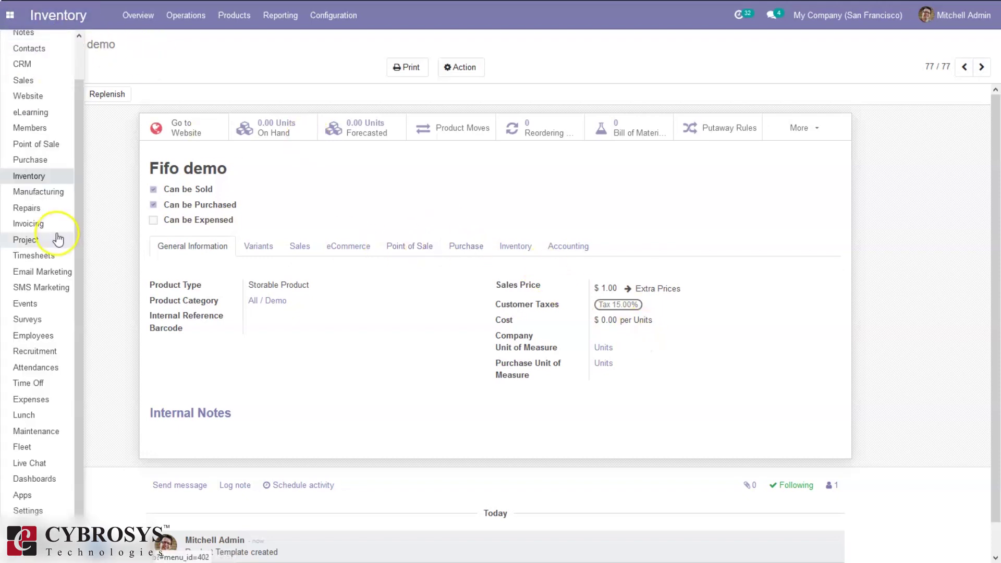
left_click(43, 159)
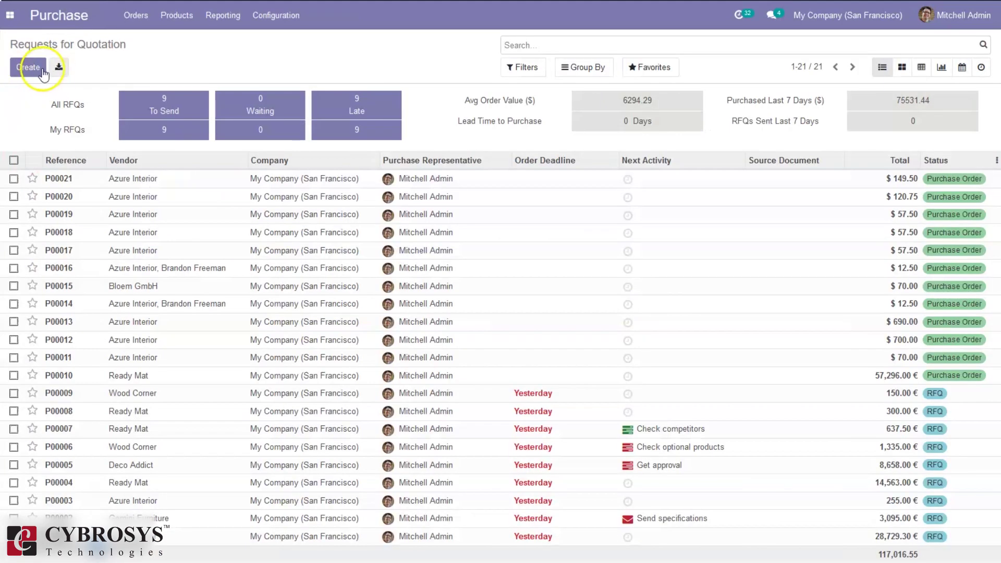
left_click(40, 67)
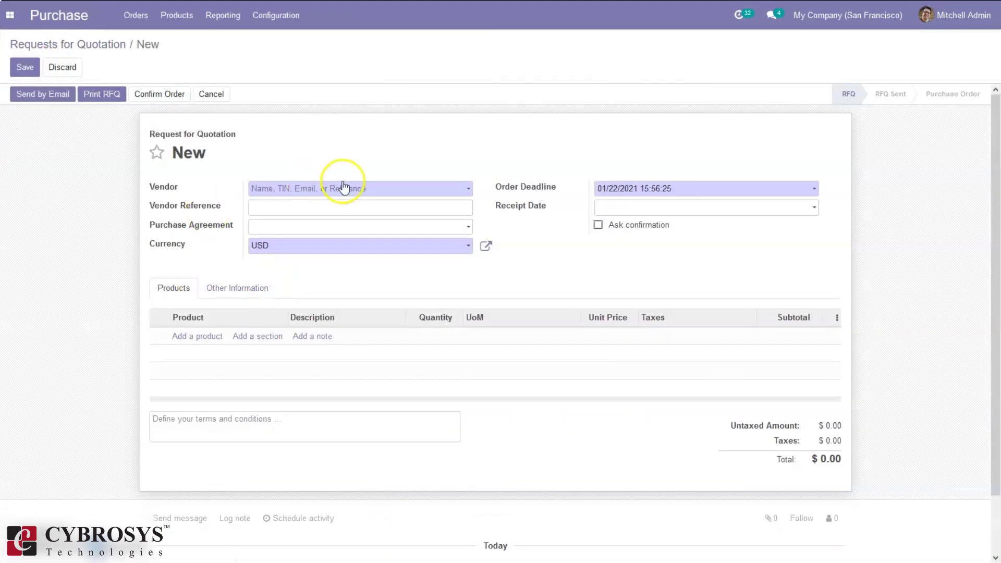
left_click(343, 188)
left_click(331, 209)
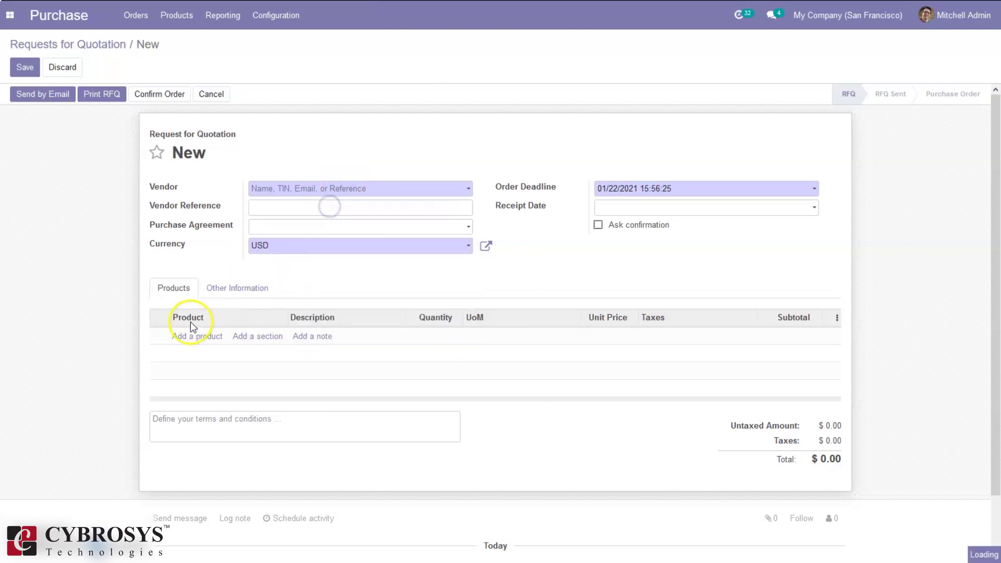
Add a Fifo demo product line to the quotation with a unit price of 50
left_click(191, 338)
type("fi")
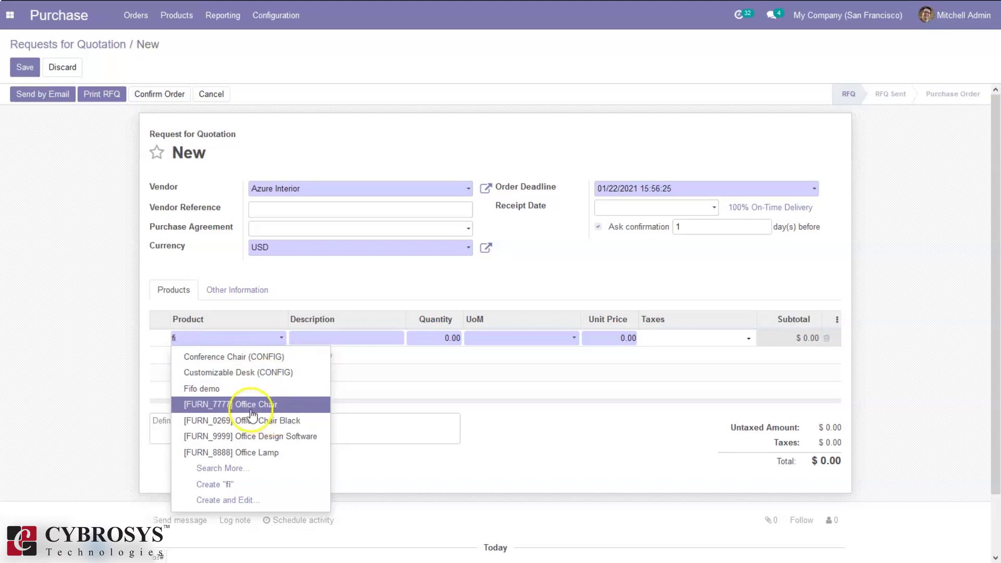
left_click(253, 392)
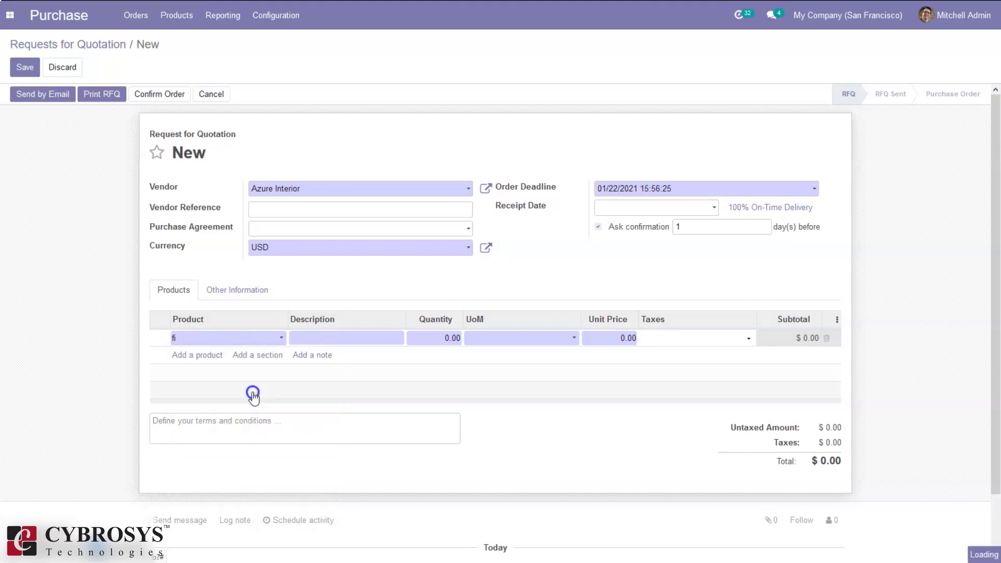
left_click(626, 336)
type("50")
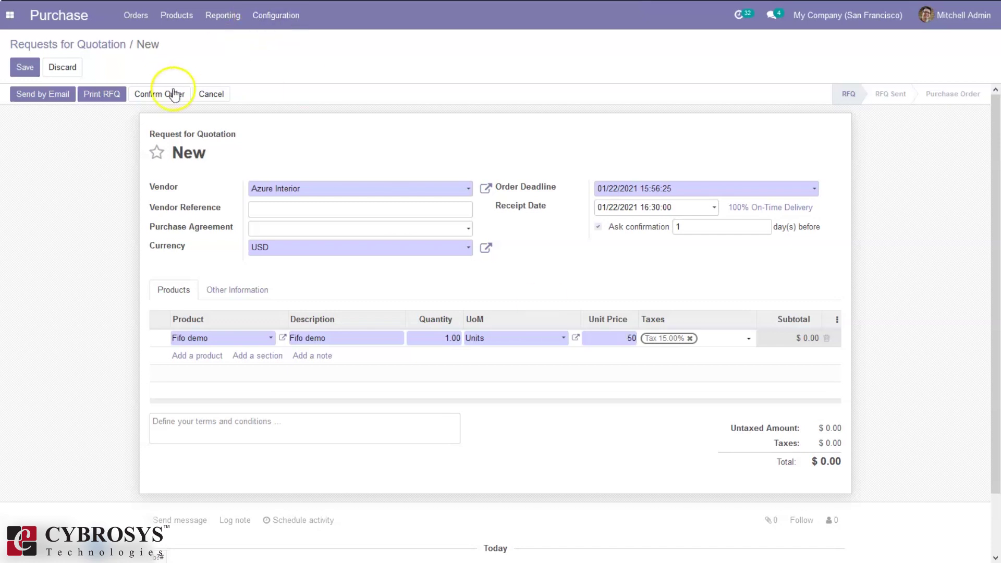
Confirm the order, then receive the Fifo demo product by validating the receipt with all quantities processed
left_click(143, 95)
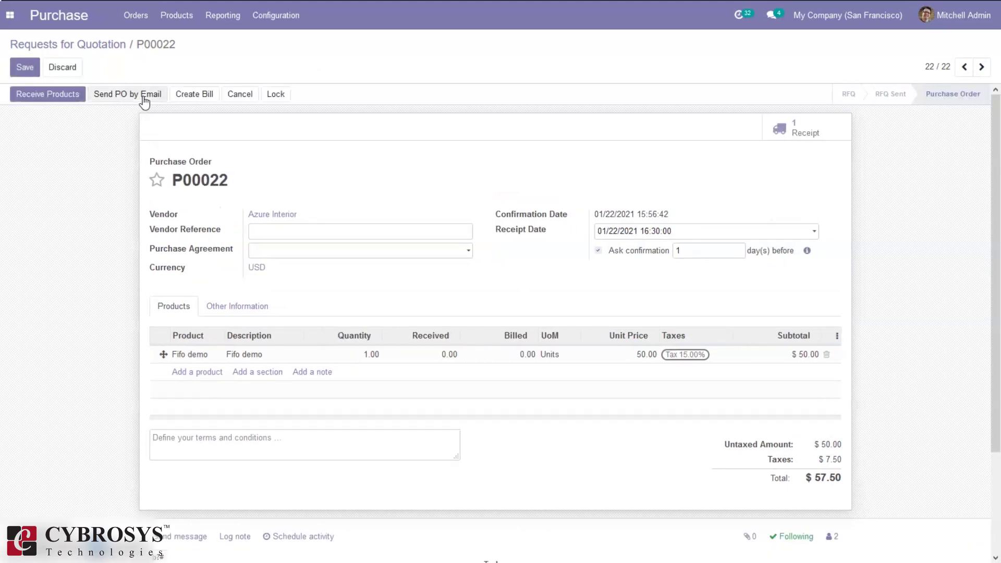
left_click(54, 96)
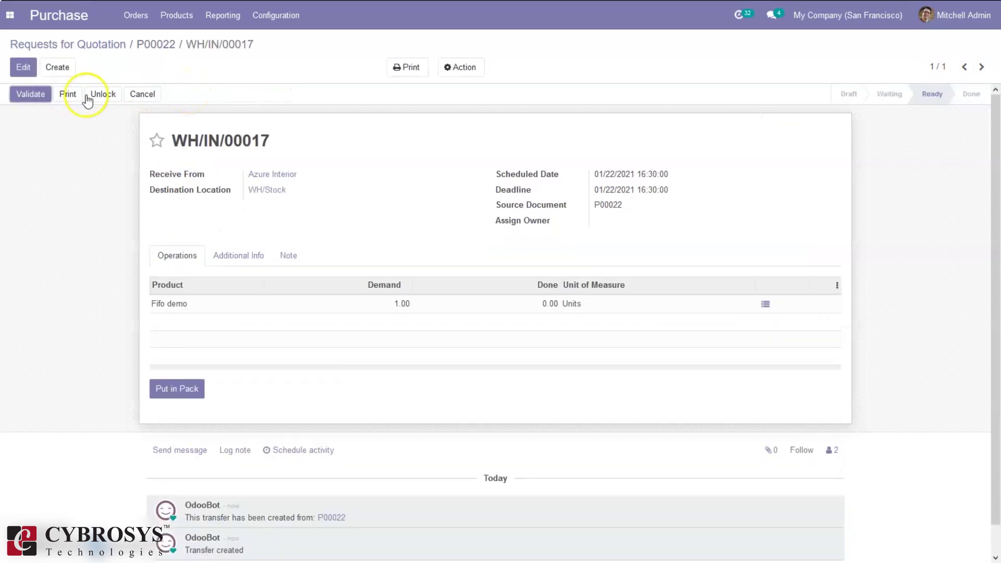
left_click(37, 94)
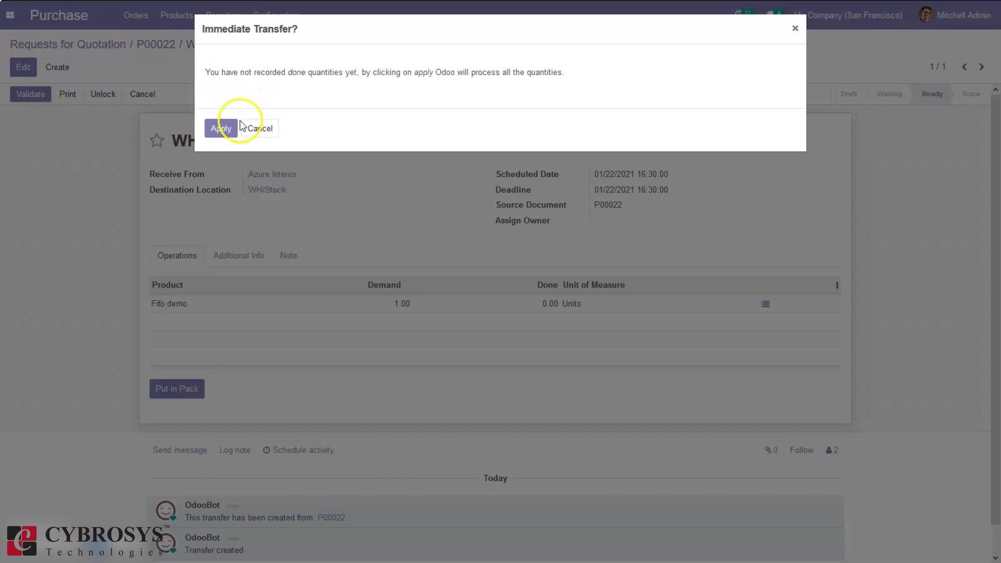
left_click(222, 128)
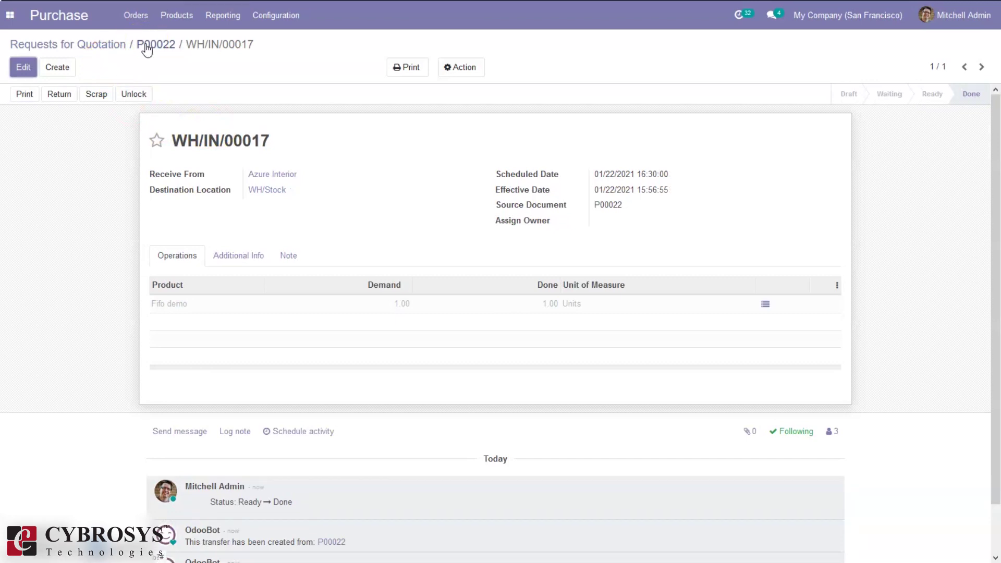
Return to the purchase order and create another request for quotation for vendor Azure Interior
left_click(146, 45)
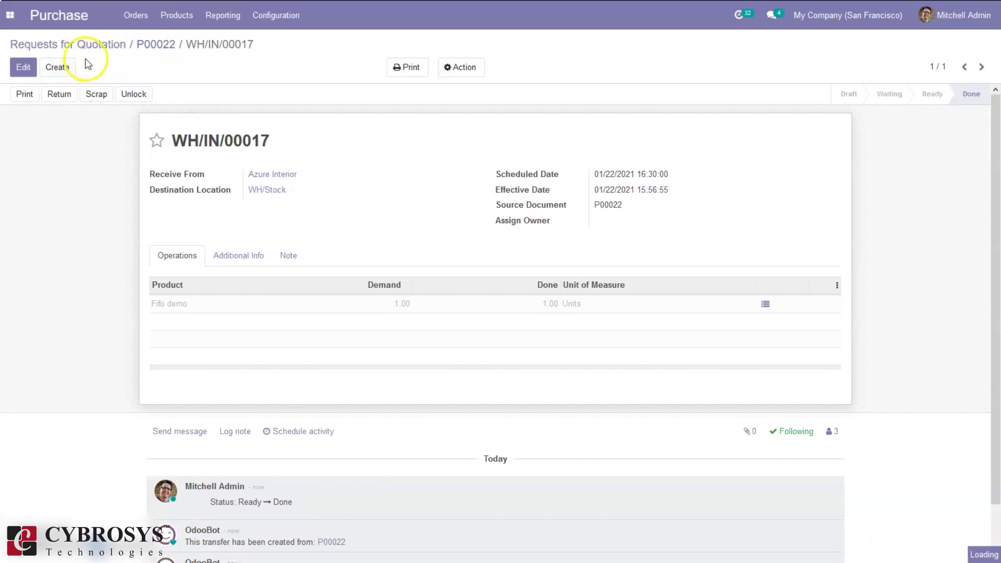
left_click(58, 67)
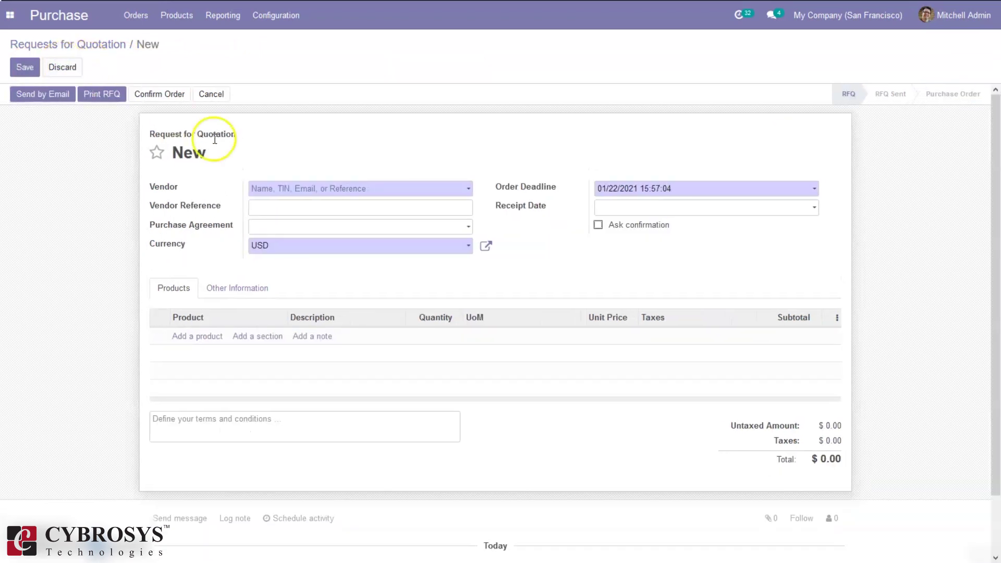
left_click(259, 190)
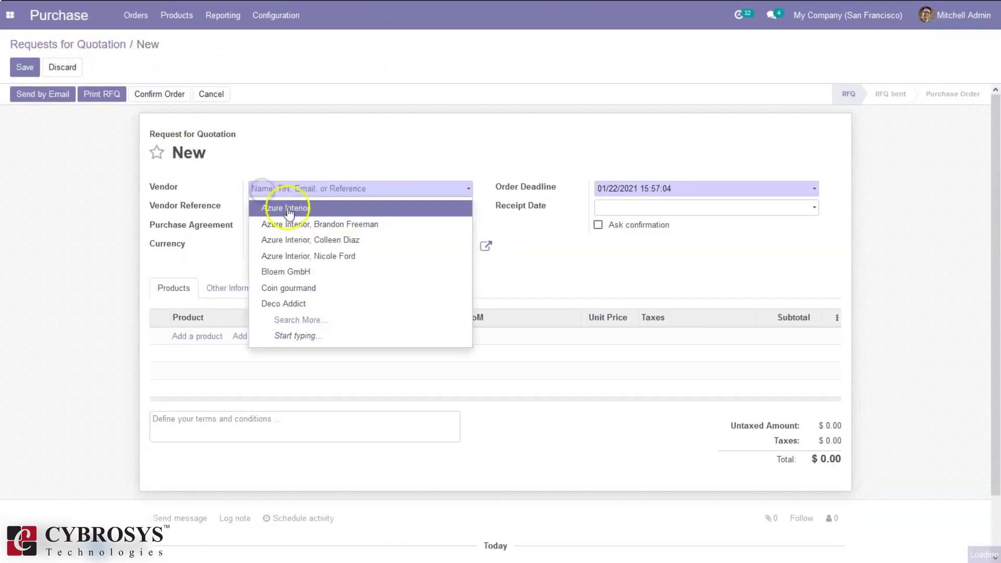
left_click(288, 210)
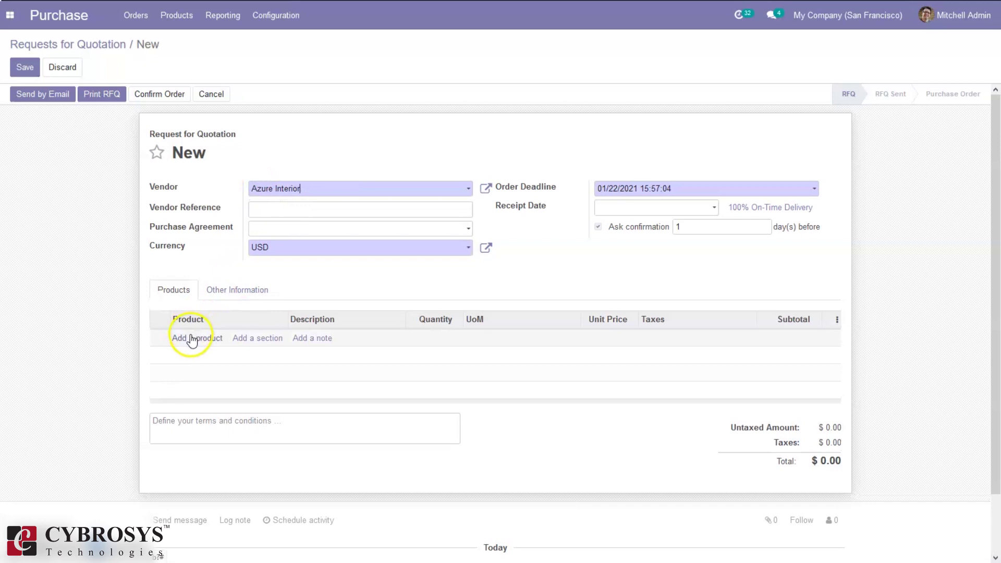
Add a Fifo demo line to the second quotation with quantity 1 and unit price 60
left_click(191, 339)
type("f")
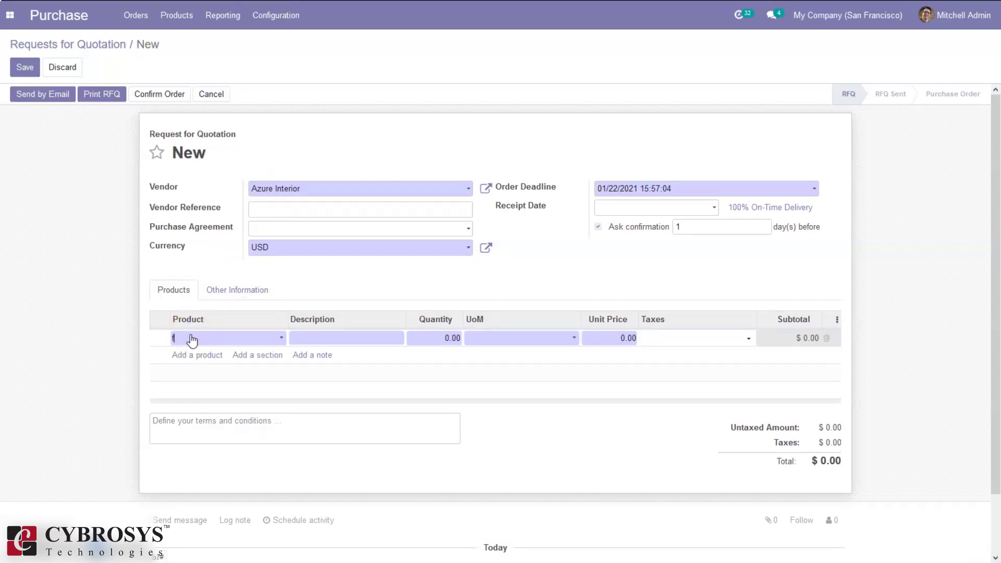
type("io")
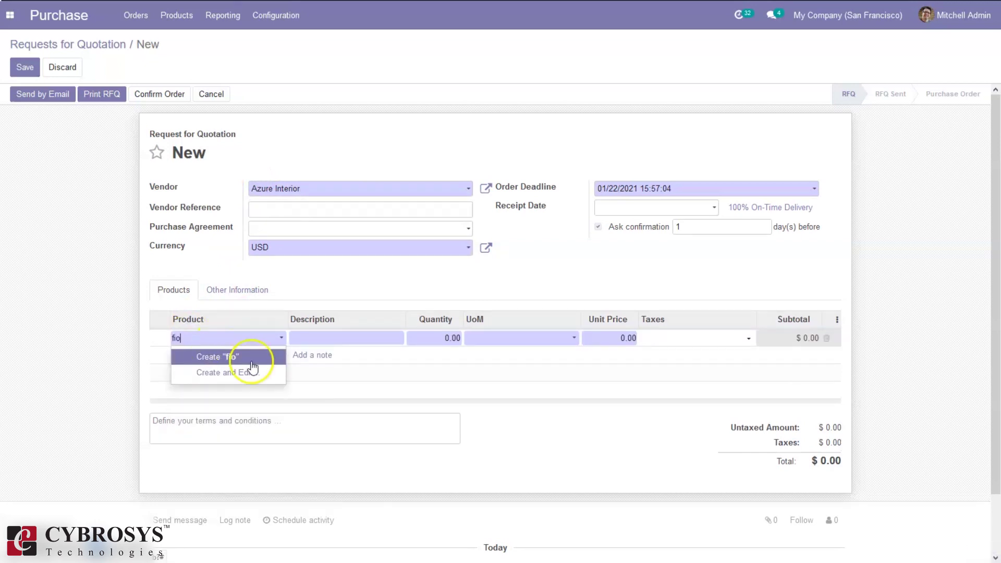
key("BackSpace")
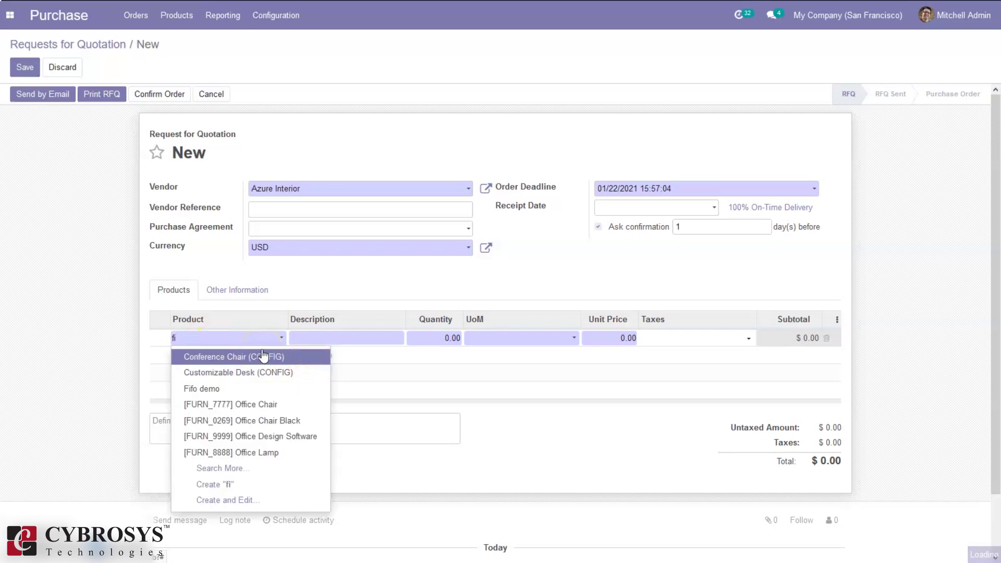
left_click(221, 395)
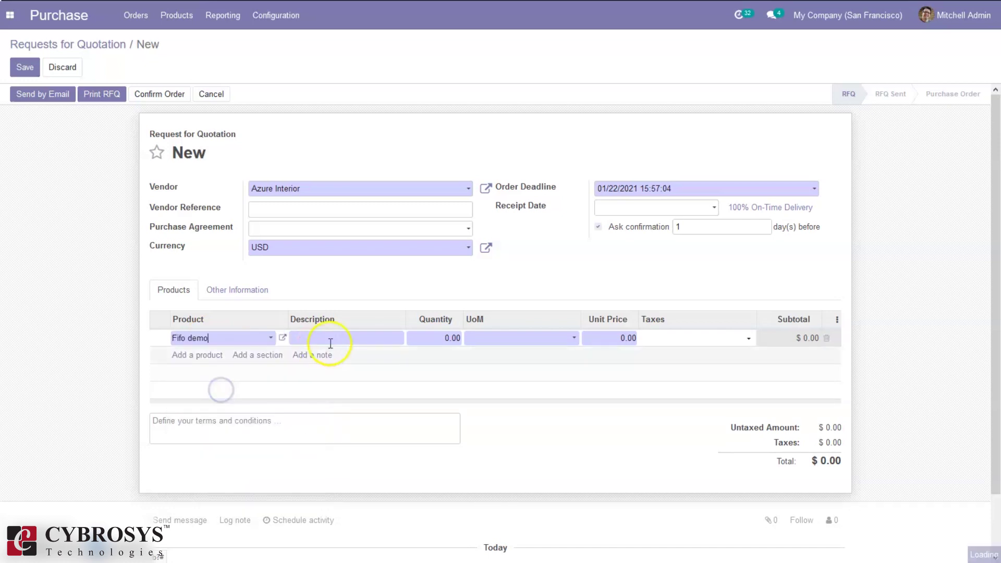
left_click(451, 340)
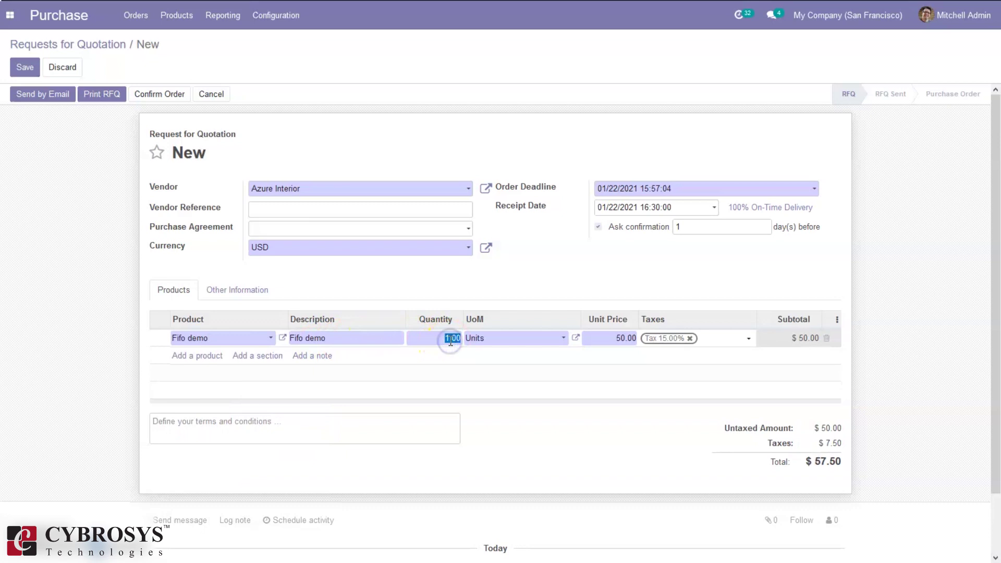
left_click(629, 338)
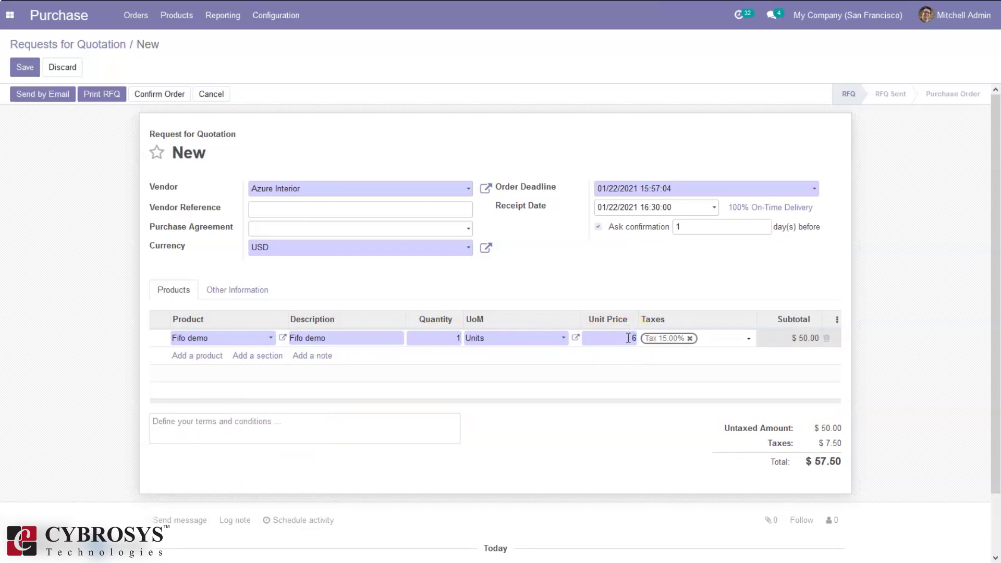
Confirm the second Fifo demo purchase order, then receive the product by validating the receipt with all quantities processed
left_click(152, 96)
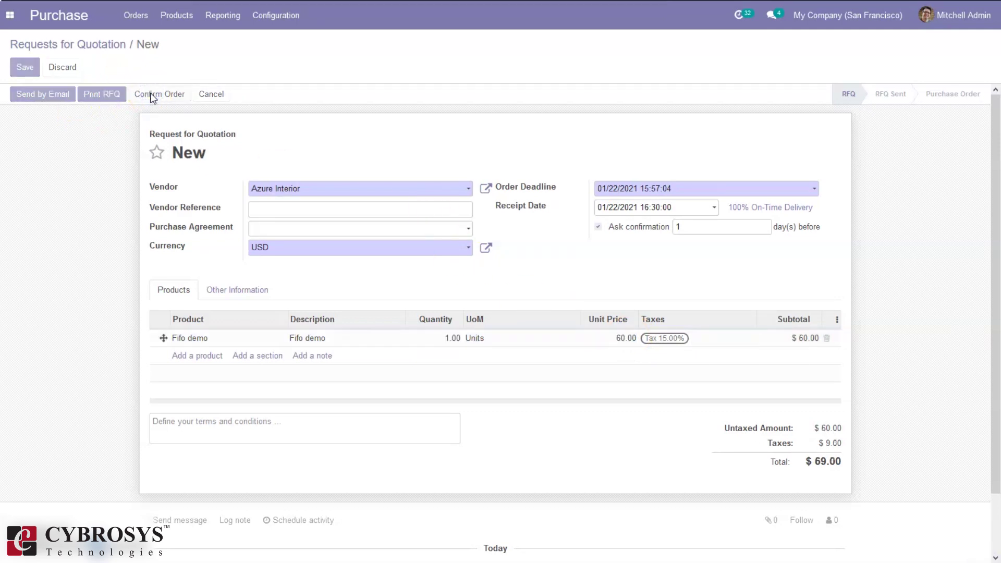
left_click(38, 99)
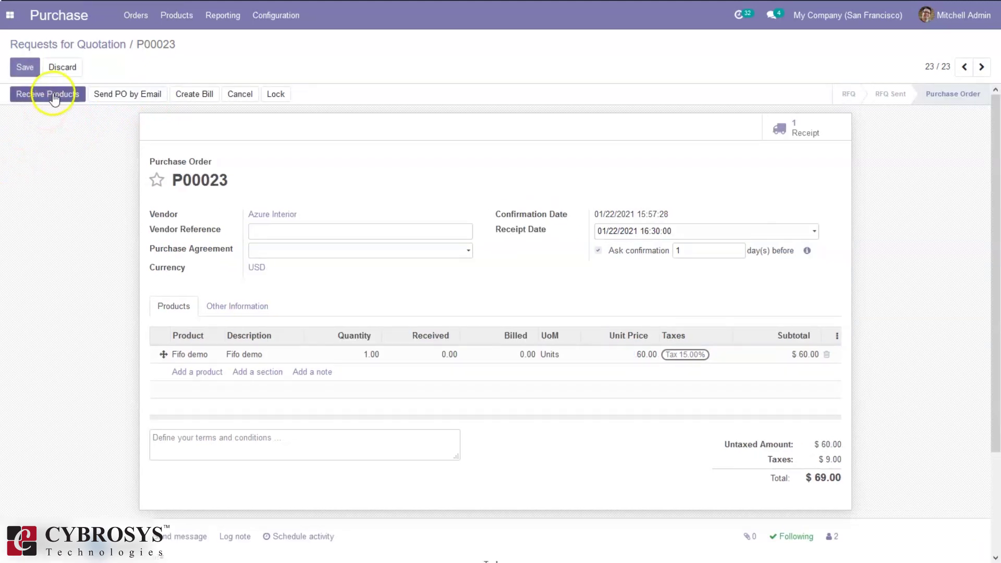
left_click(55, 92)
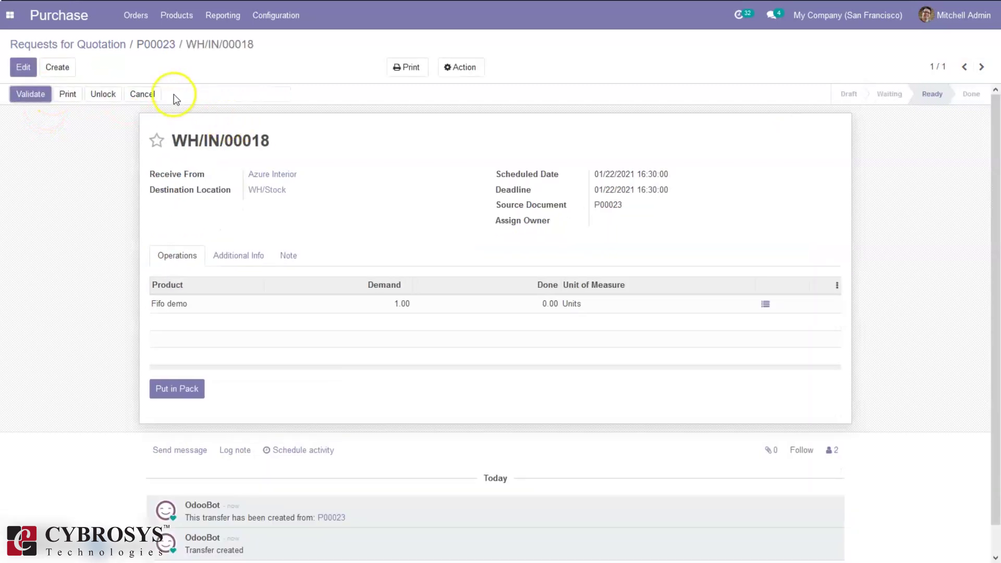
left_click(36, 94)
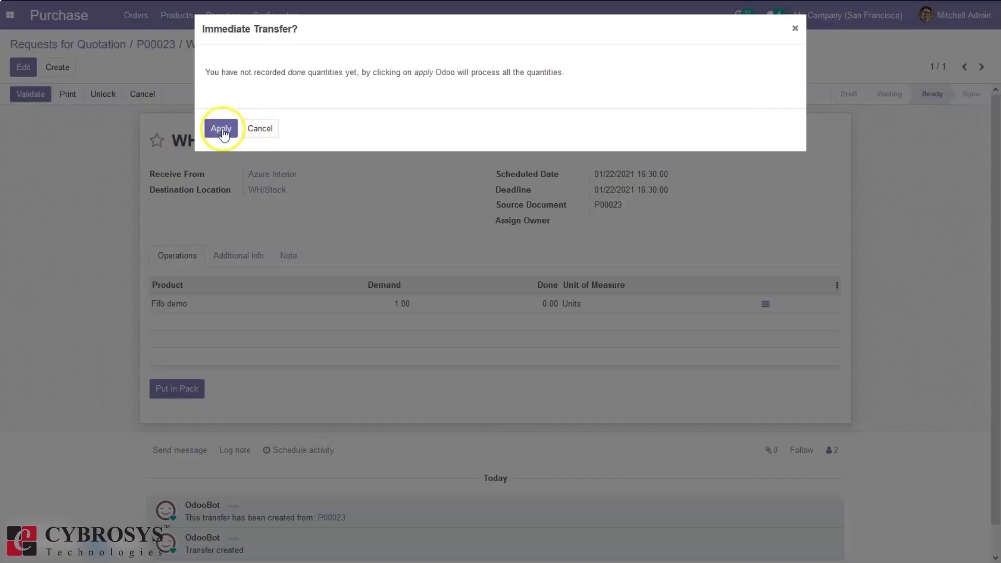
left_click(222, 131)
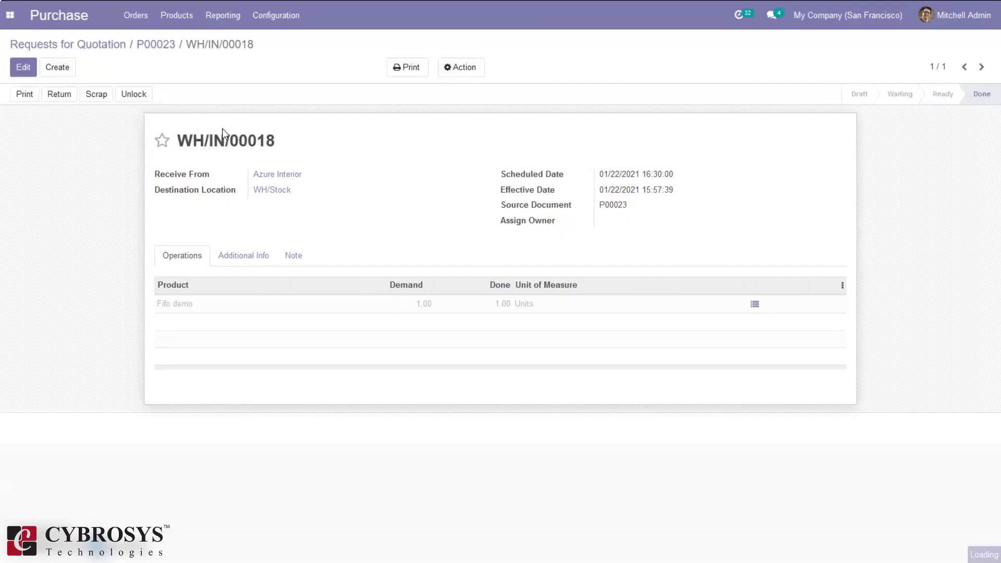
Open the Fifo demo product record from the receipt's product line to check its cost
left_click(179, 306)
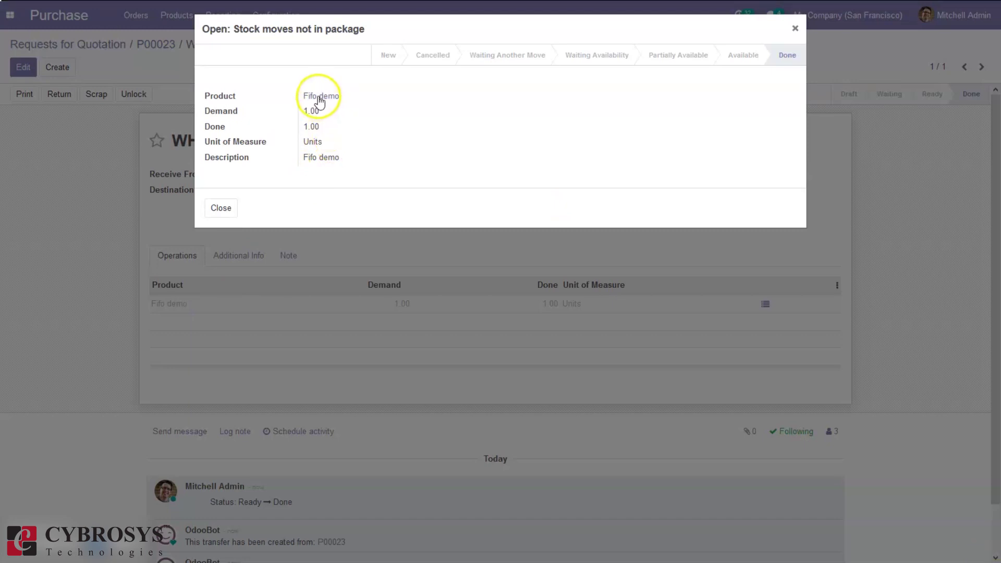
left_click(317, 97)
left_click(319, 101)
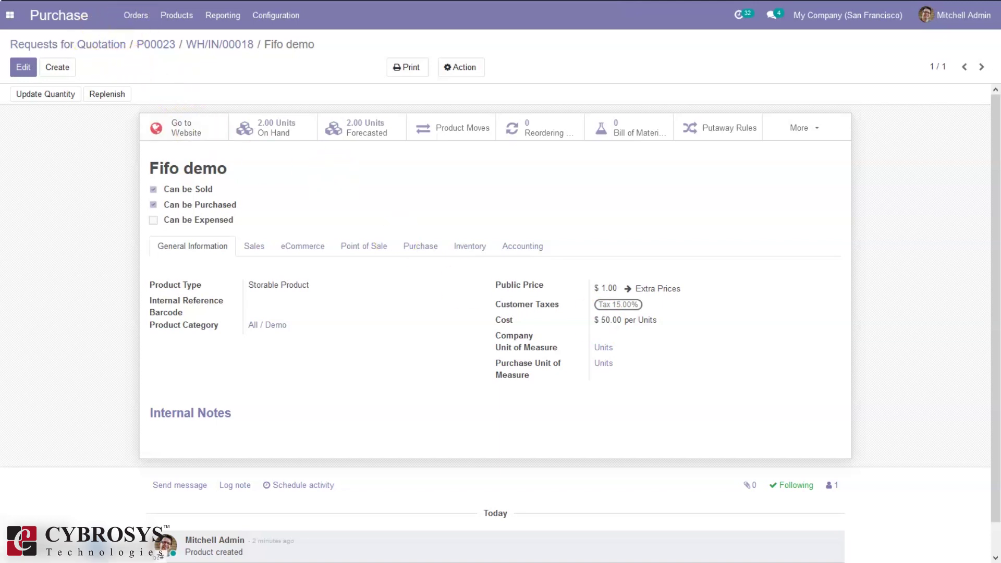
Switch to the Sales app and create a new quotation for customer Azure Interior
left_click(8, 16)
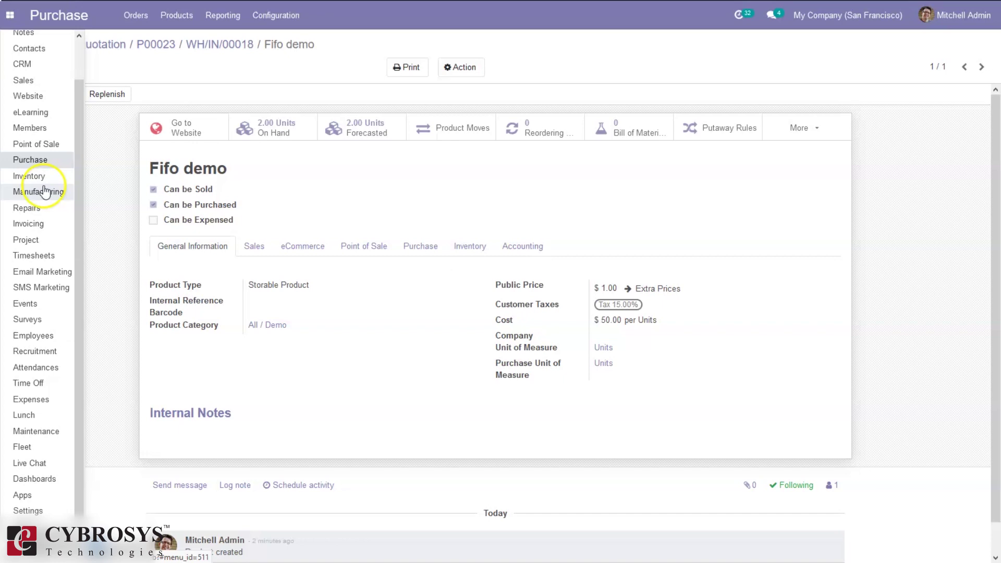
left_click(32, 85)
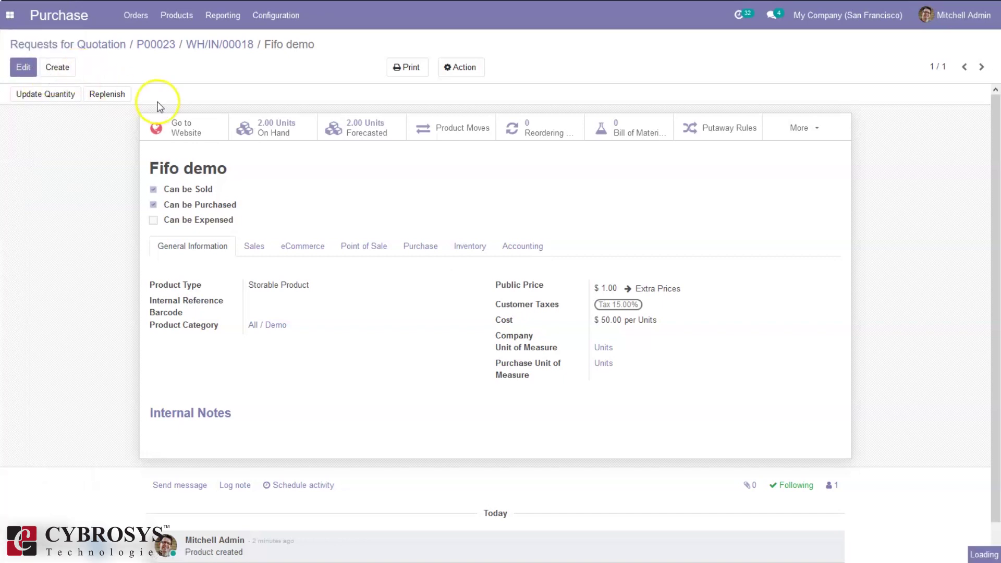
left_click(22, 67)
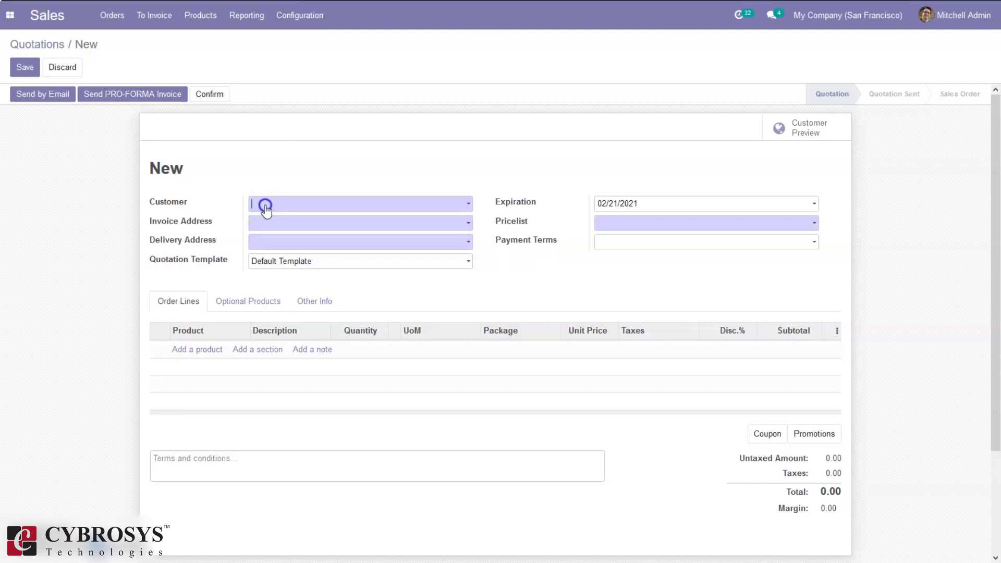
left_click(265, 209)
left_click(278, 228)
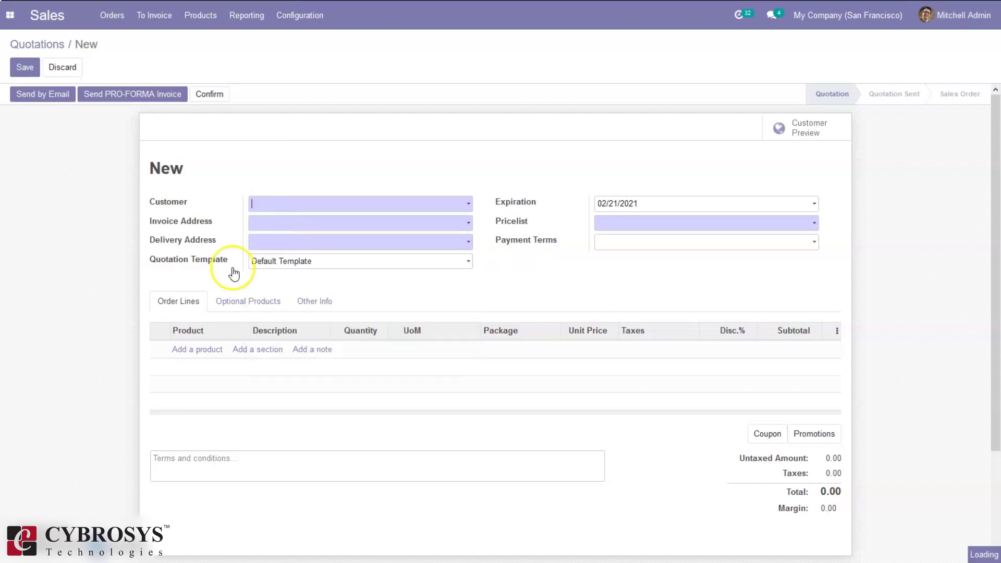
Add a Fifo demo line with quantity 1 to the sales quotation and confirm the order
left_click(182, 355)
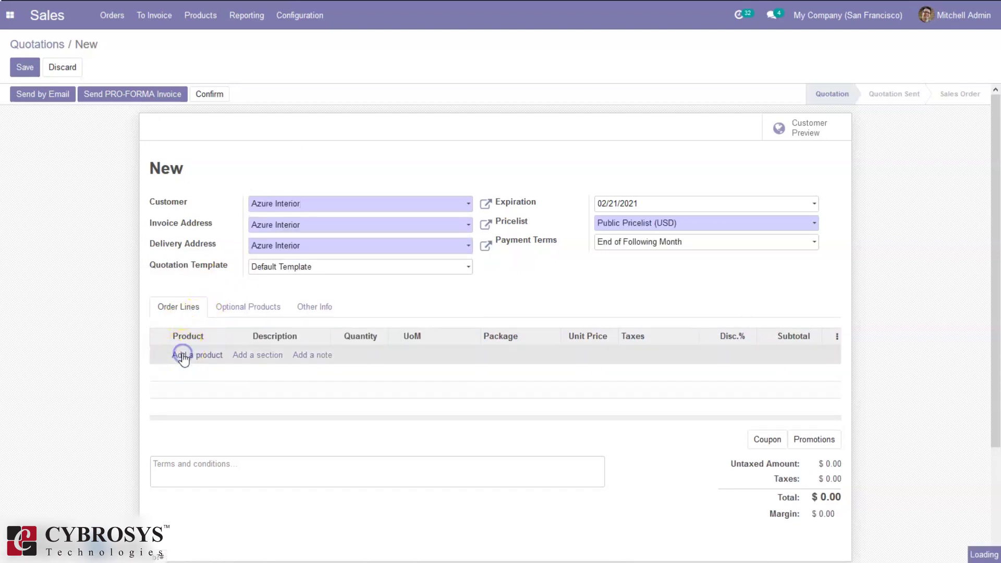
type("fi")
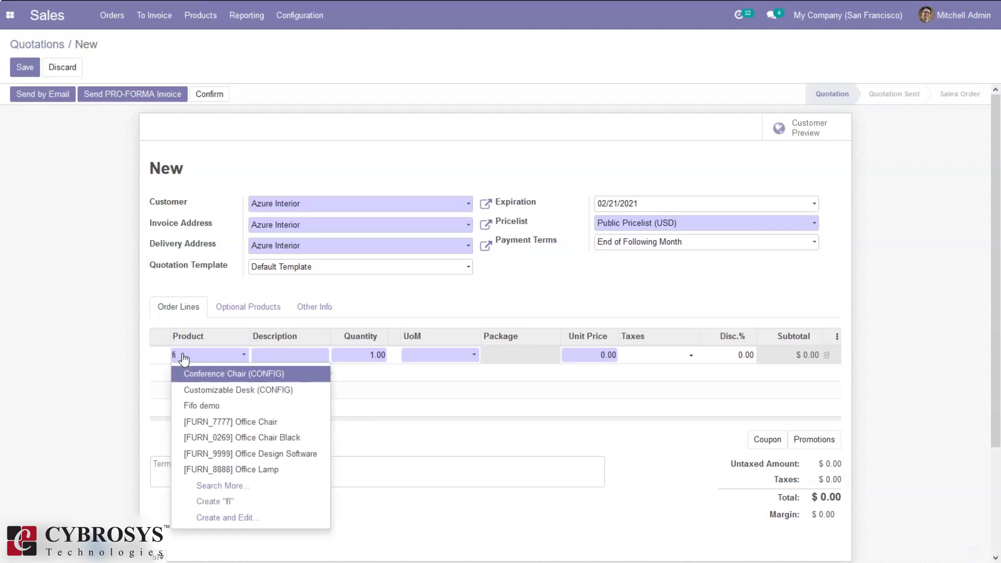
left_click(259, 411)
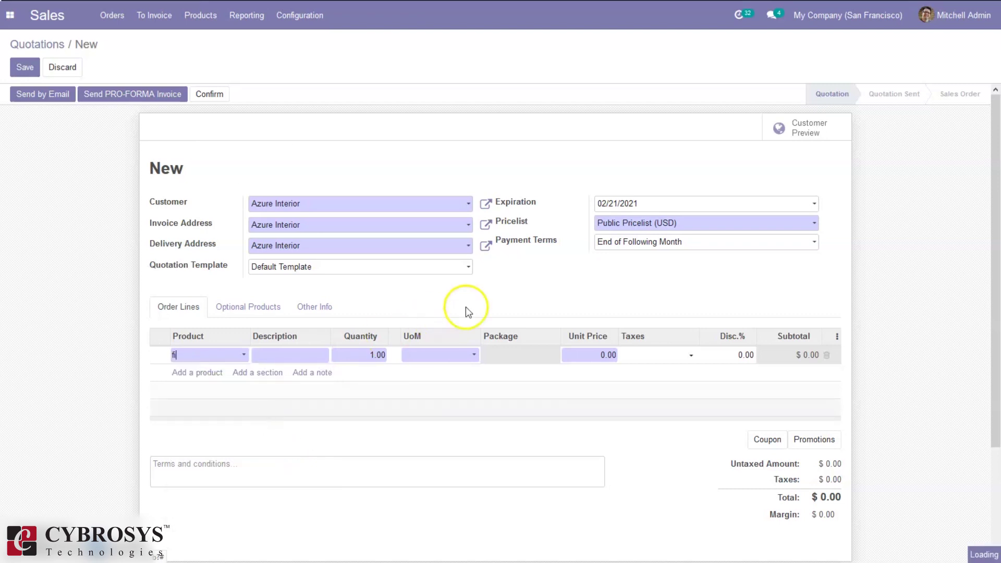
left_click(608, 349)
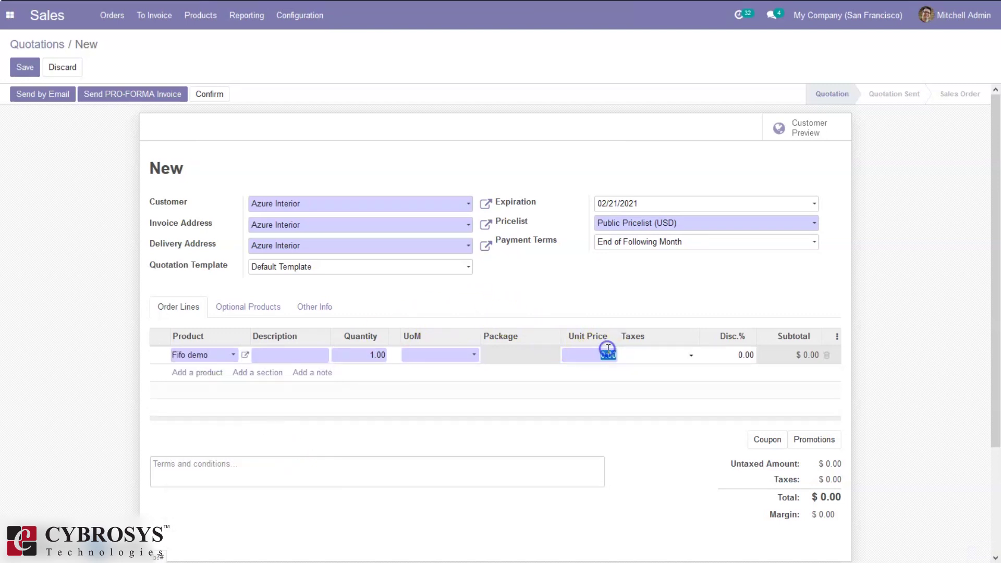
left_click(207, 92)
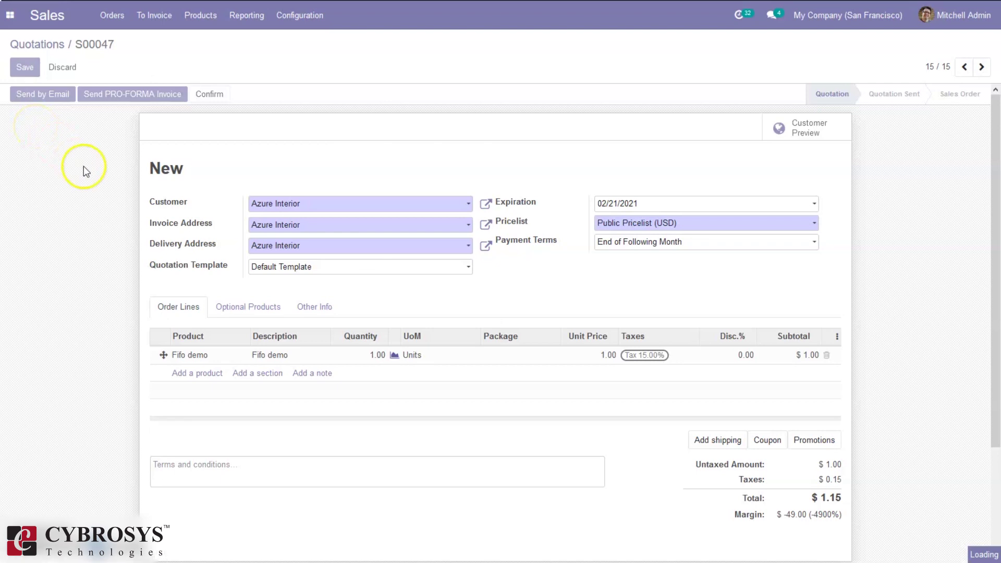
Open the sales order's transfers and validate the pick transfer from stock to the packing zone with all quantities processed
left_click(821, 140)
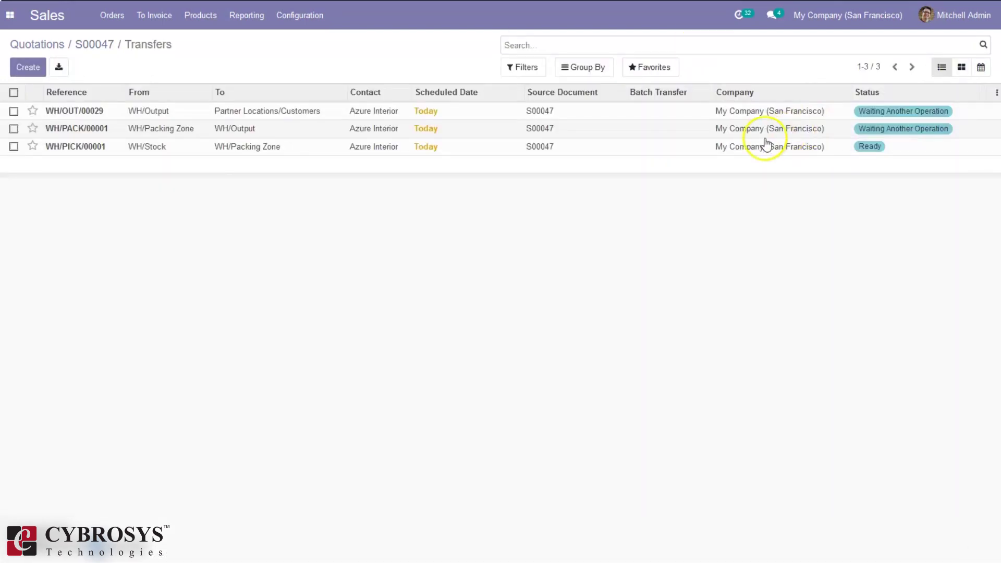
left_click(731, 148)
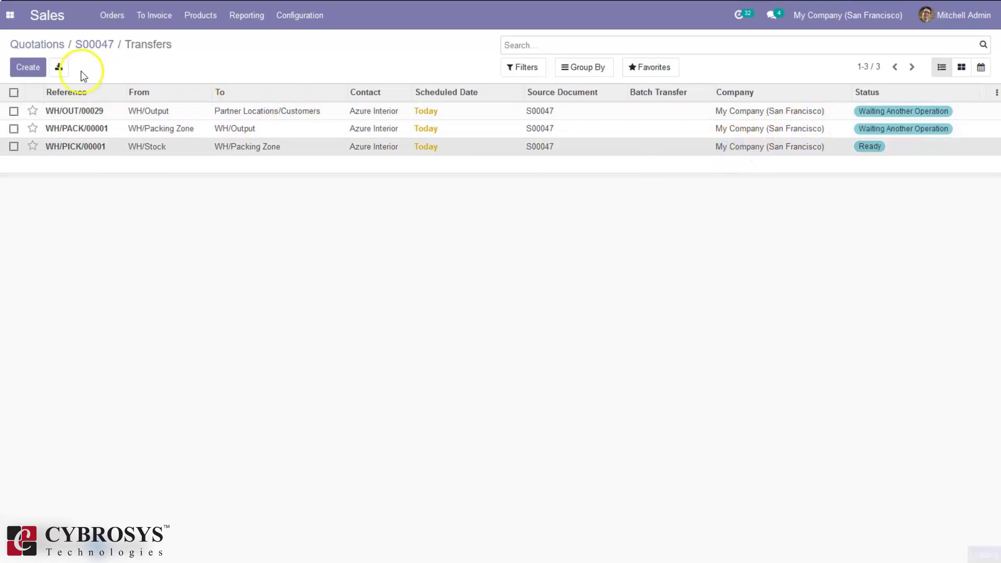
left_click(27, 95)
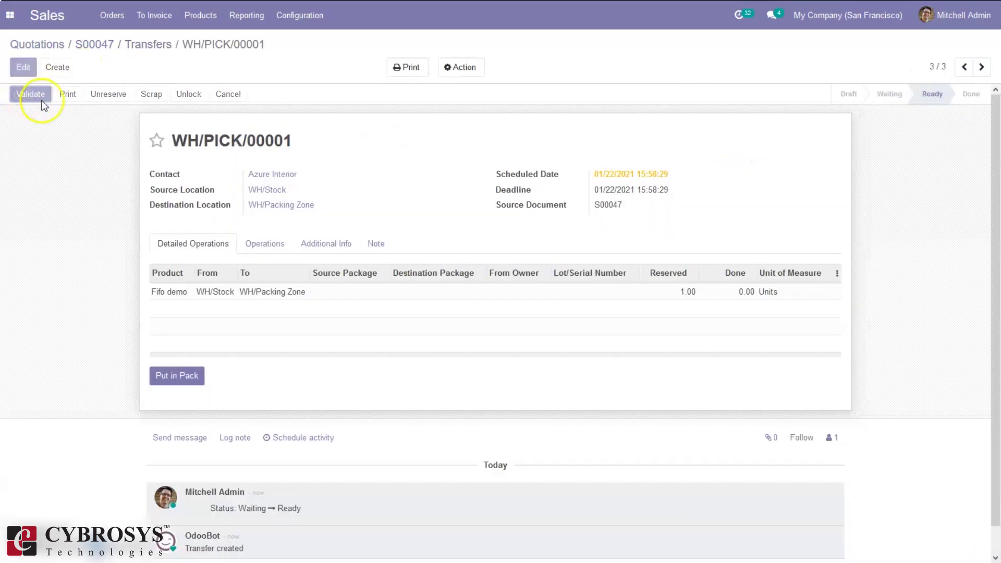
left_click(220, 130)
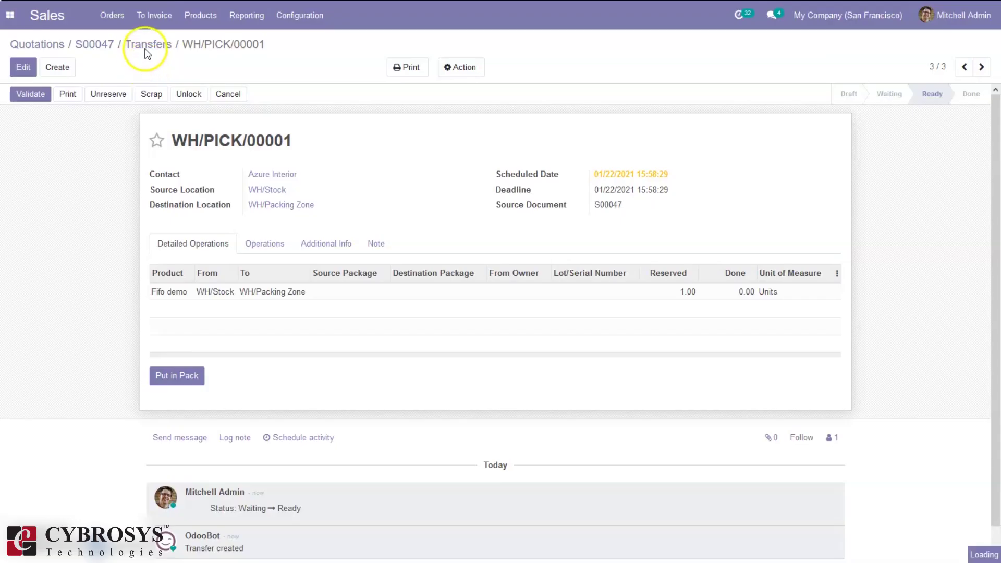
Return to the transfers list and validate the pack transfer from the packing zone to output, processing all quantities
left_click(146, 50)
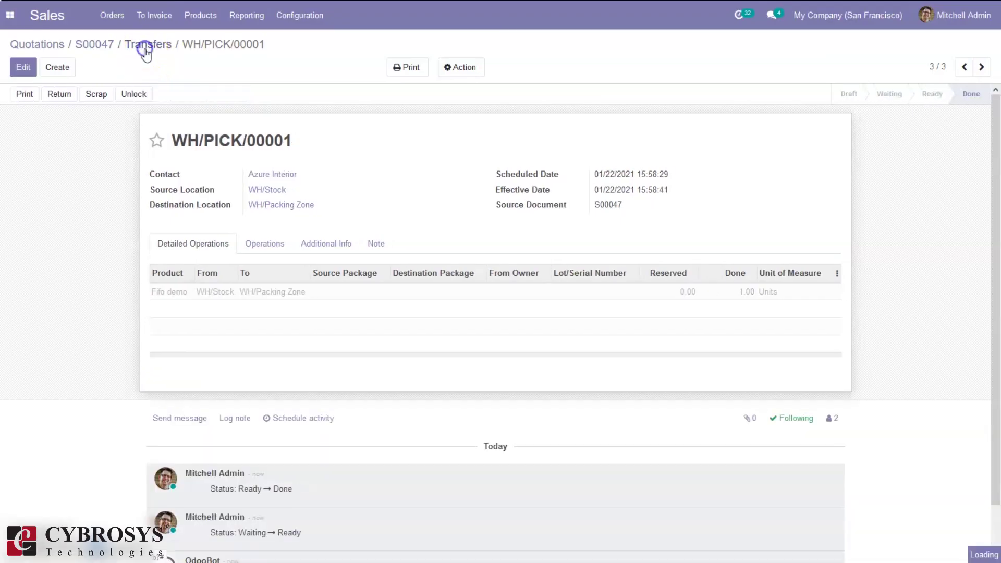
left_click(568, 128)
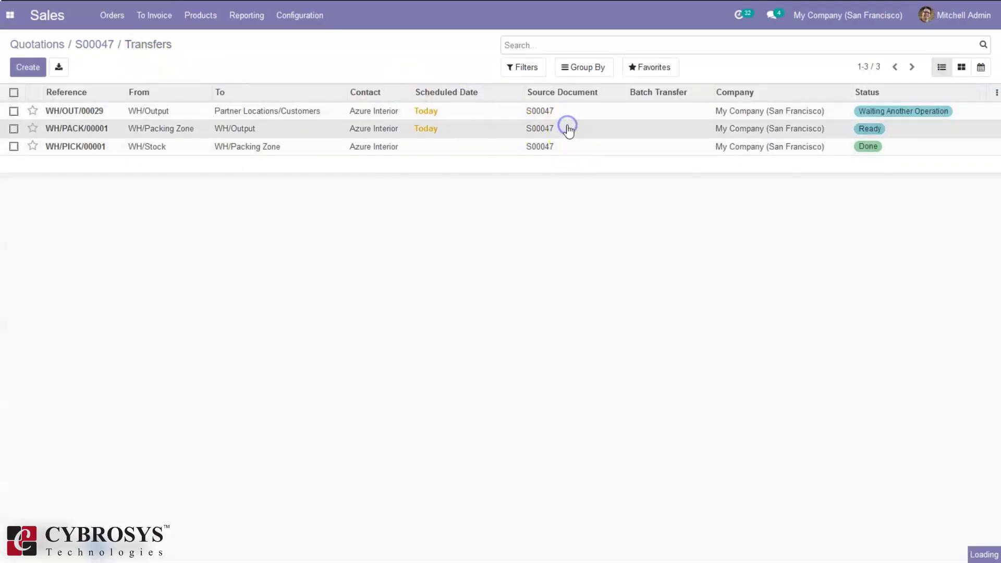
left_click(44, 93)
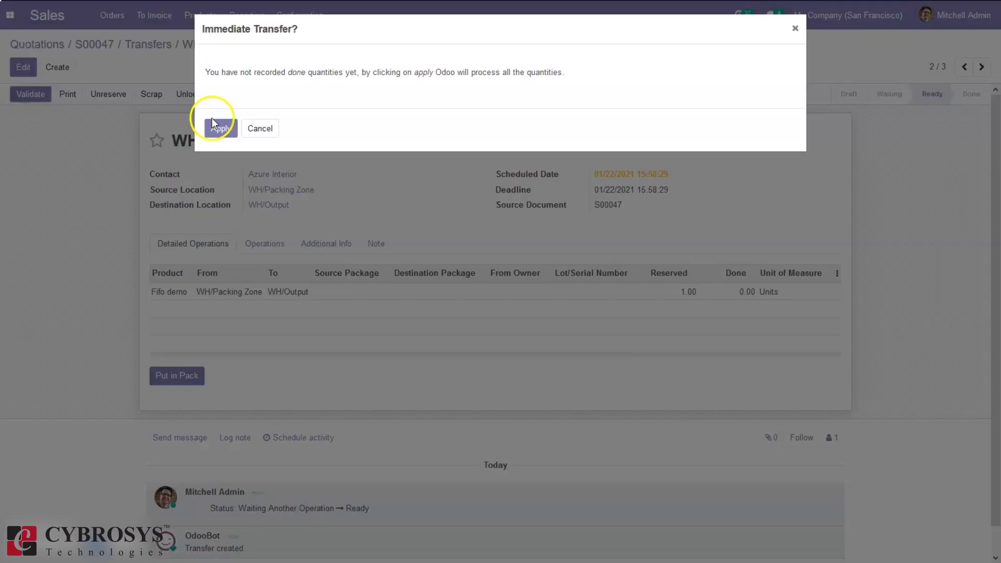
left_click(213, 126)
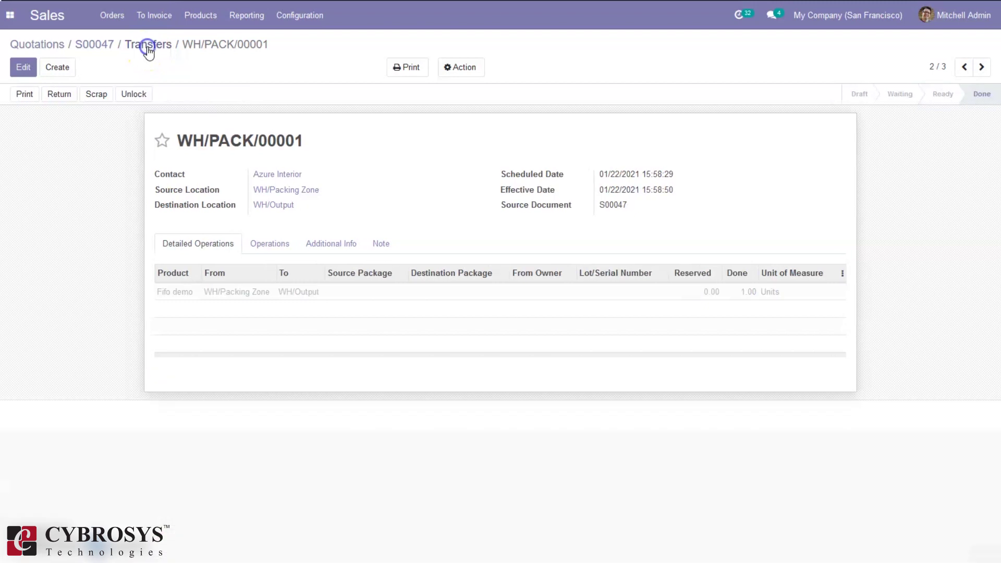
Return to the transfers list and validate the outgoing delivery to the customer, processing all quantities
left_click(149, 48)
left_click(216, 112)
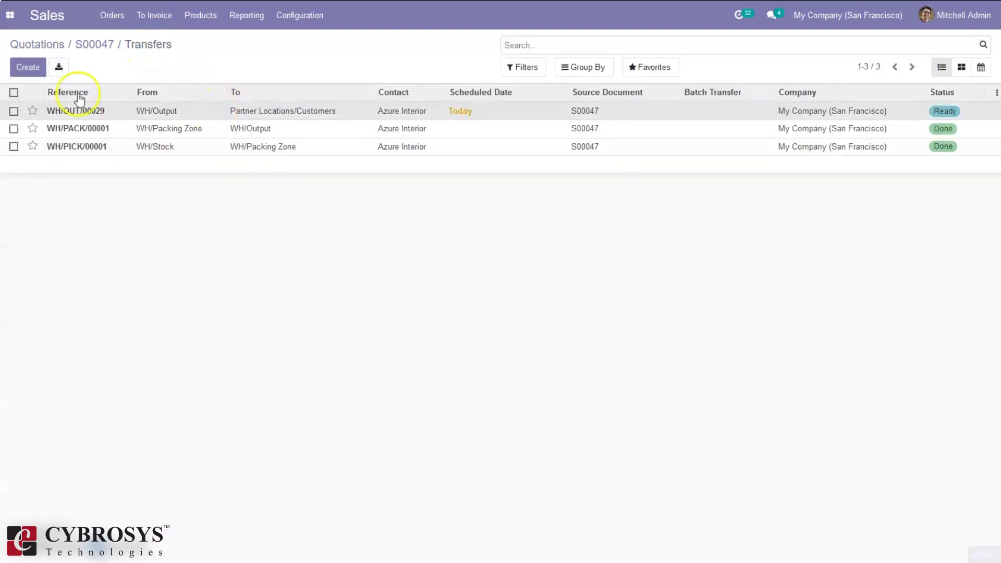
left_click(27, 95)
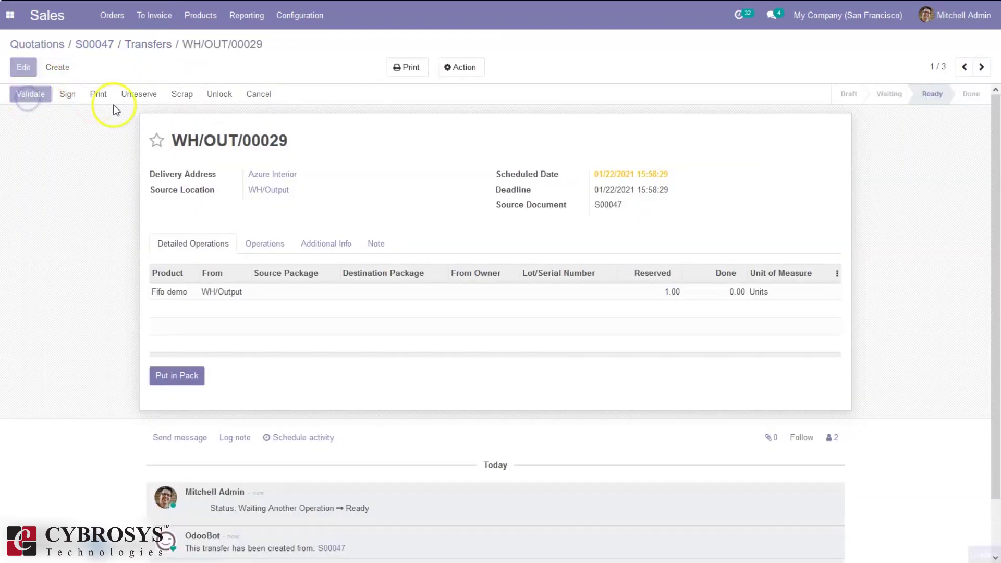
left_click(219, 127)
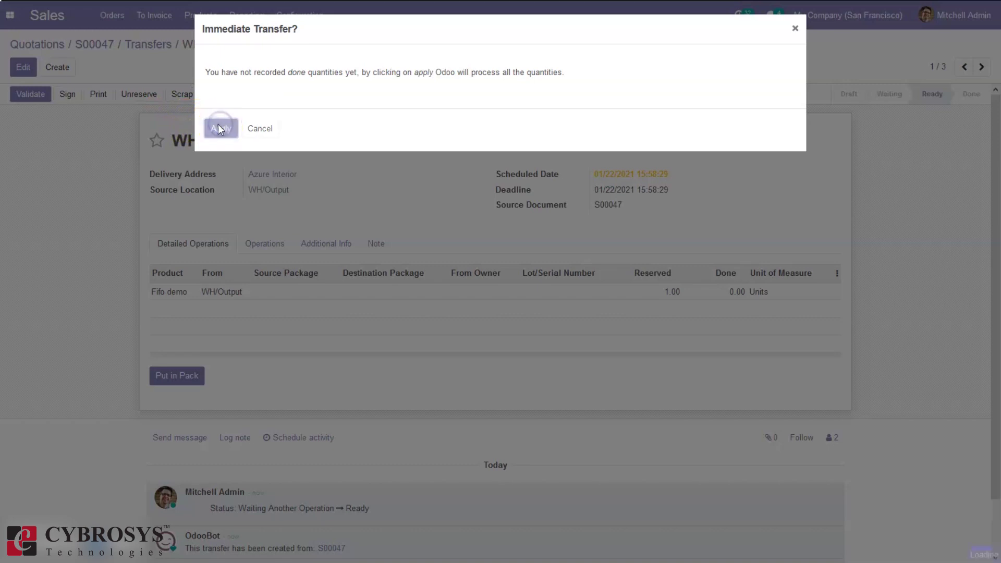
left_click(222, 122)
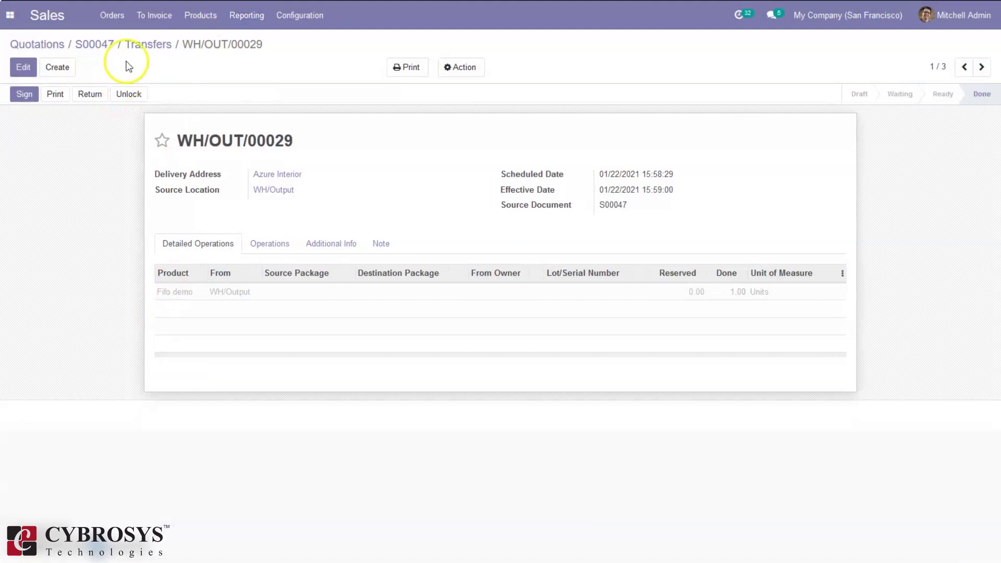
Return to the sales order and open the Fifo demo product from its order line to check the product's cost
left_click(138, 45)
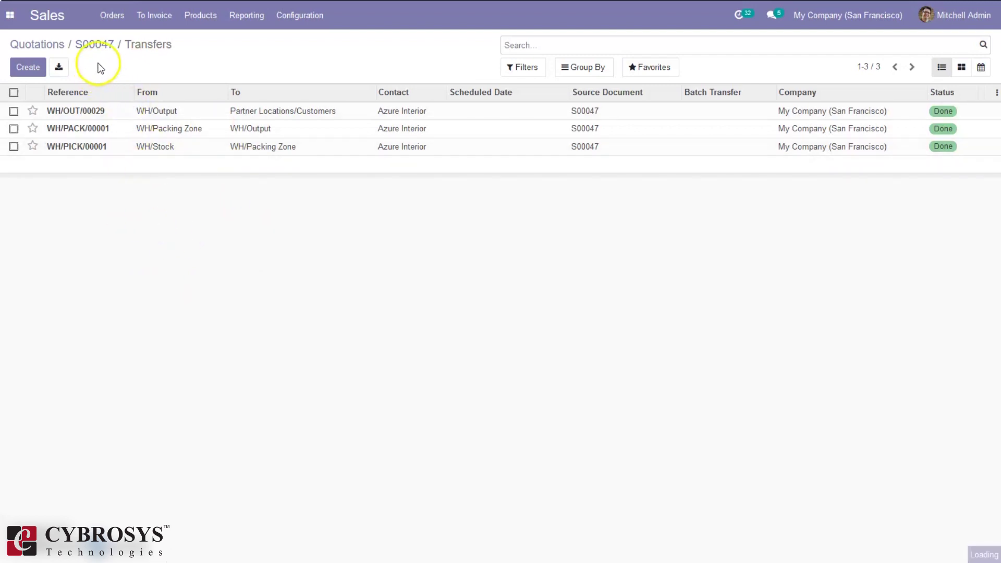
left_click(93, 43)
left_click(179, 372)
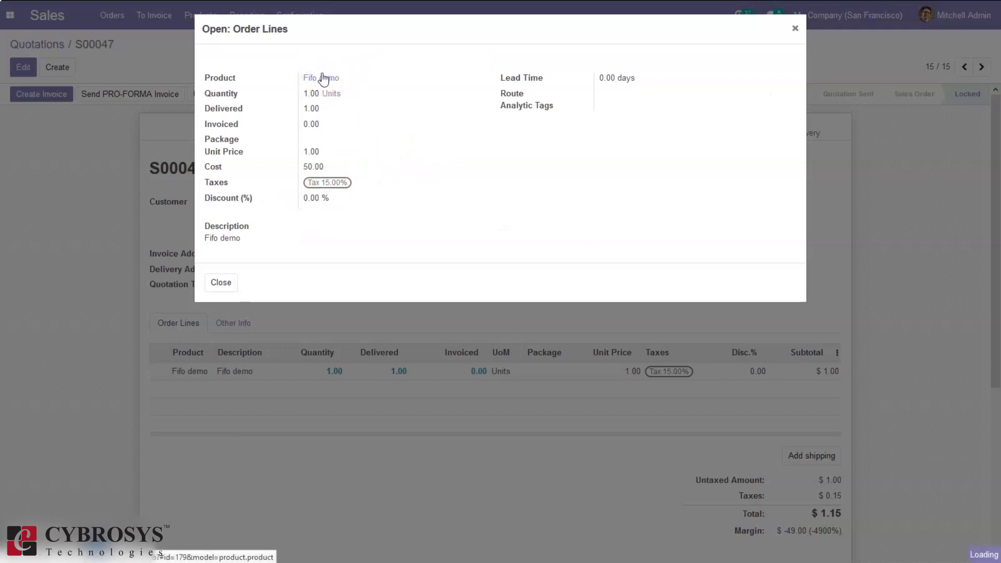
left_click(330, 79)
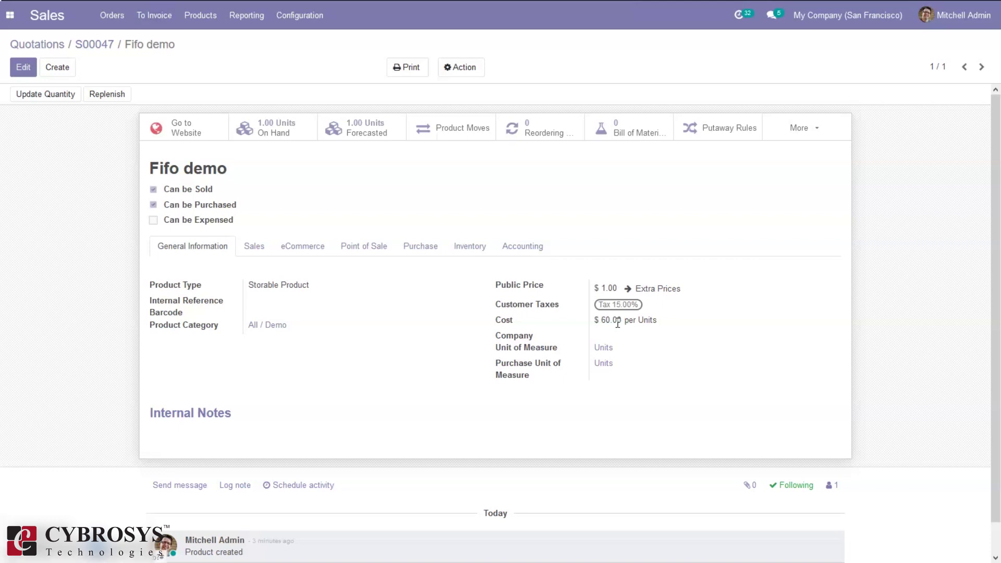
Switch to Inventory, open the Inventory Valuation report and expand the Fifo demo group to examine its valuation entries
left_click(7, 10)
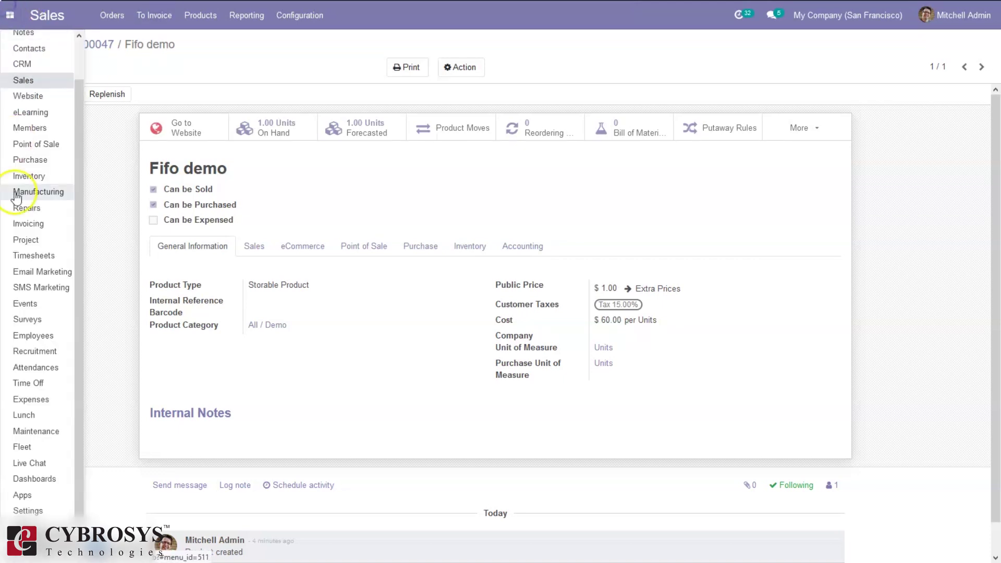
left_click(38, 151)
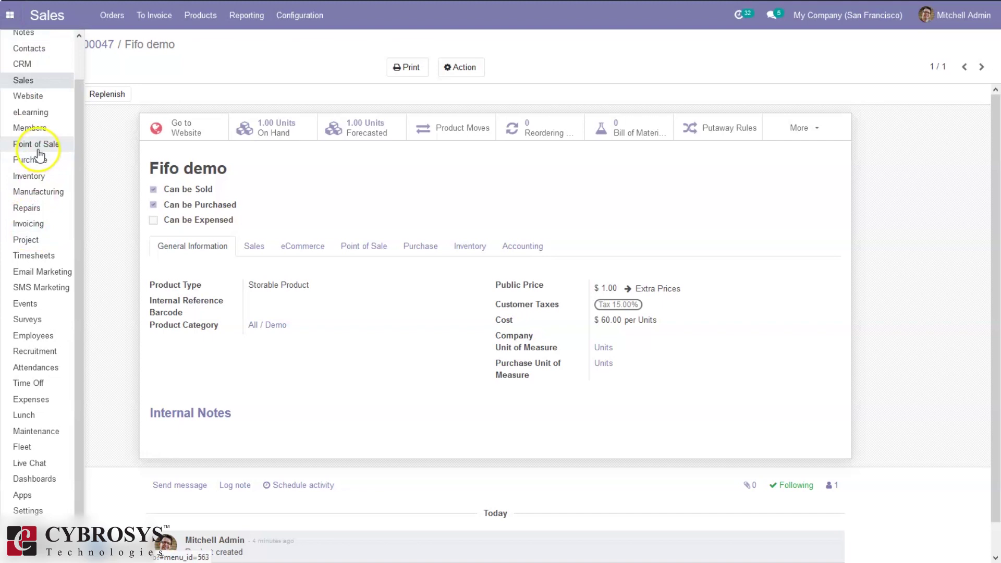
left_click(32, 178)
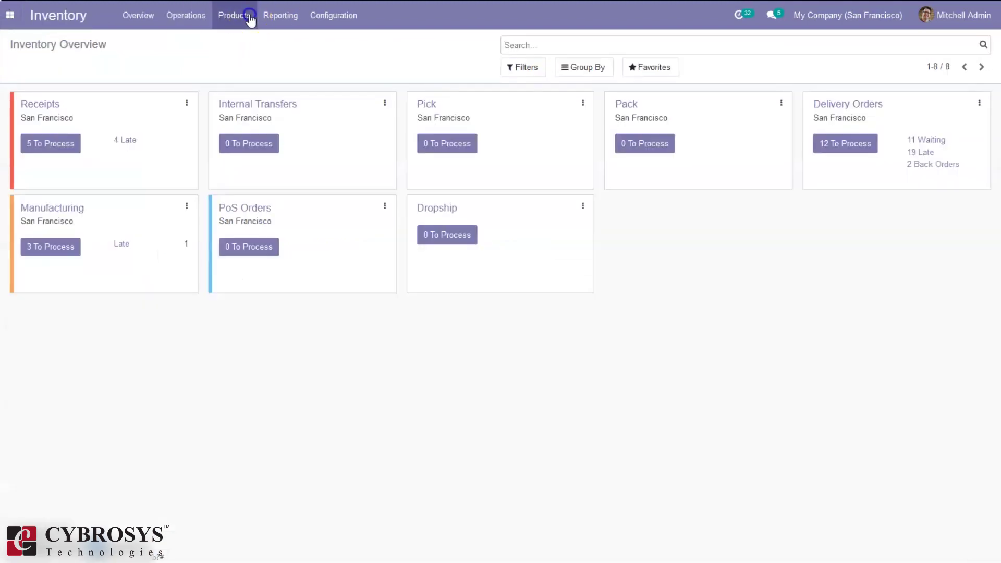
left_click(249, 16)
mouse_move(268, 16)
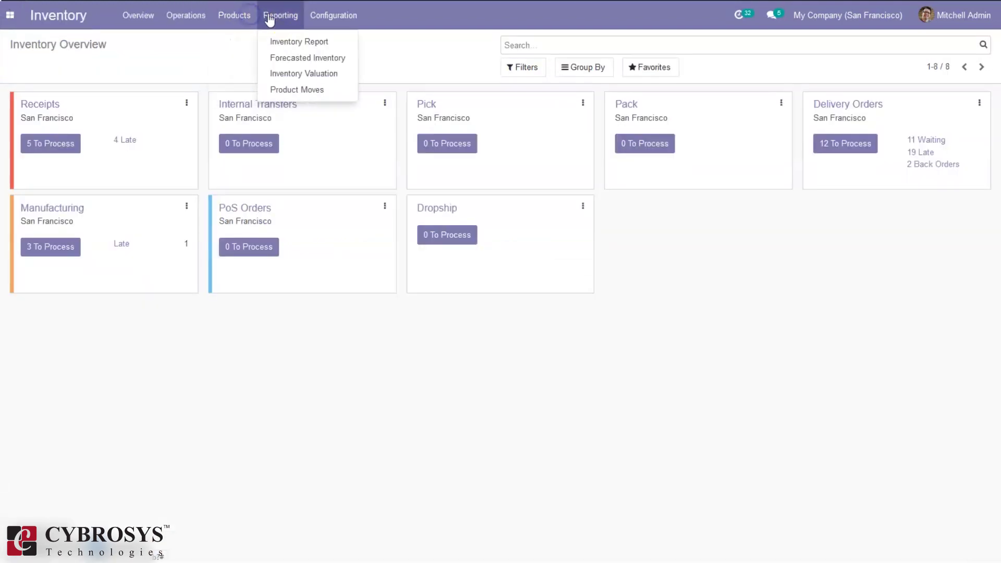
left_click(281, 72)
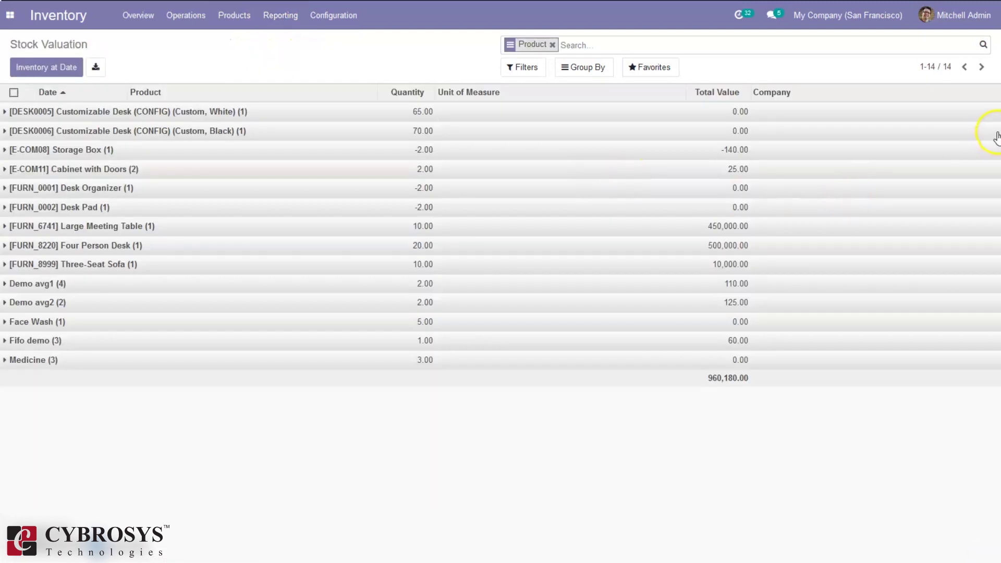
left_click(7, 342)
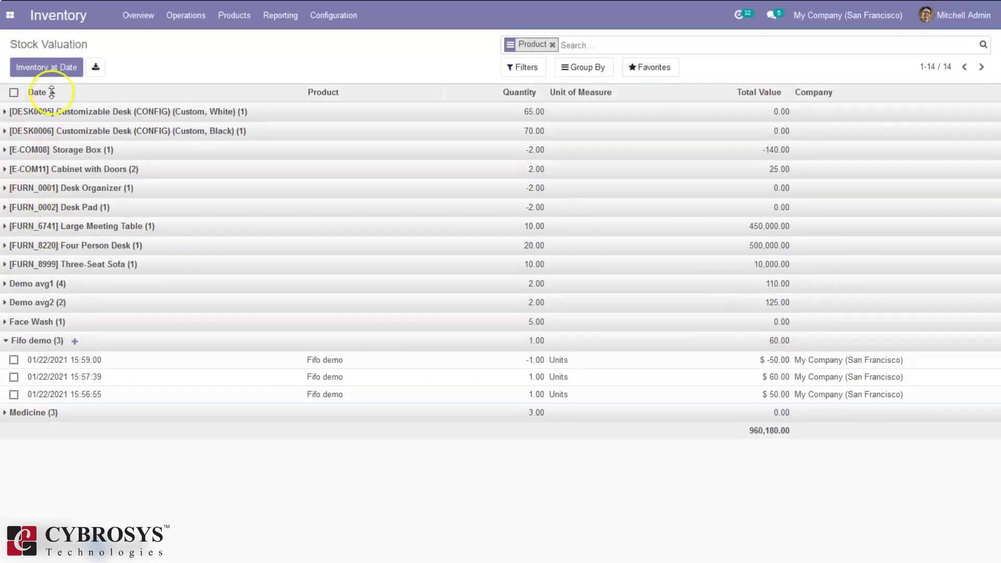
Switch to Invoicing and open the journal entries to review the Inventory Valuation postings for the demo products
left_click(10, 15)
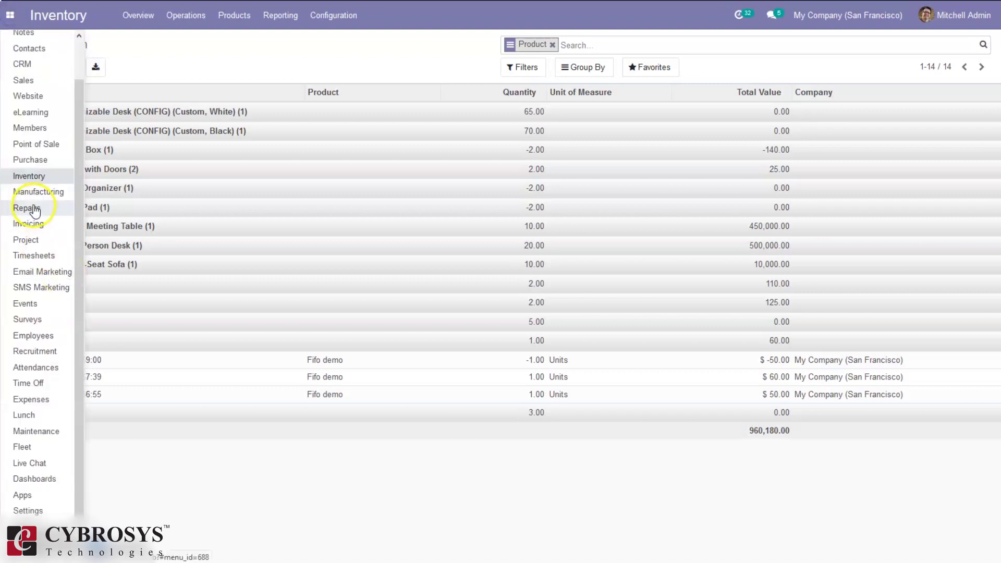
left_click(33, 223)
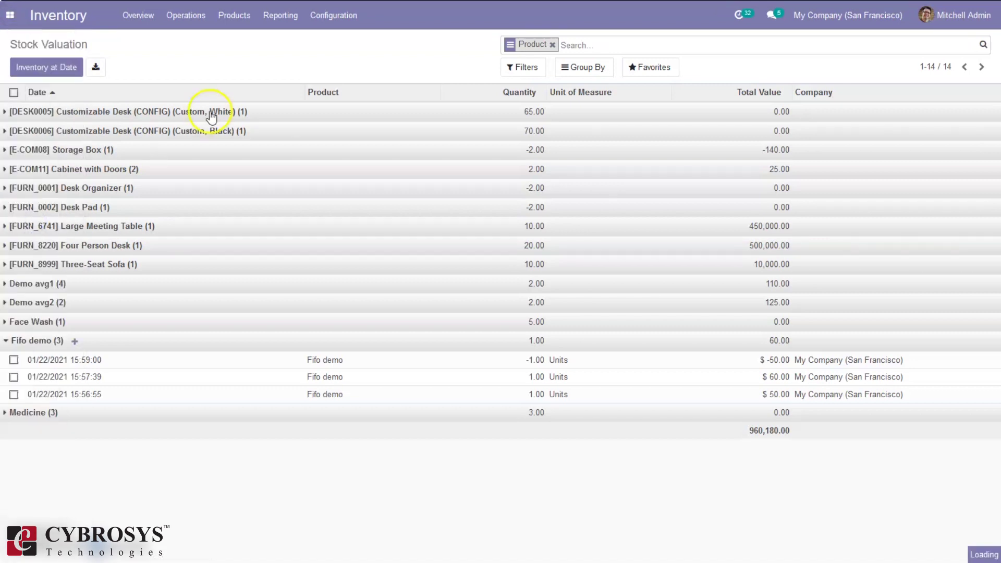
left_click(304, 21)
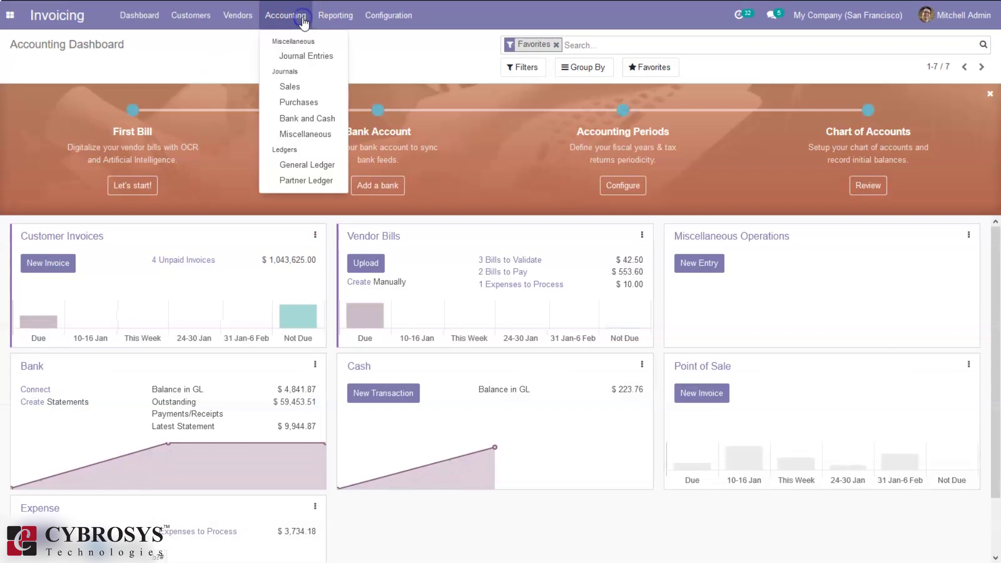
left_click(303, 55)
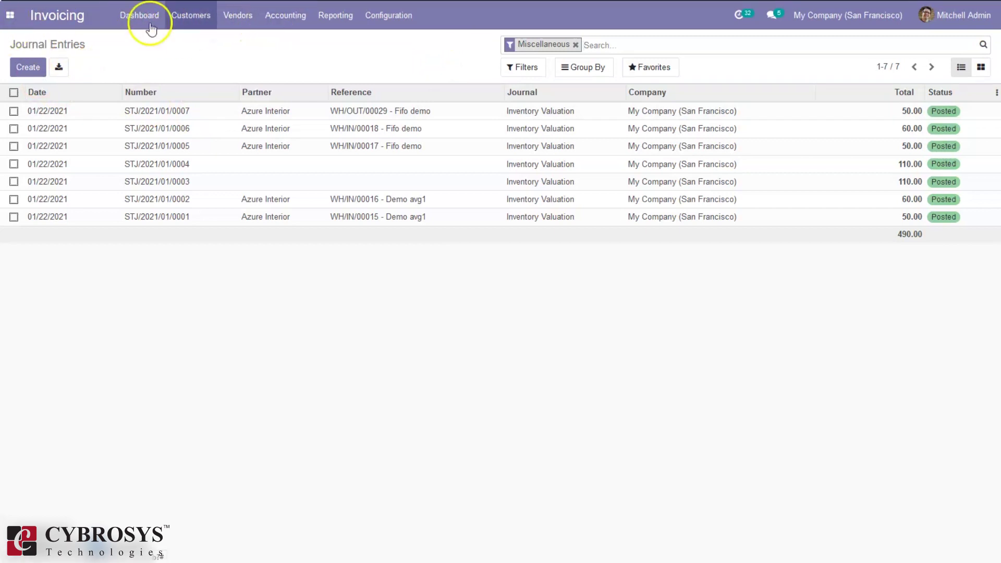
Switch back to Inventory and open the Demo avg1 product from the product list for editing
left_click(9, 15)
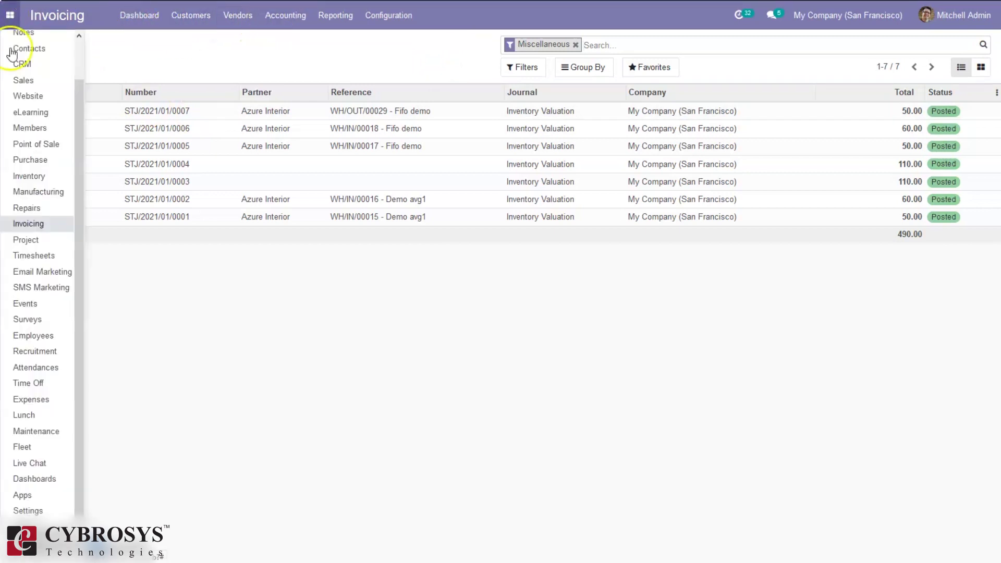
left_click(30, 177)
left_click(232, 21)
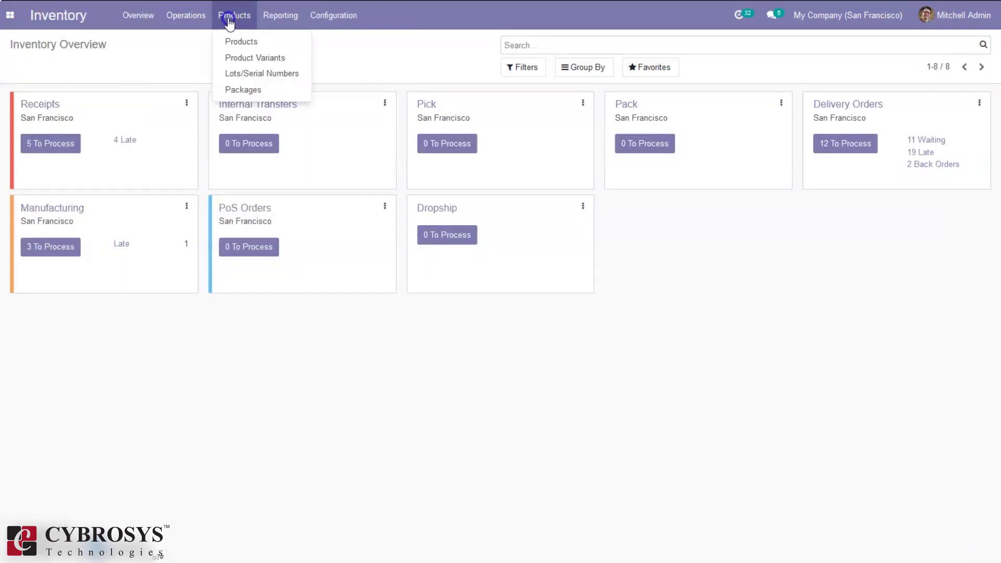
left_click(243, 48)
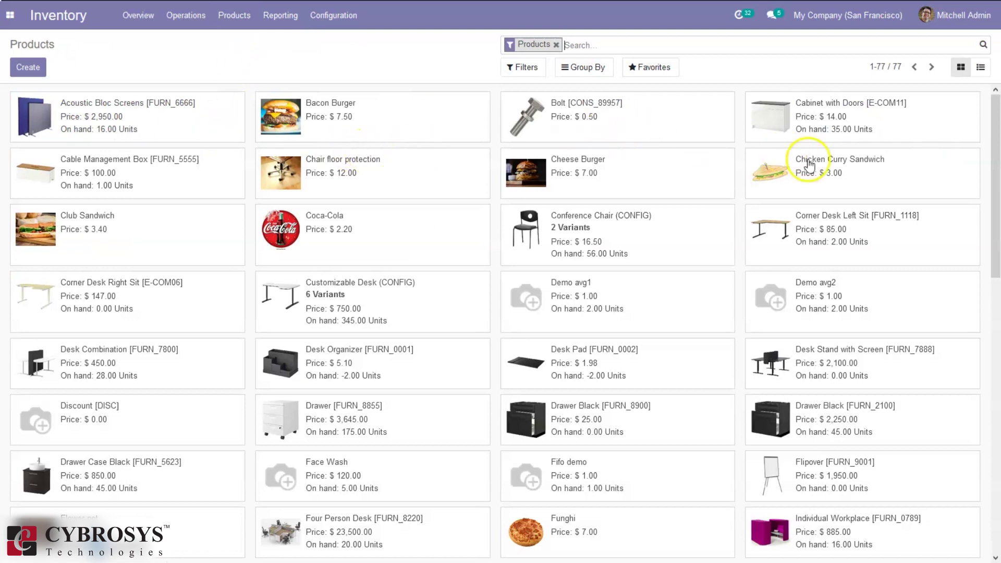
left_click(579, 331)
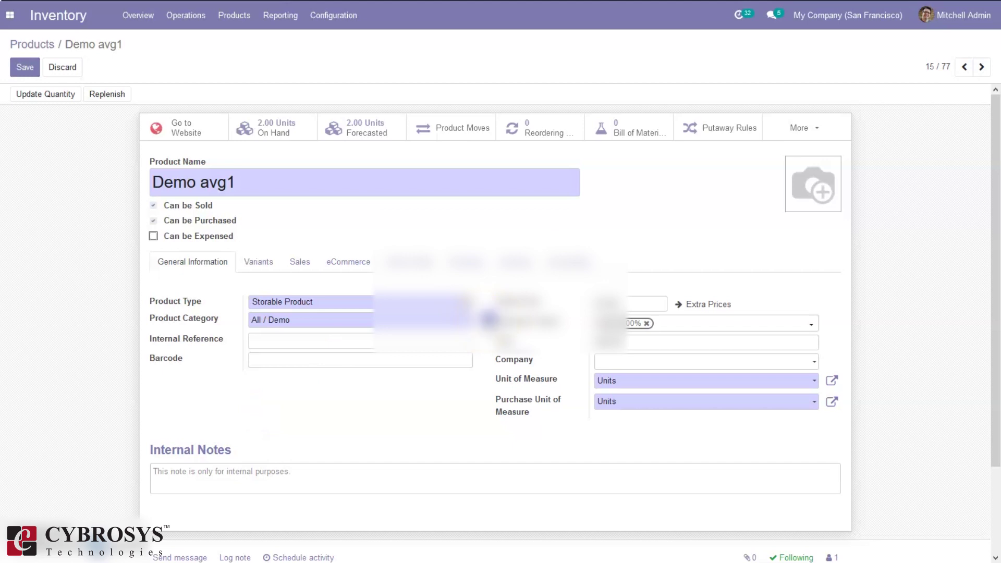
Open the product's Demo category, set its costing method to Standard Price and save the category
left_click(489, 320)
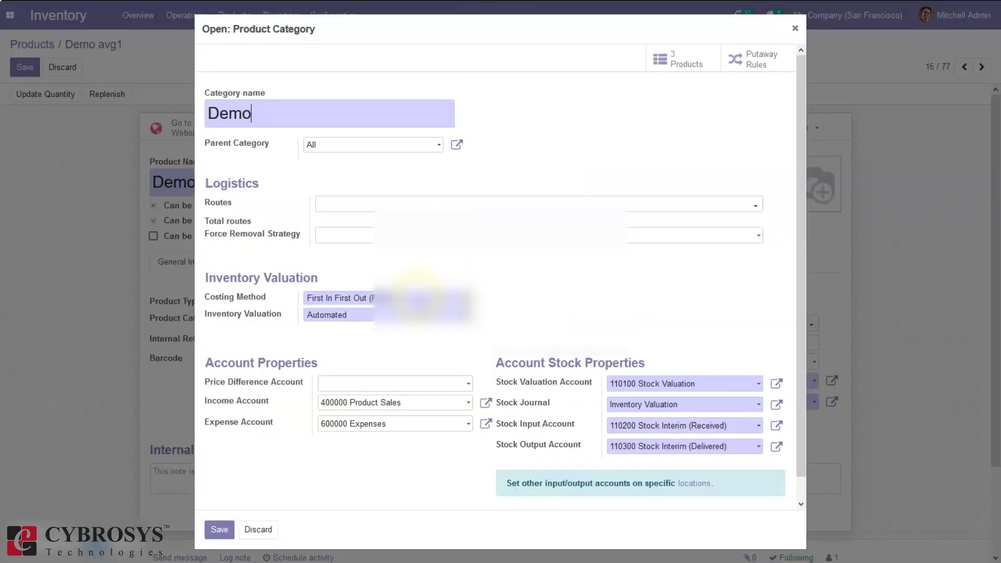
left_click(419, 297)
left_click(349, 316)
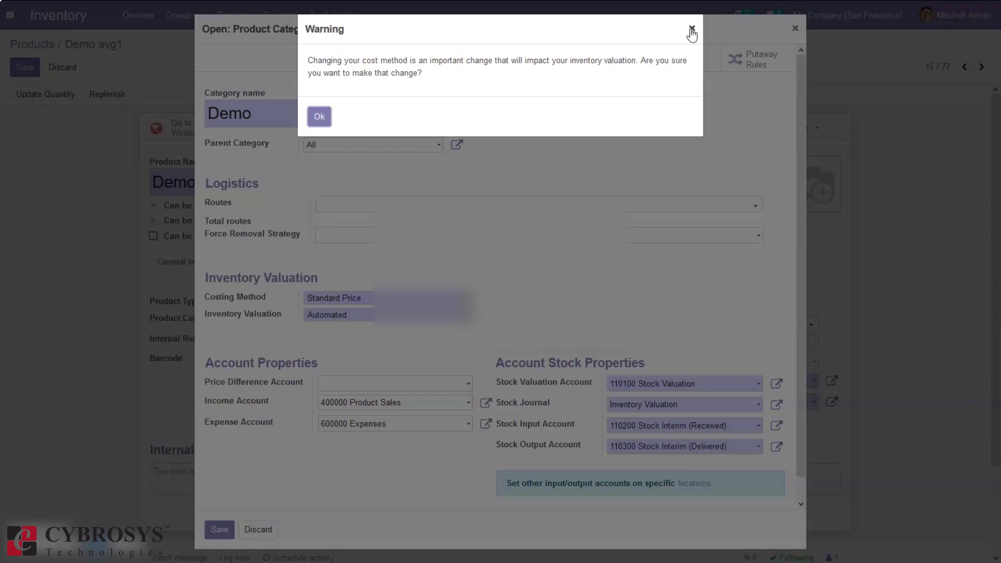
left_click(691, 29)
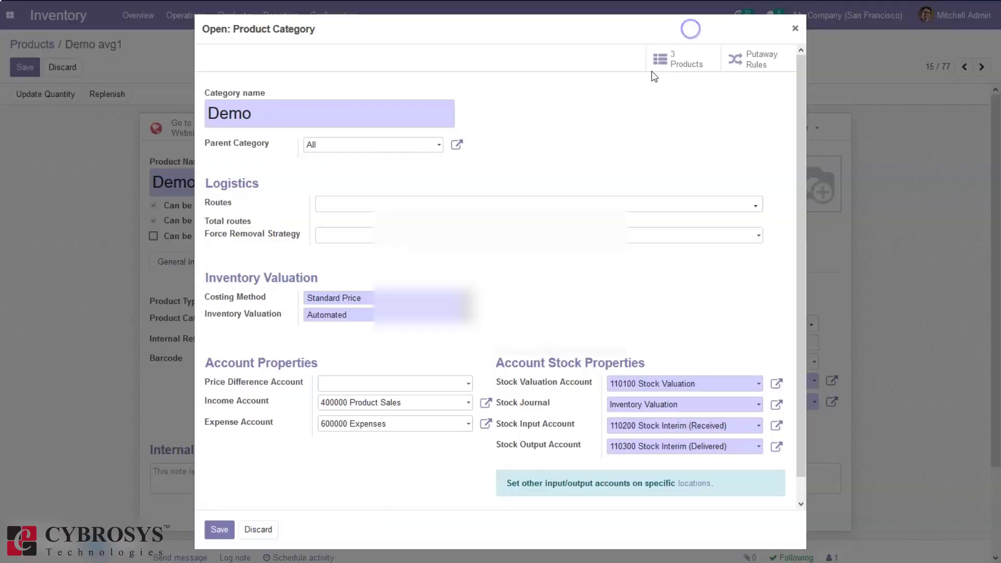
left_click(364, 301)
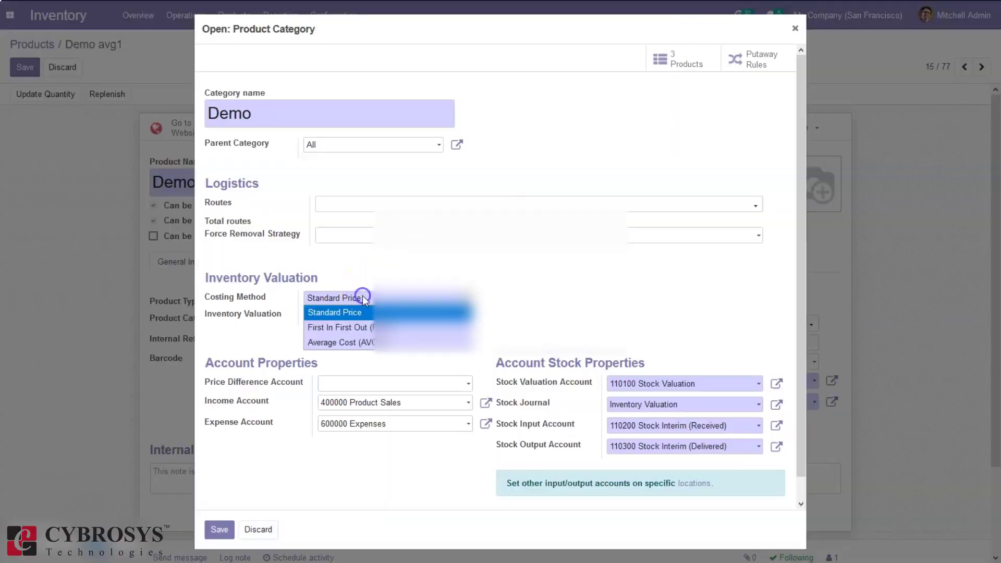
left_click(346, 344)
left_click(221, 528)
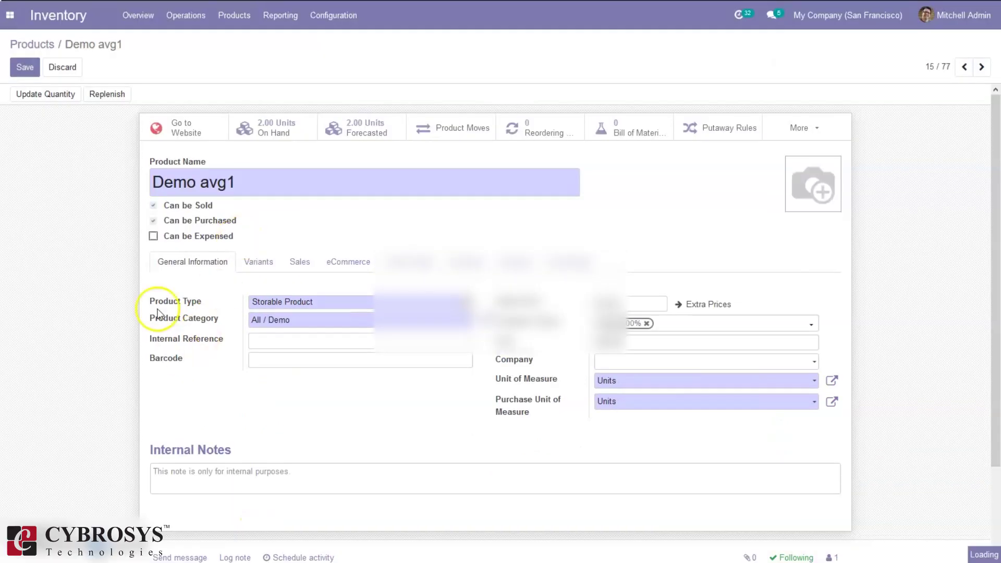
Return to the product list, discarding the product form's changes, and search for "wood" to open the Wood Panel product
left_click(40, 43)
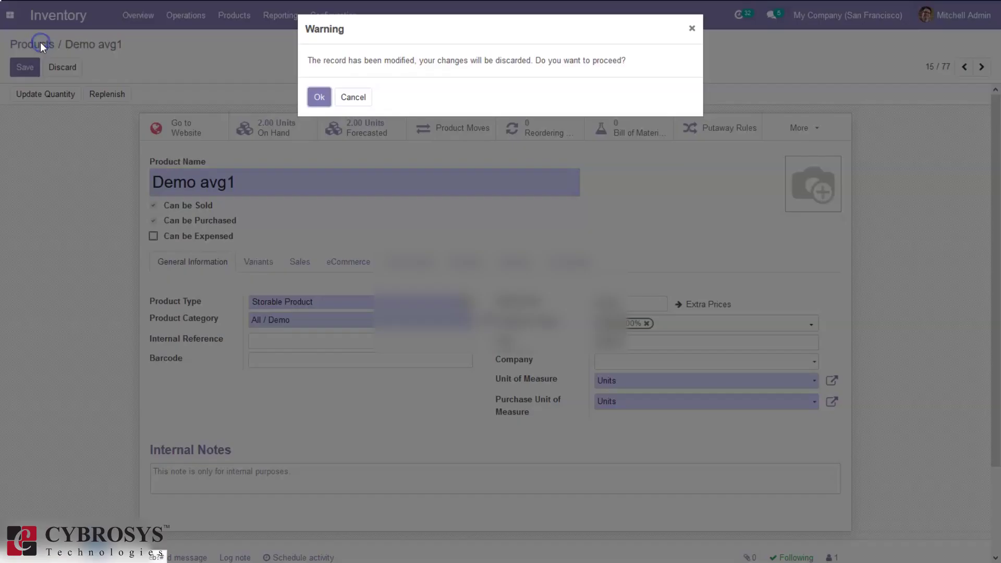
left_click(320, 97)
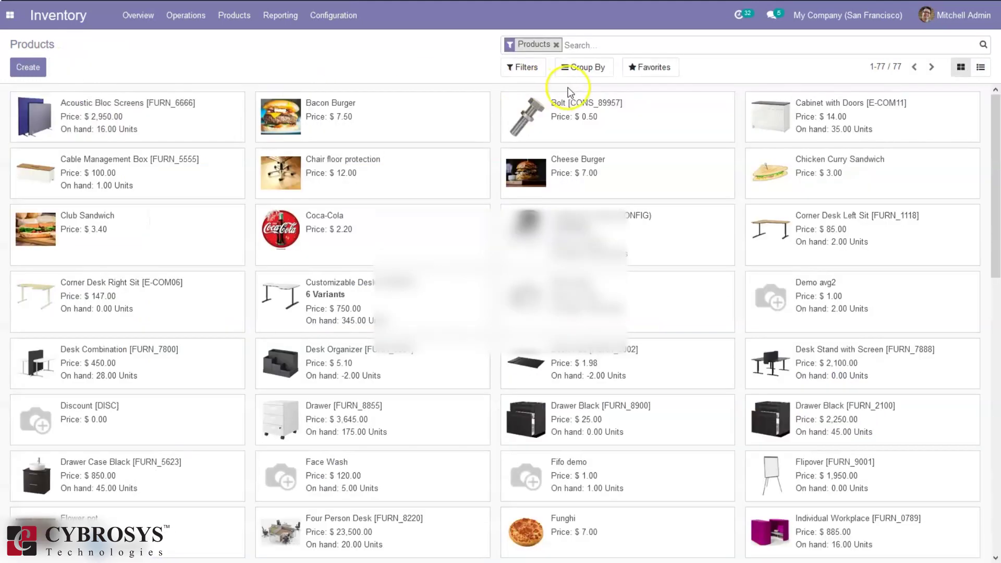
left_click(647, 44)
type("wood")
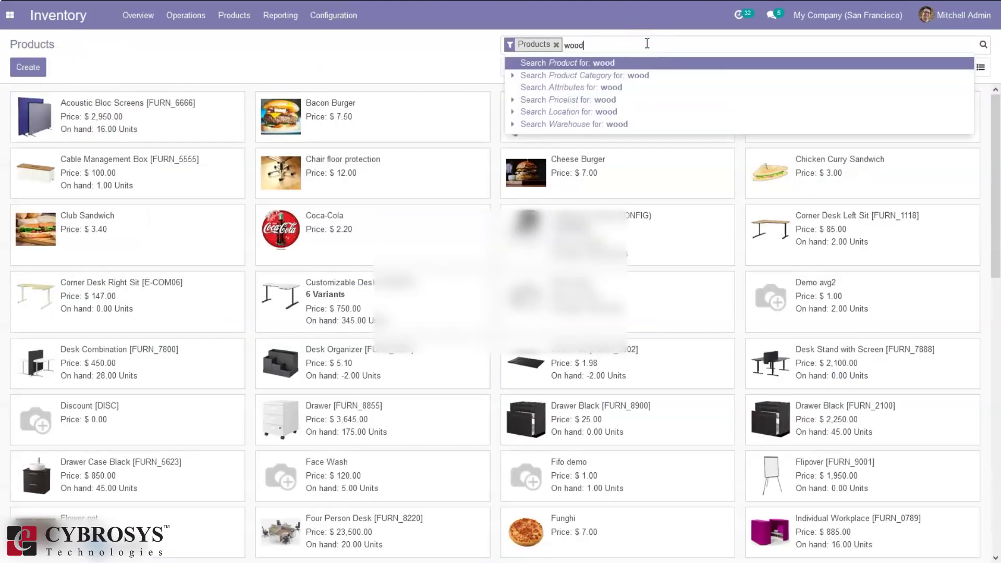
key("Return")
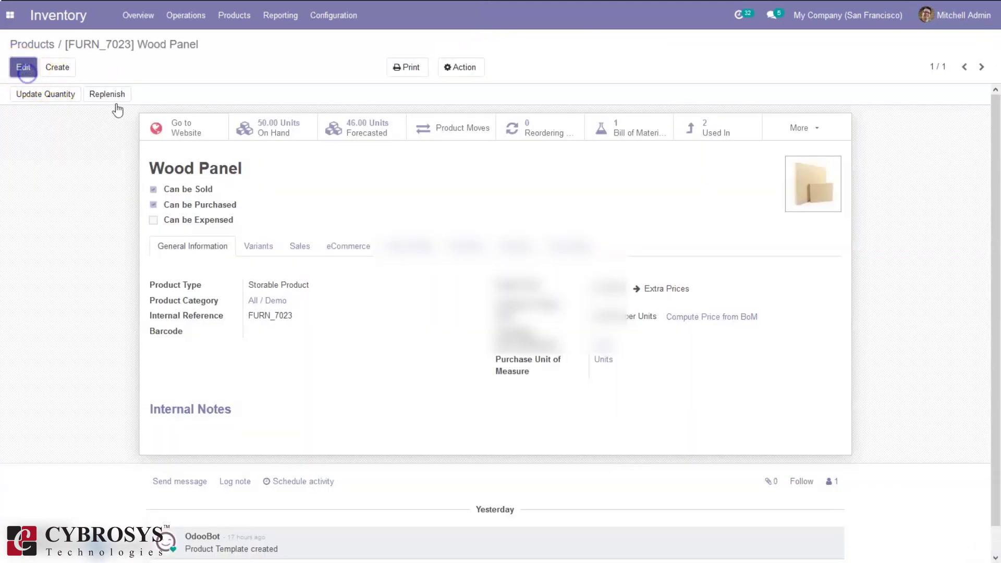
Open the Demo category from the Wood Panel product to check its costing method, close it and save the product
left_click(483, 319)
left_click(372, 298)
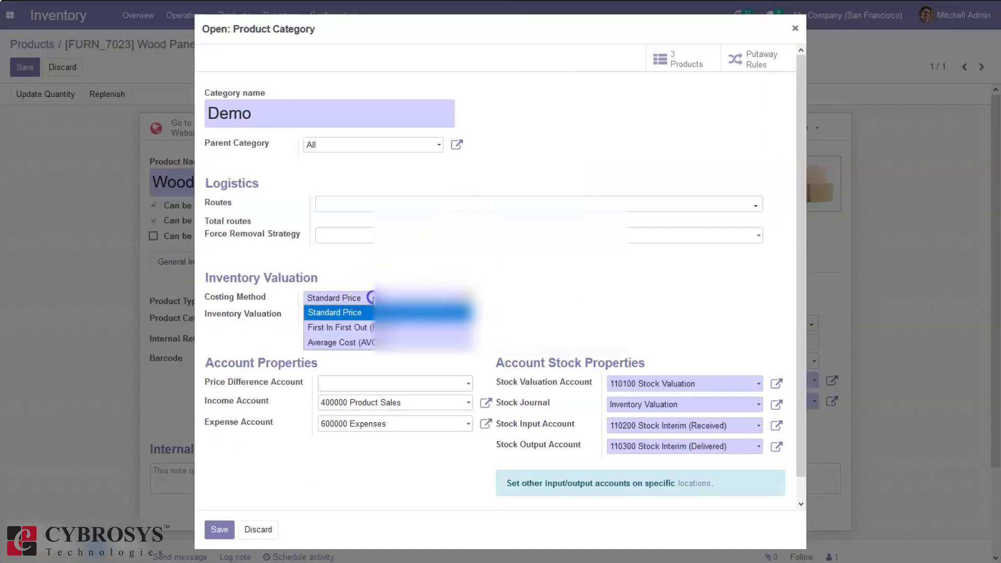
left_click(795, 32)
left_click(21, 70)
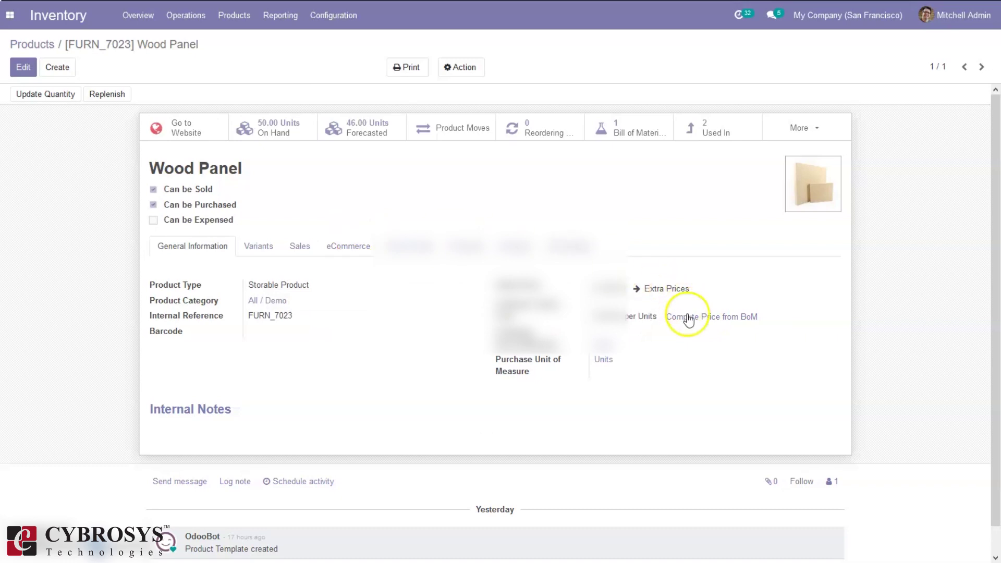
Set the costing method of Wood Panel's Demo category to Average Cost, confirm the change, and save the category and product
left_click(11, 67)
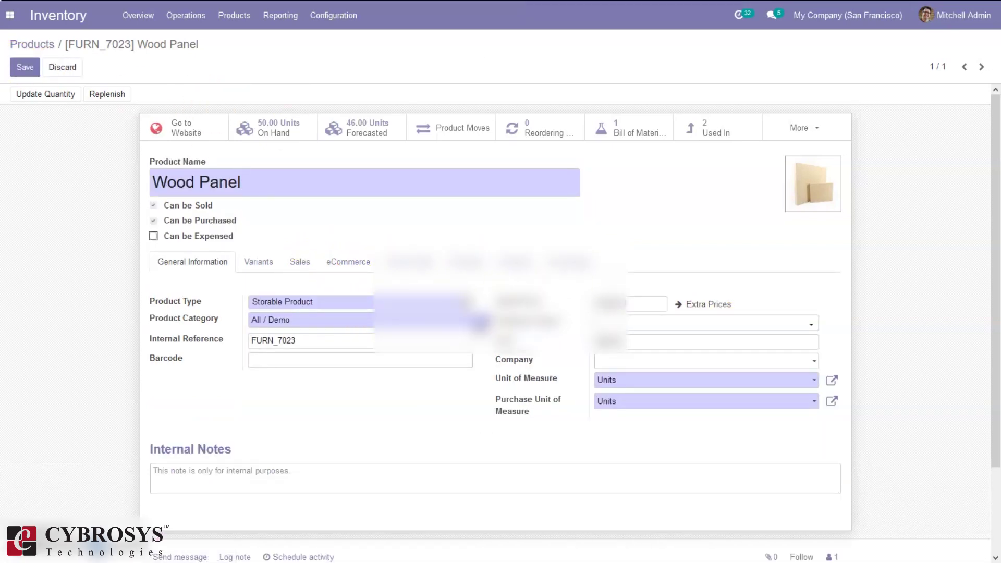
left_click(479, 322)
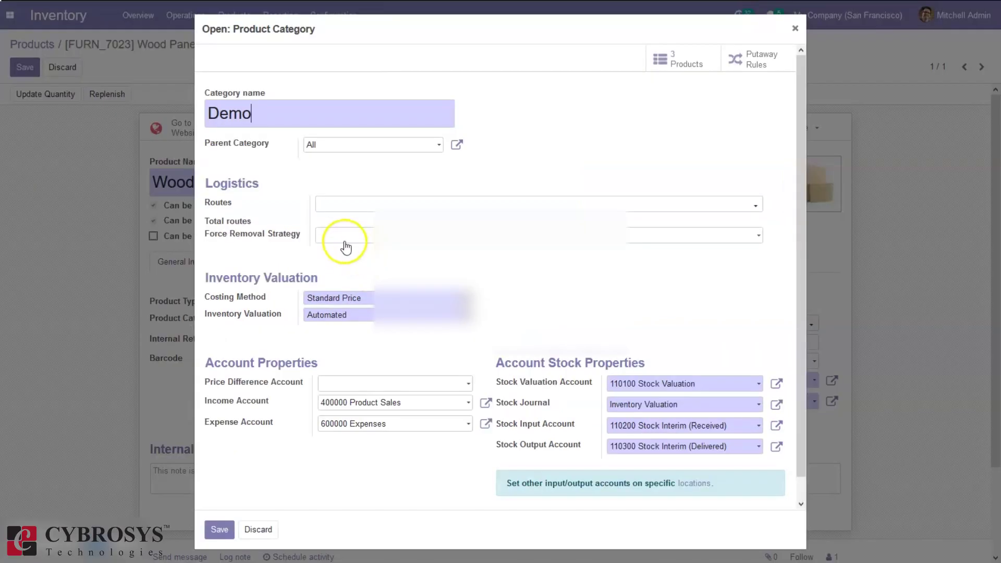
left_click(343, 297)
left_click(329, 342)
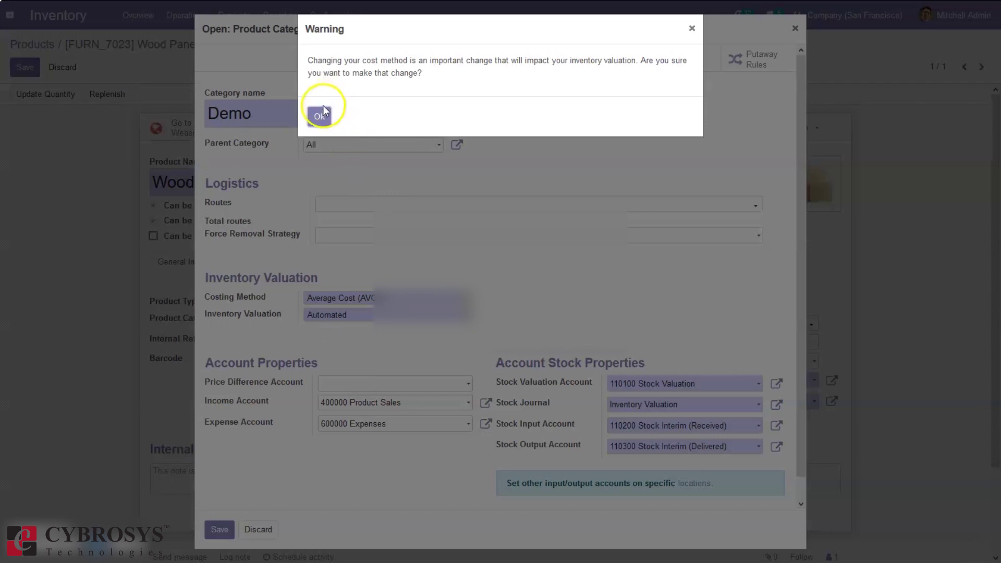
left_click(320, 115)
left_click(229, 529)
left_click(24, 67)
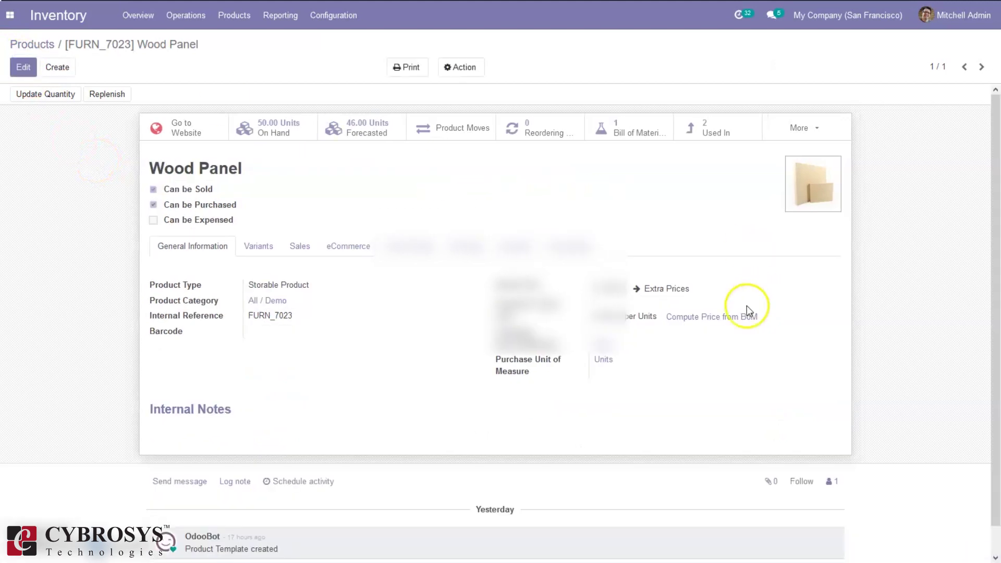